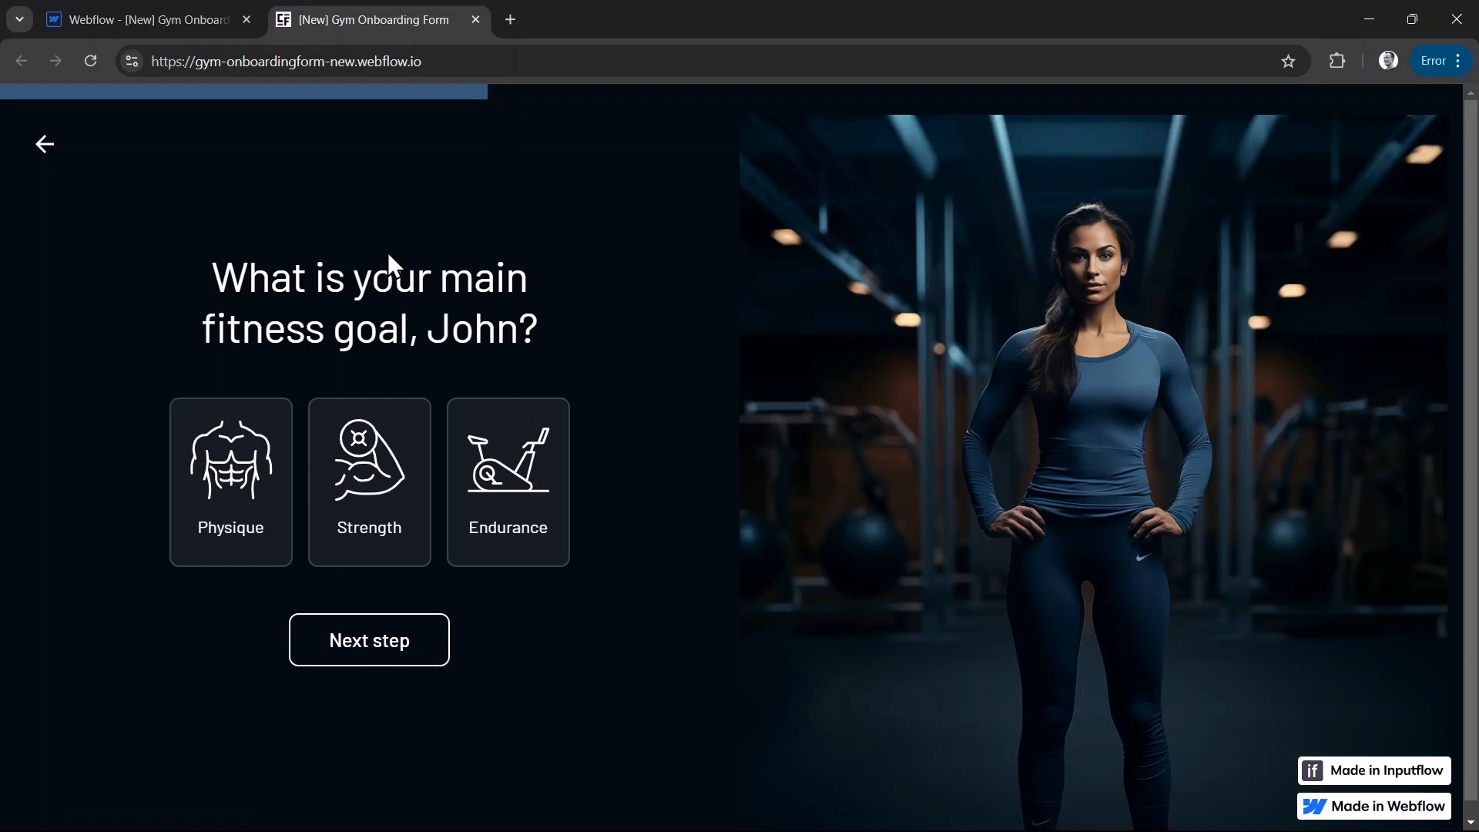
In the published gym form, choose Strength as the main goal, skip its description, and answer No to the free training session.
{"action": "left_click", "coordinate": [357, 504]}
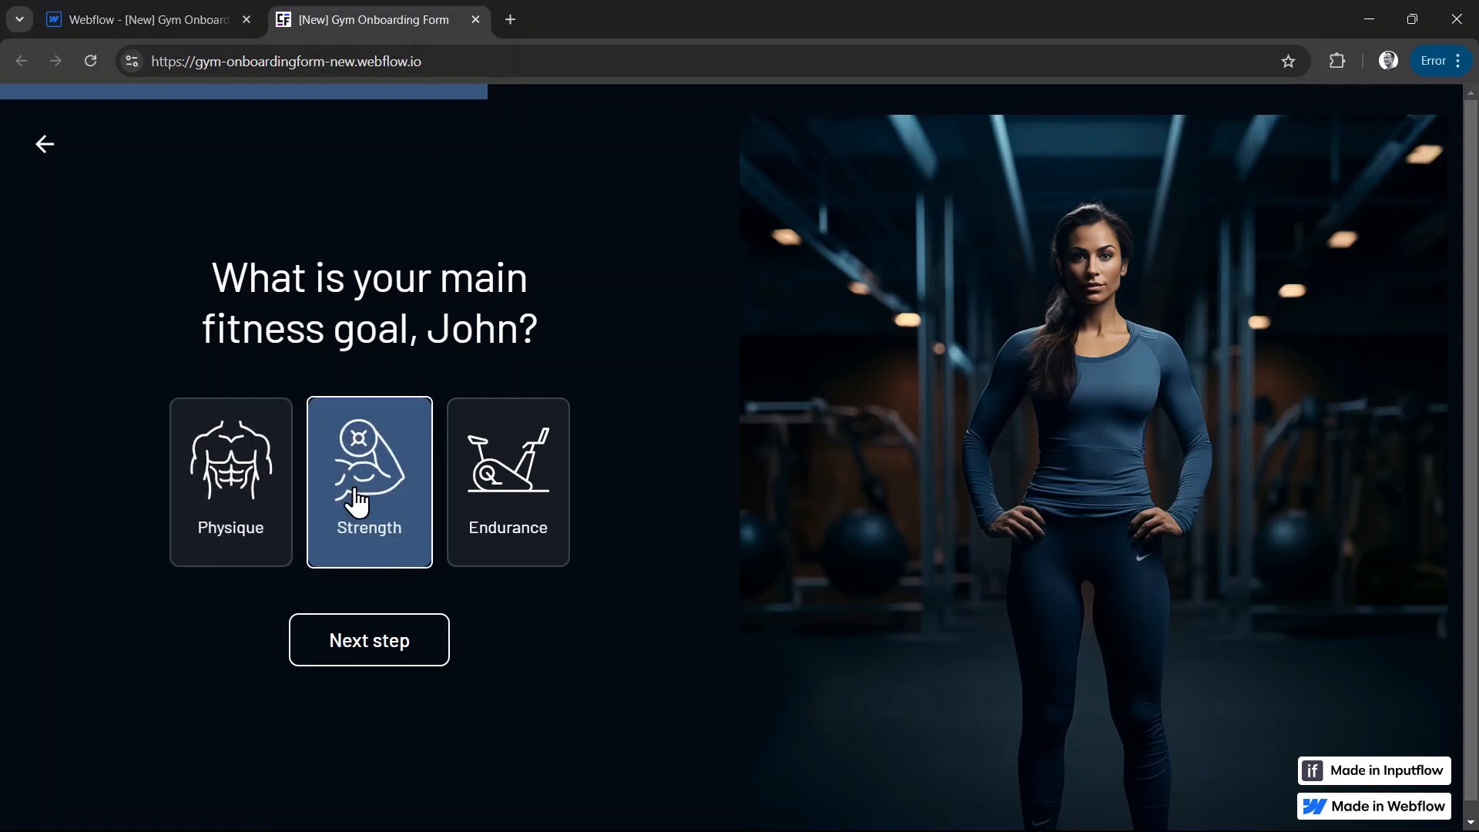
{"action": "left_click", "coordinate": [368, 639]}
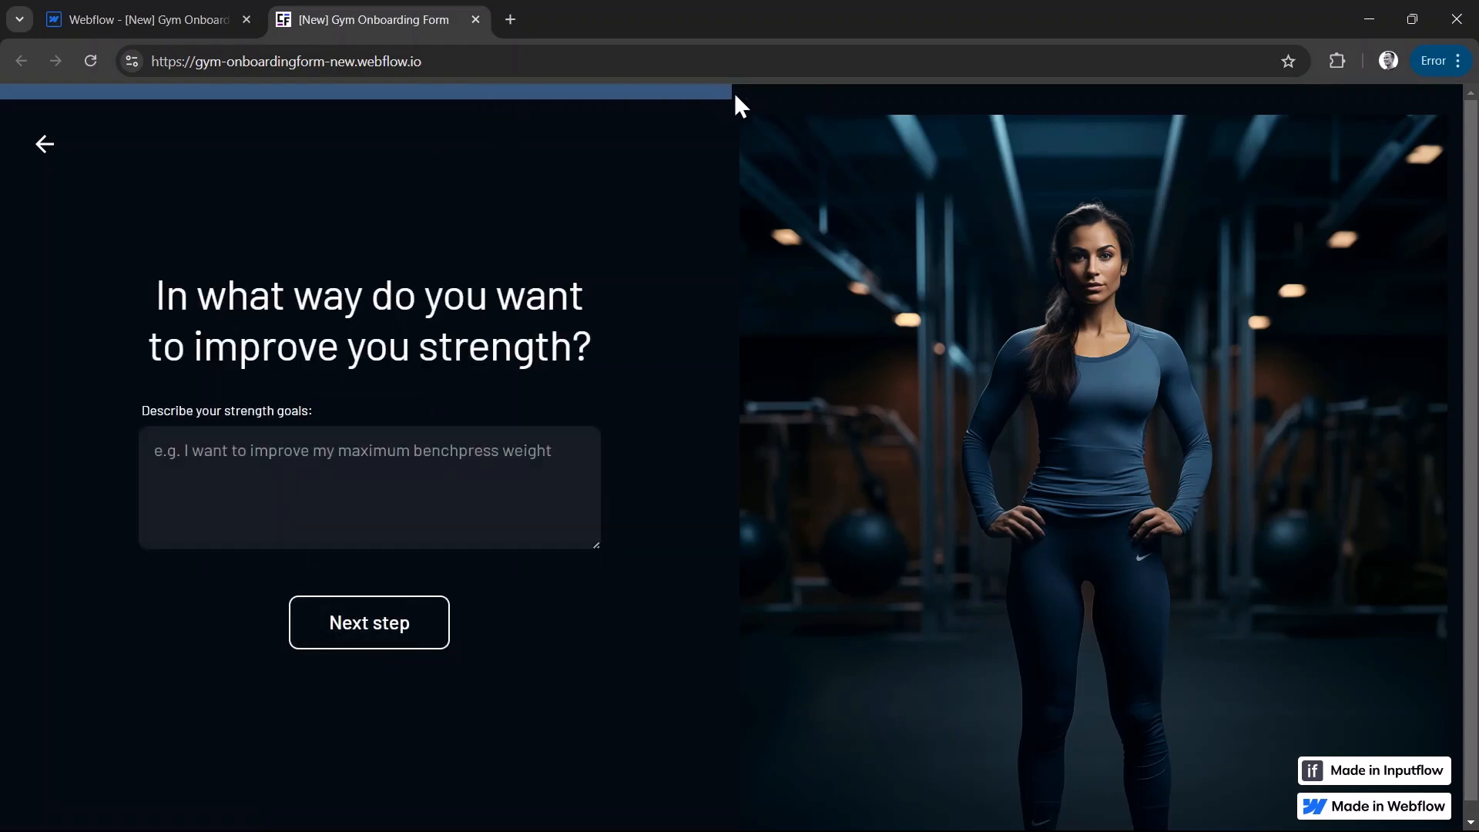
{"action": "left_click", "coordinate": [373, 634]}
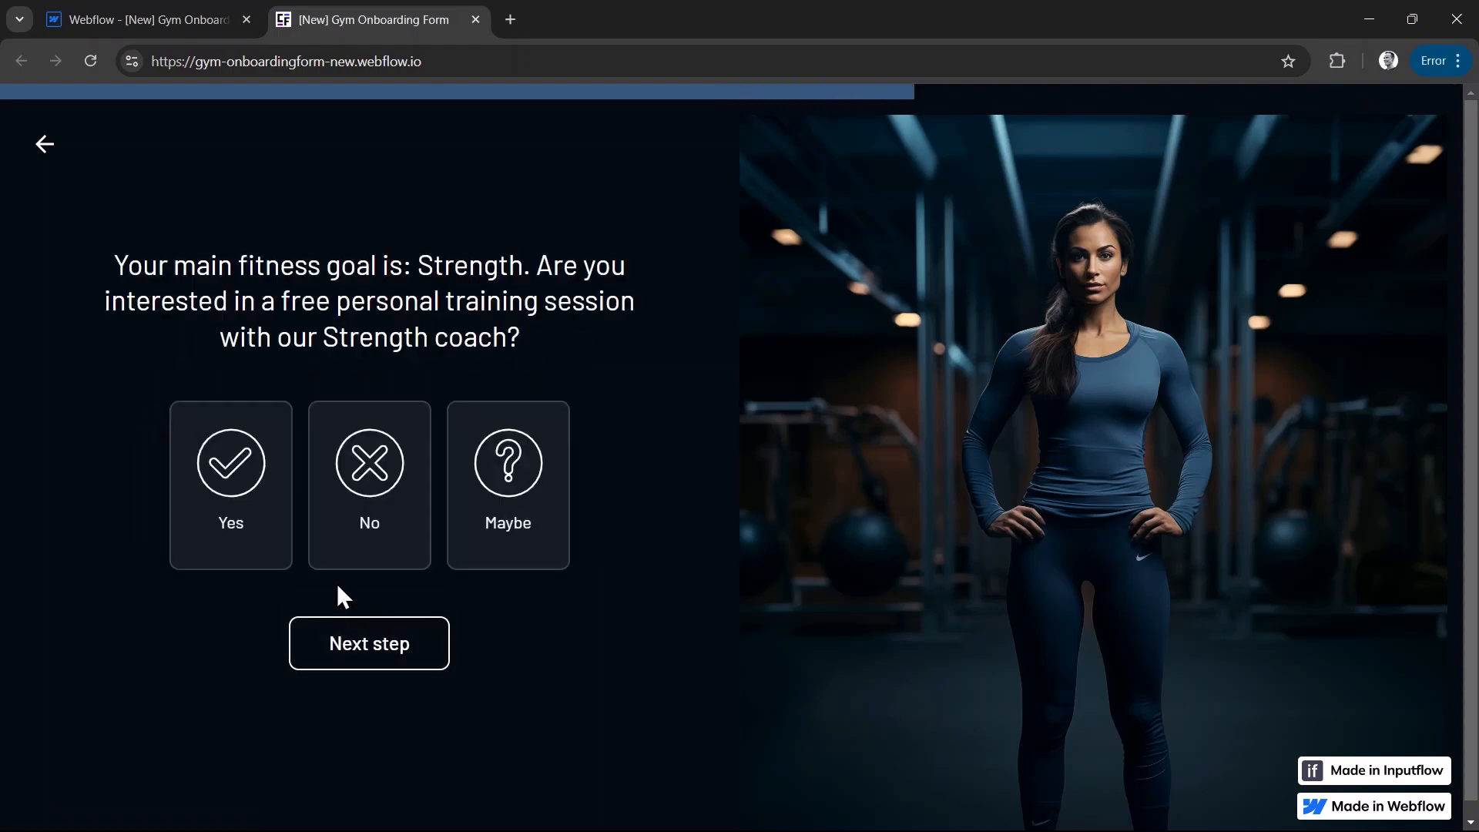
{"action": "left_click", "coordinate": [360, 547]}
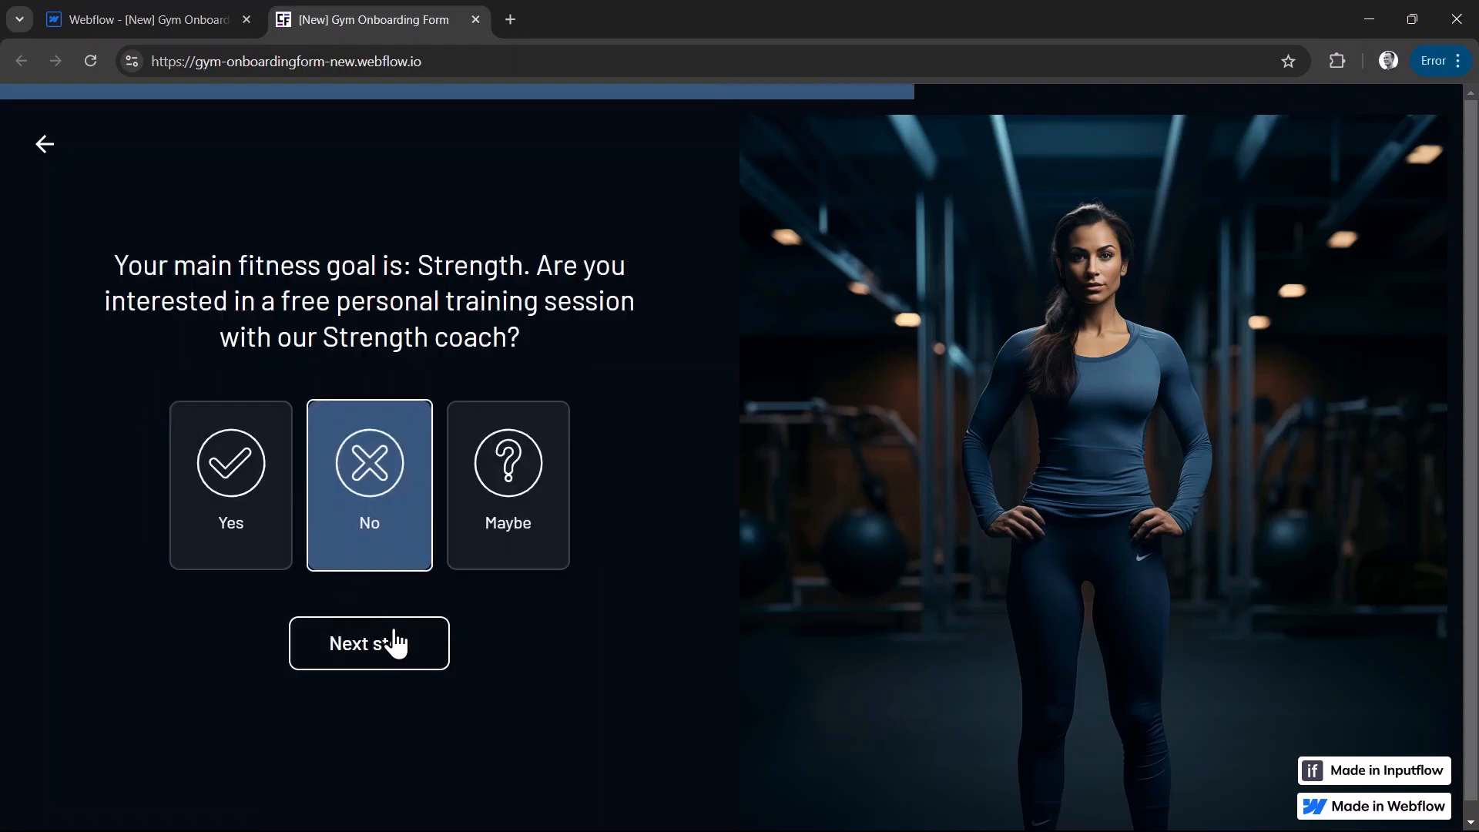
{"action": "left_click", "coordinate": [395, 633]}
Choose WhatsApp as the contact method, enter a WhatsApp phone number, and submit the form.
{"action": "left_click", "coordinate": [411, 540]}
{"action": "left_click", "coordinate": [366, 634]}
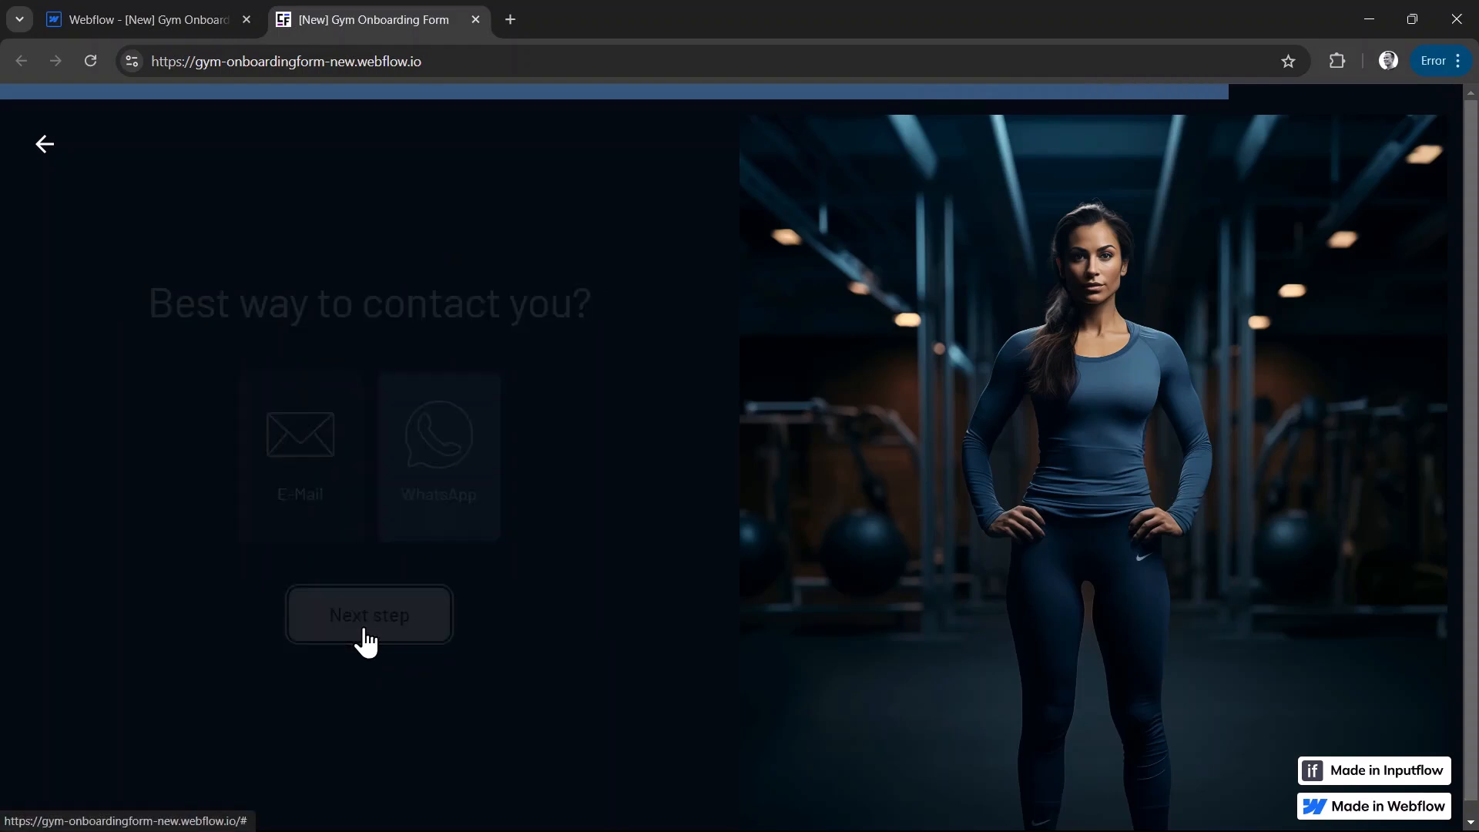
{"action": "left_click", "coordinate": [367, 466]}
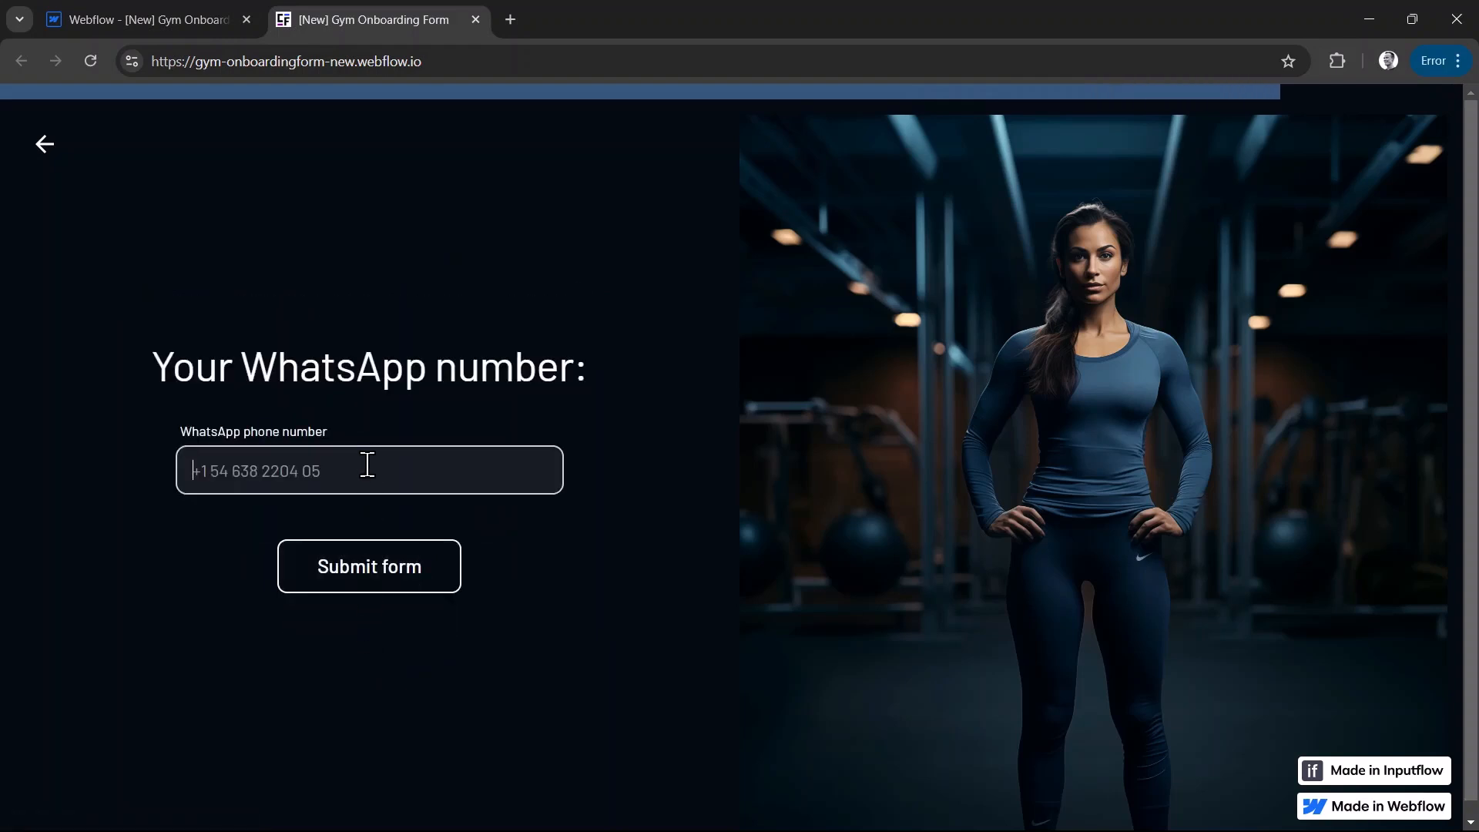
{"action": "type", "text": "123213"}
{"action": "left_click", "coordinate": [363, 564]}
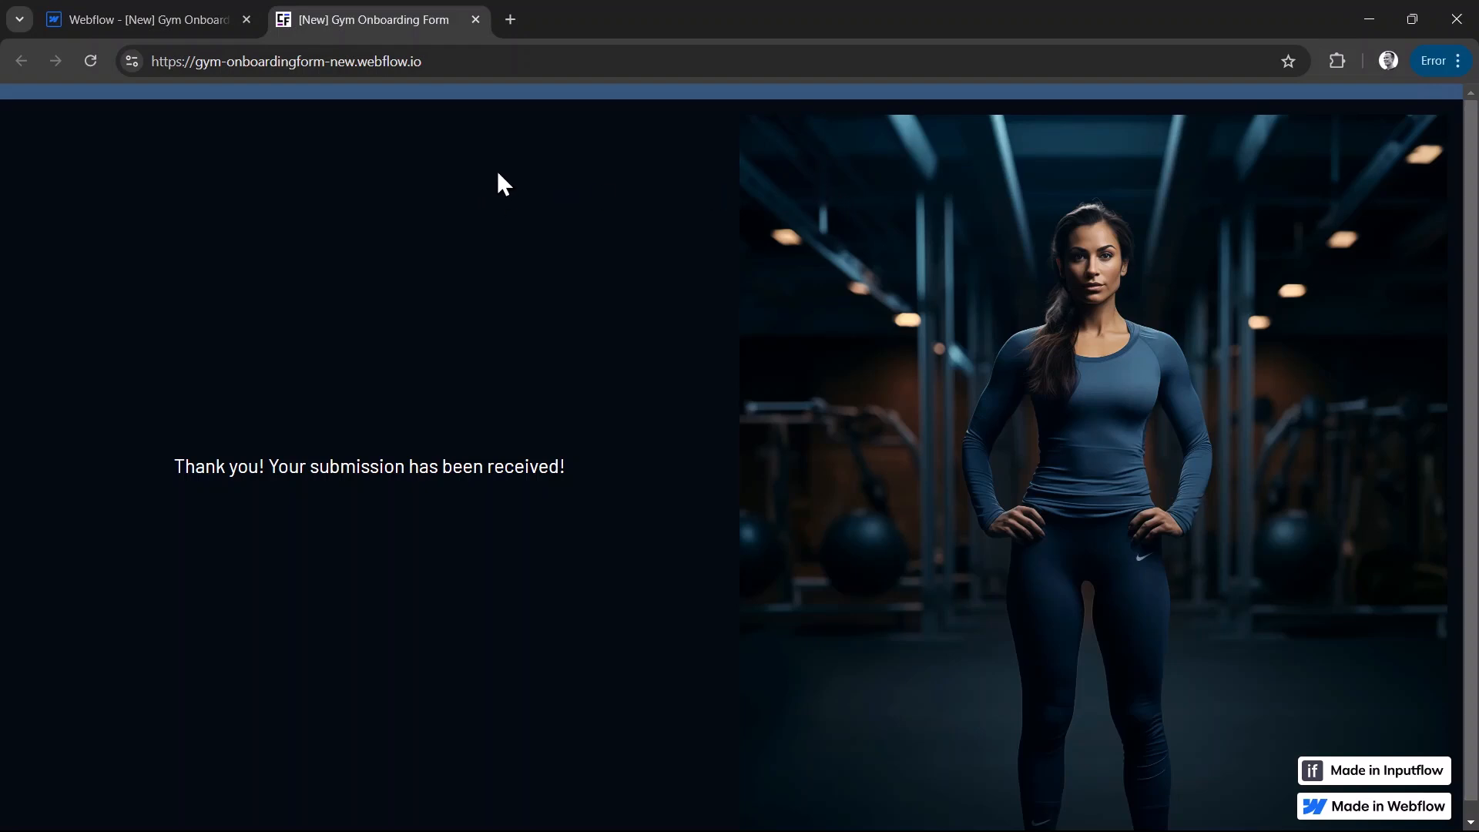
Switch to the Webflow Designer and examine how the onboarding_step elements are nested inside the onboarding form.
{"action": "left_click", "coordinate": [139, 11]}
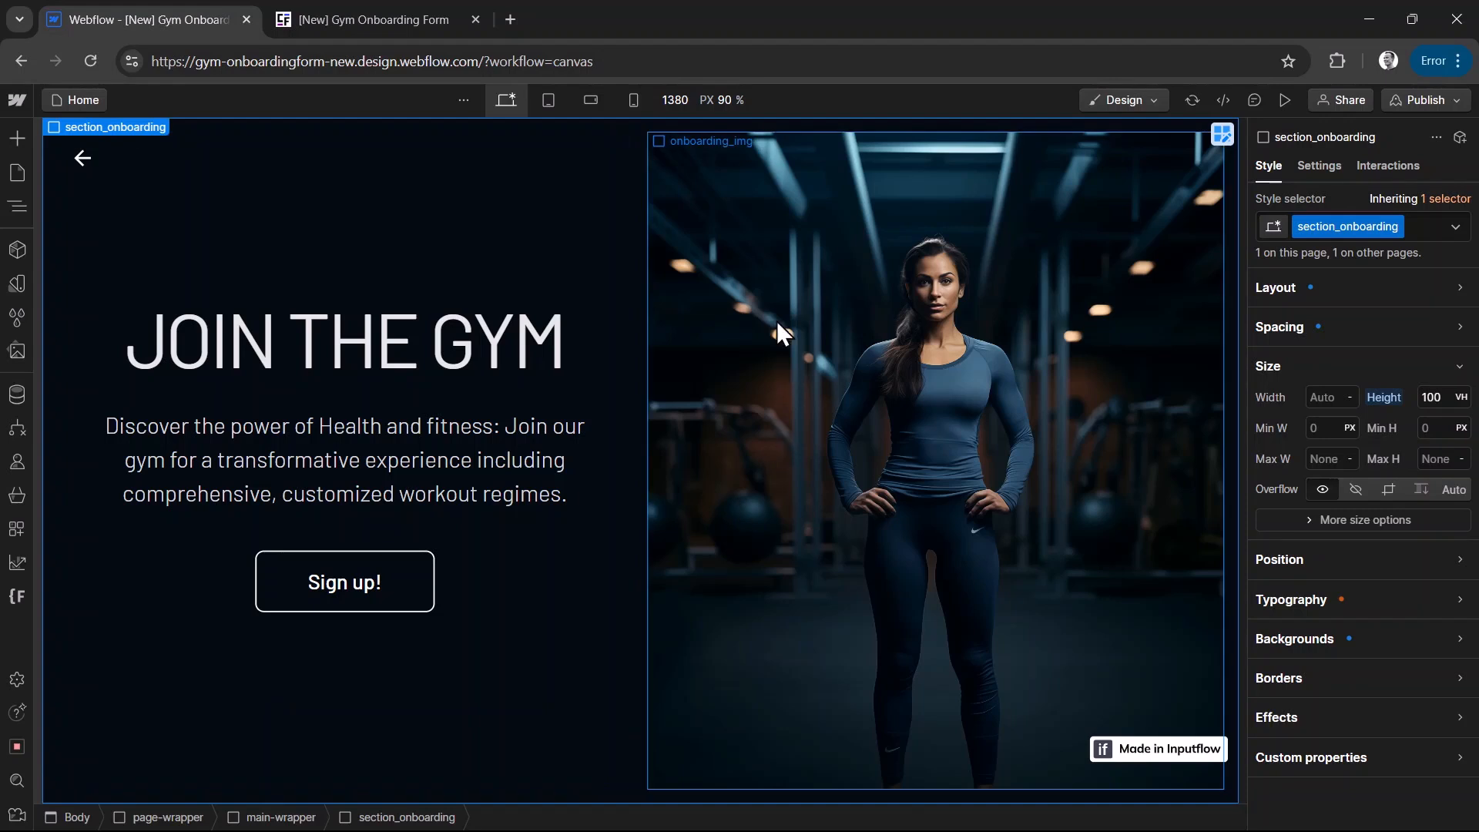
{"action": "left_click", "coordinate": [17, 206]}
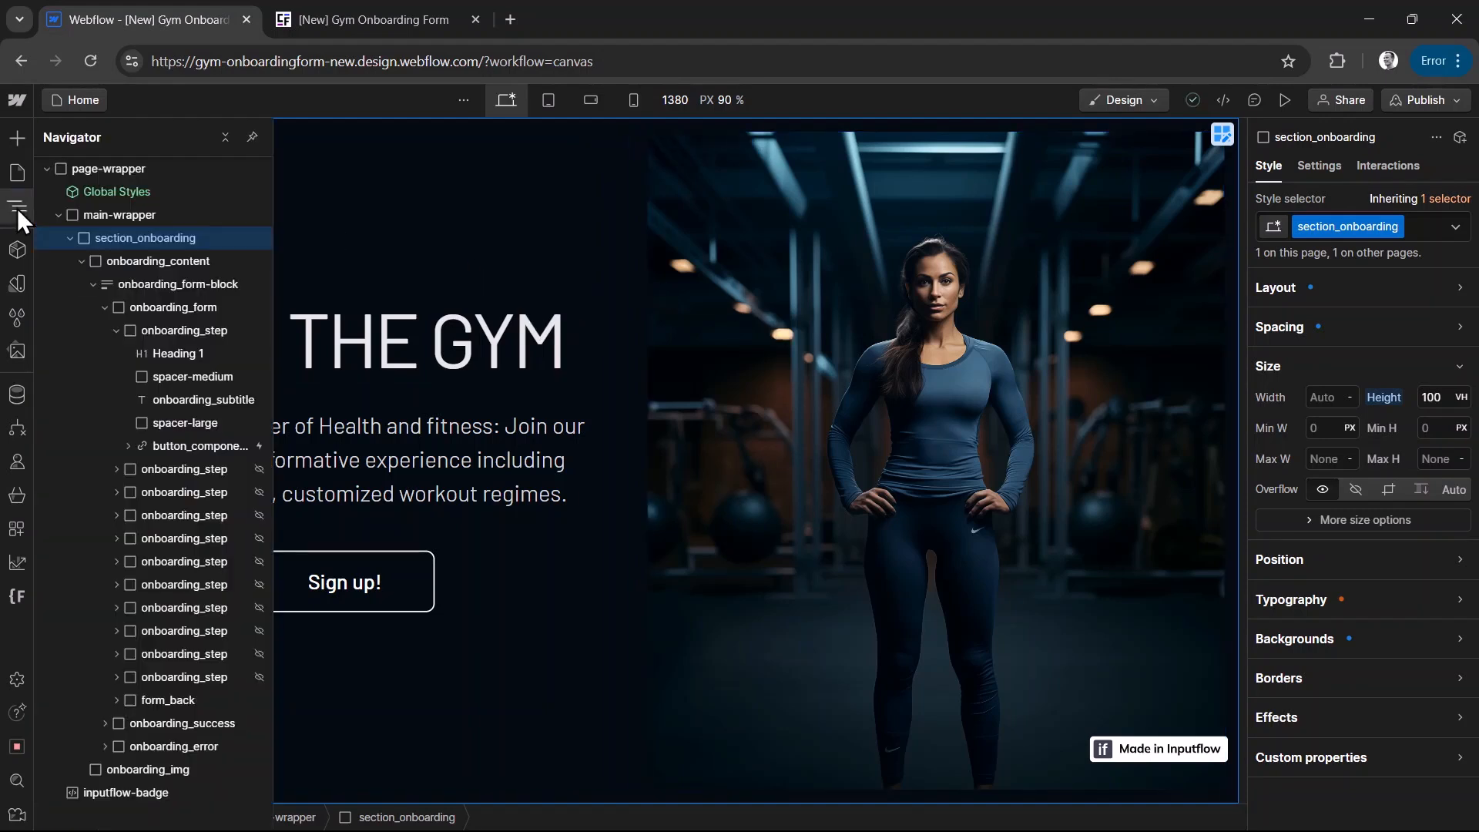
{"action": "left_click", "coordinate": [115, 331]}
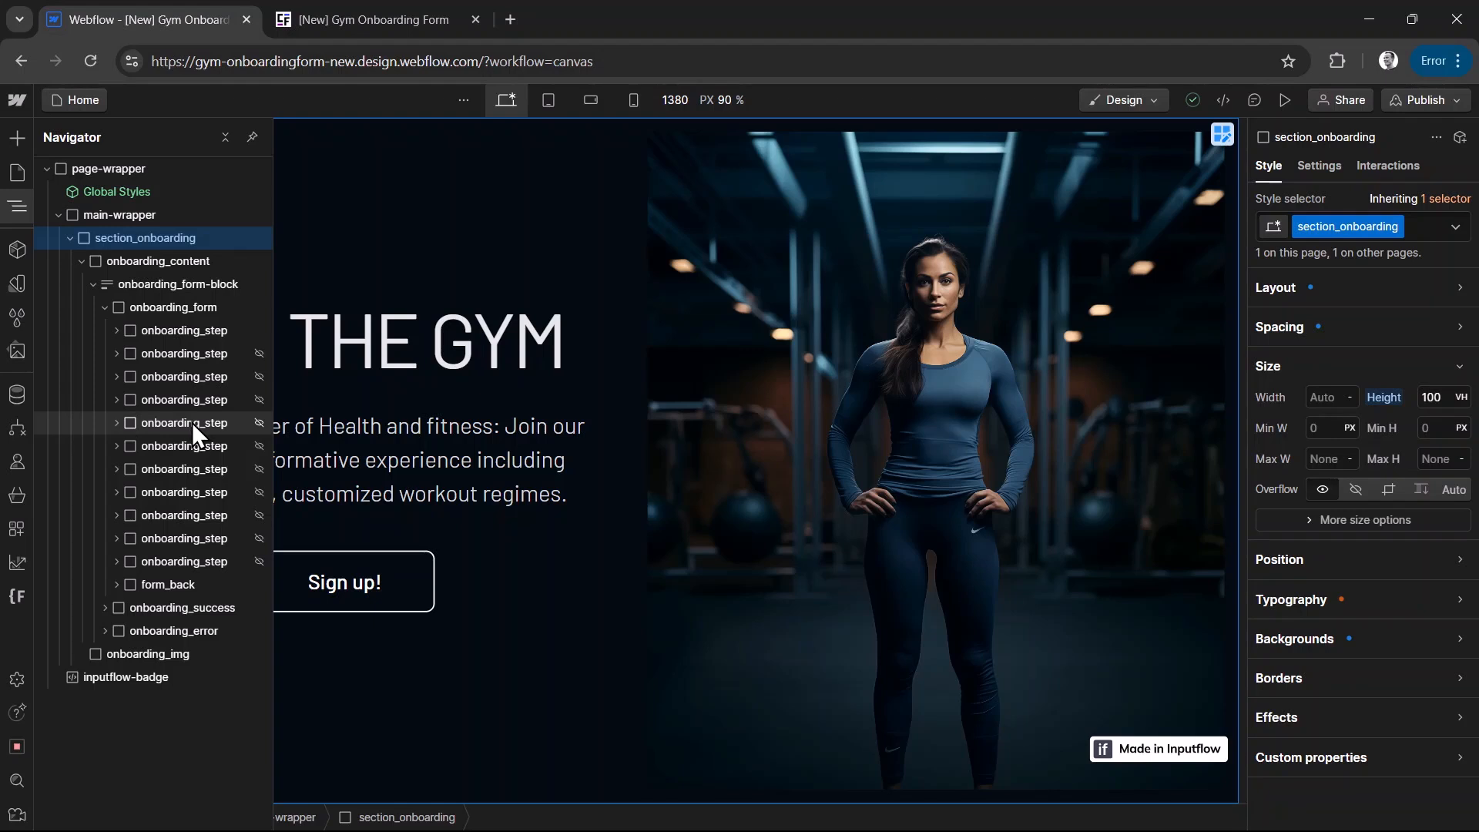
{"action": "left_click", "coordinate": [19, 205]}
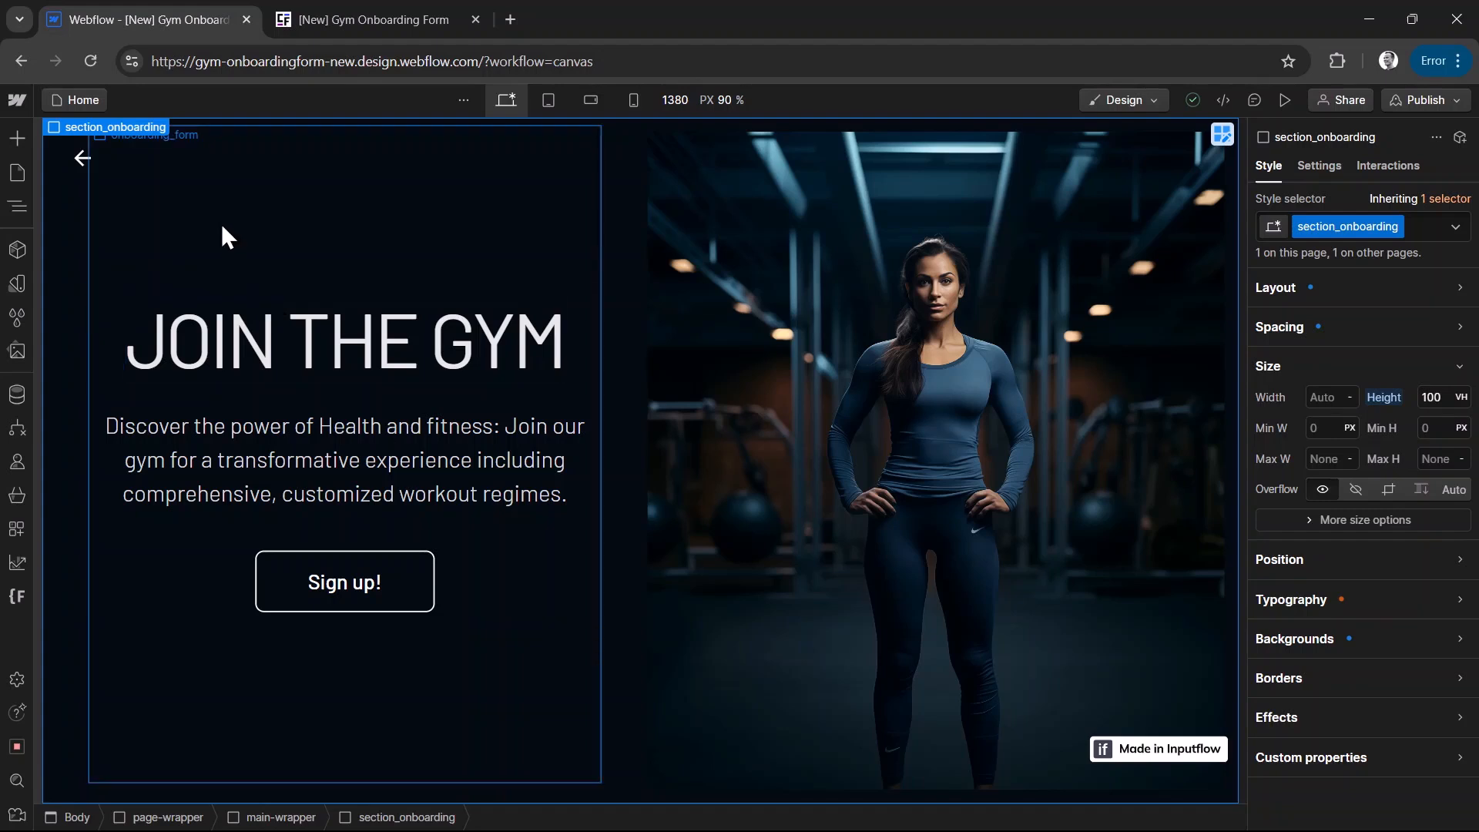
Add a Div Block inside onboarding_form and give it the new class progress-bar_element.
{"action": "left_click", "coordinate": [195, 215]}
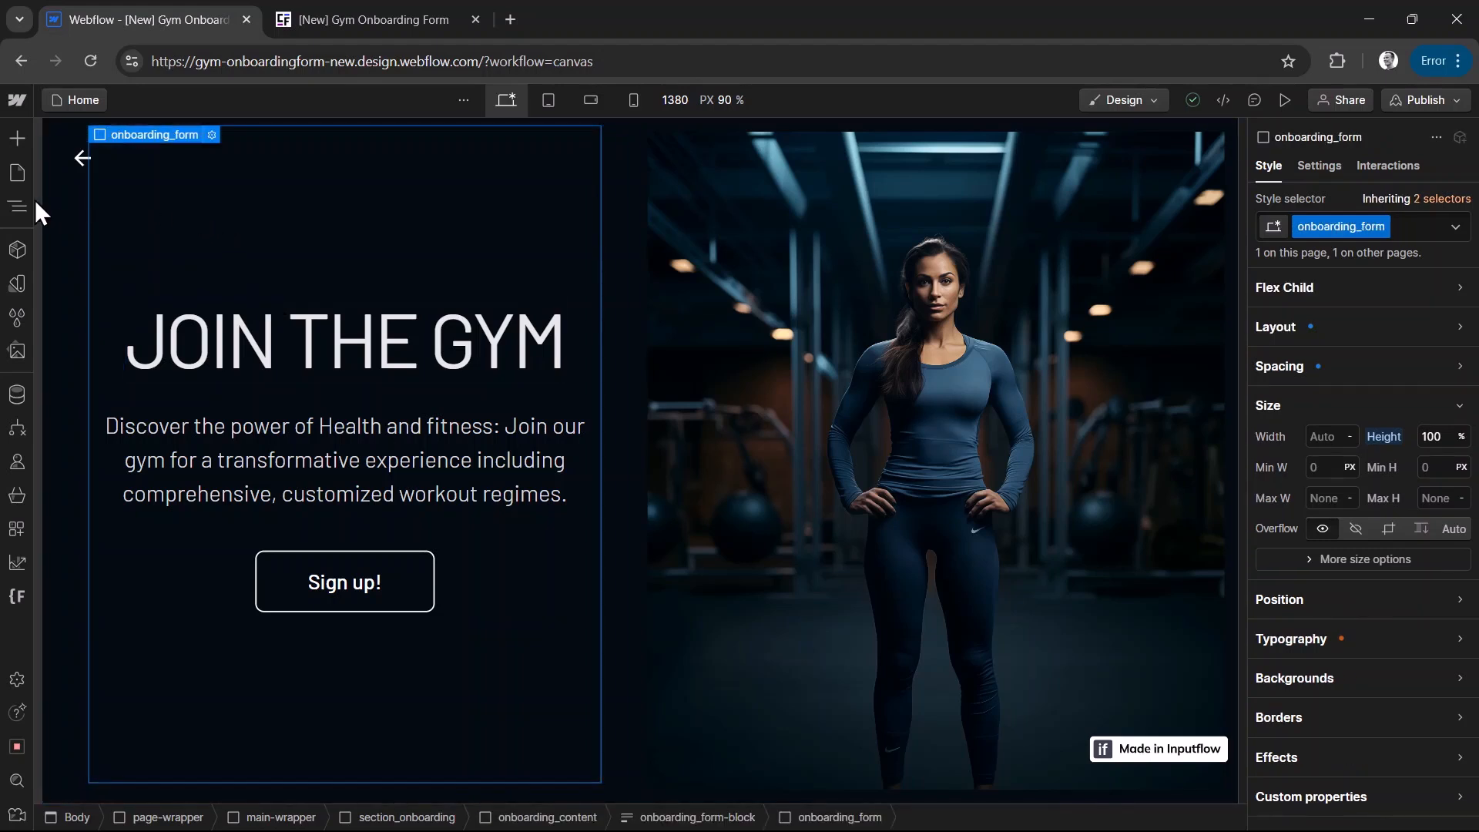
{"action": "key", "text": "ctrl+k"}
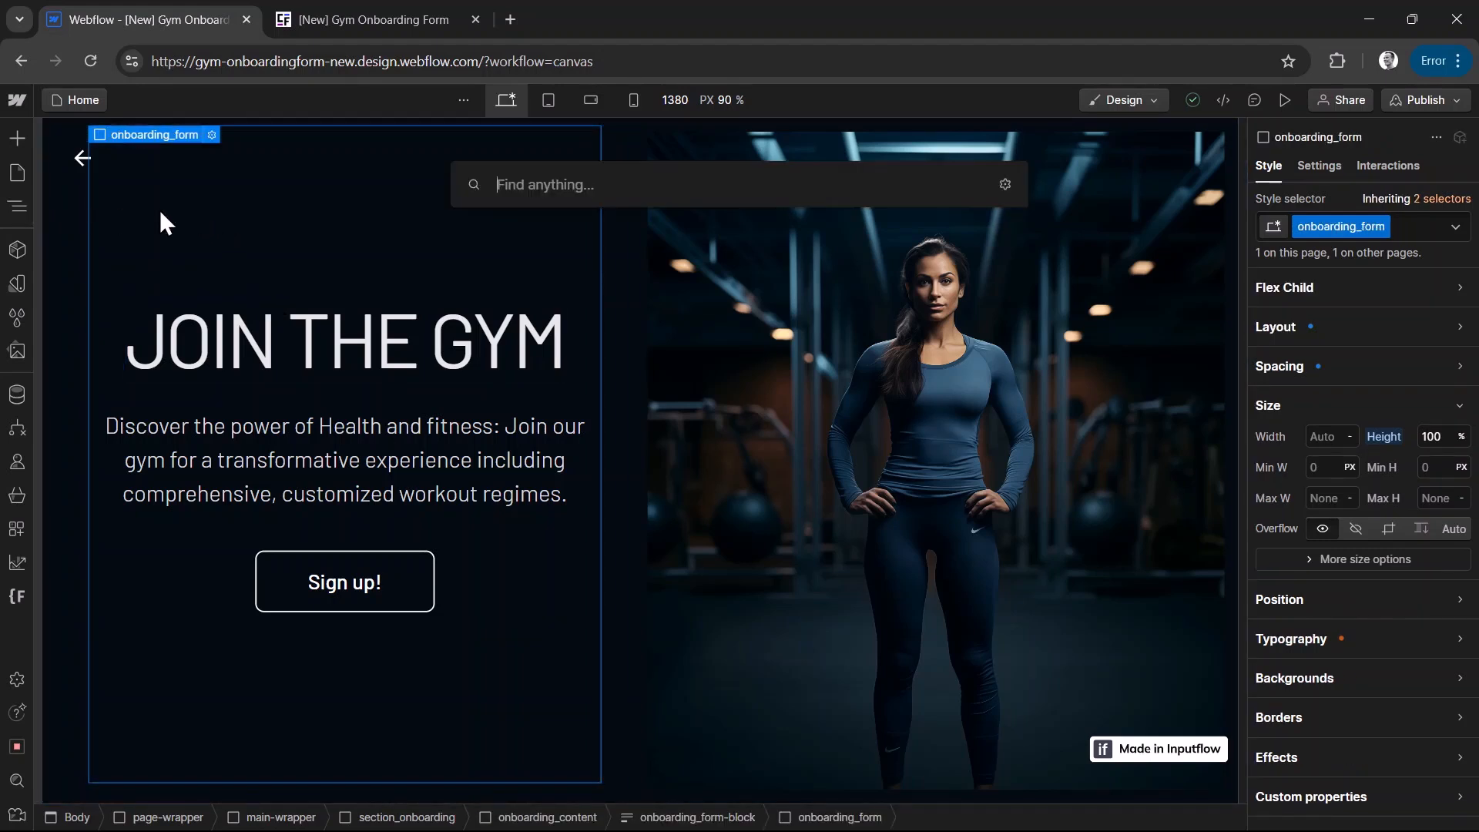
{"action": "type", "text": "div"}
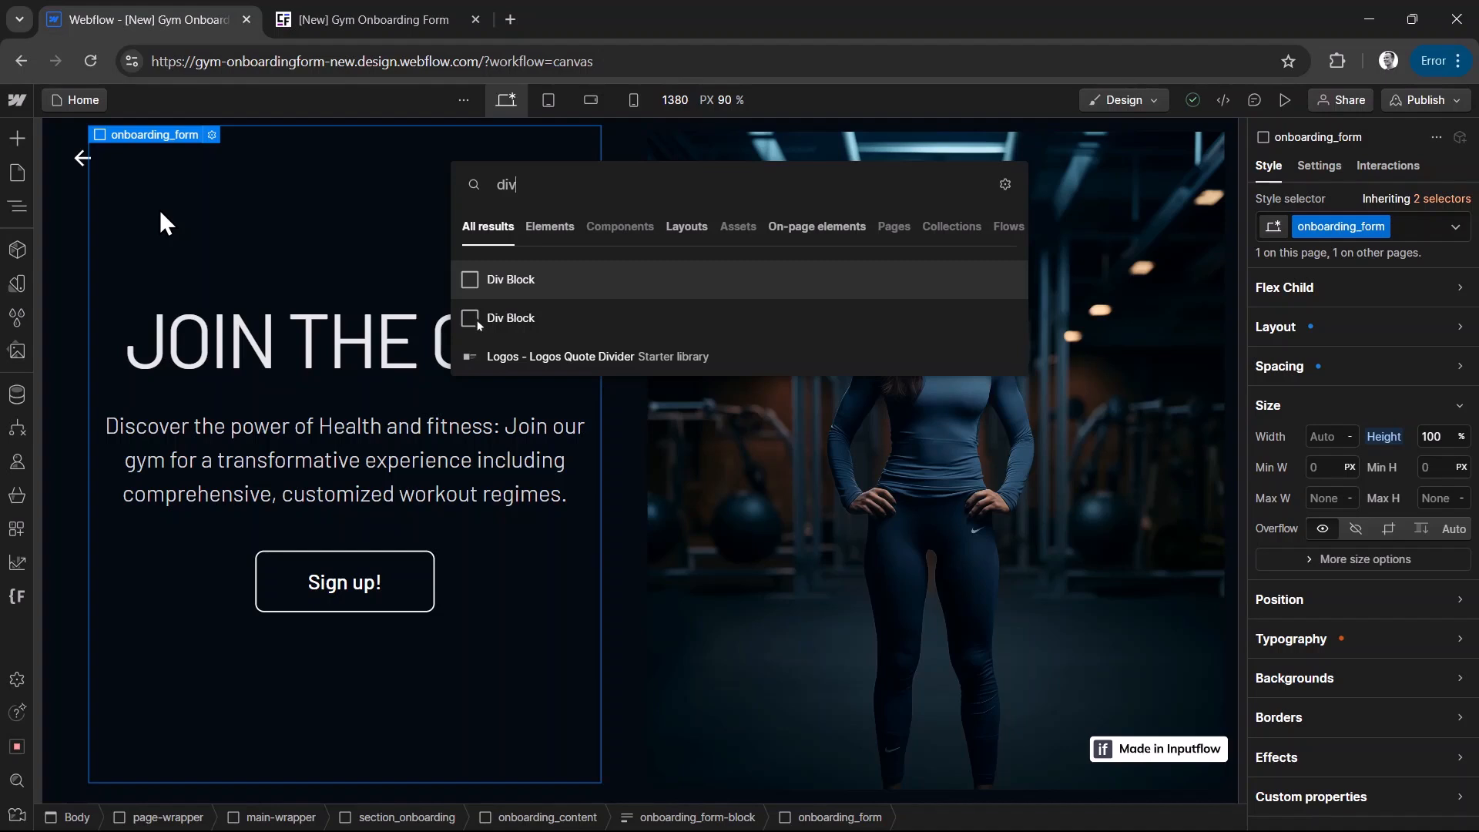
{"action": "key", "text": "Return"}
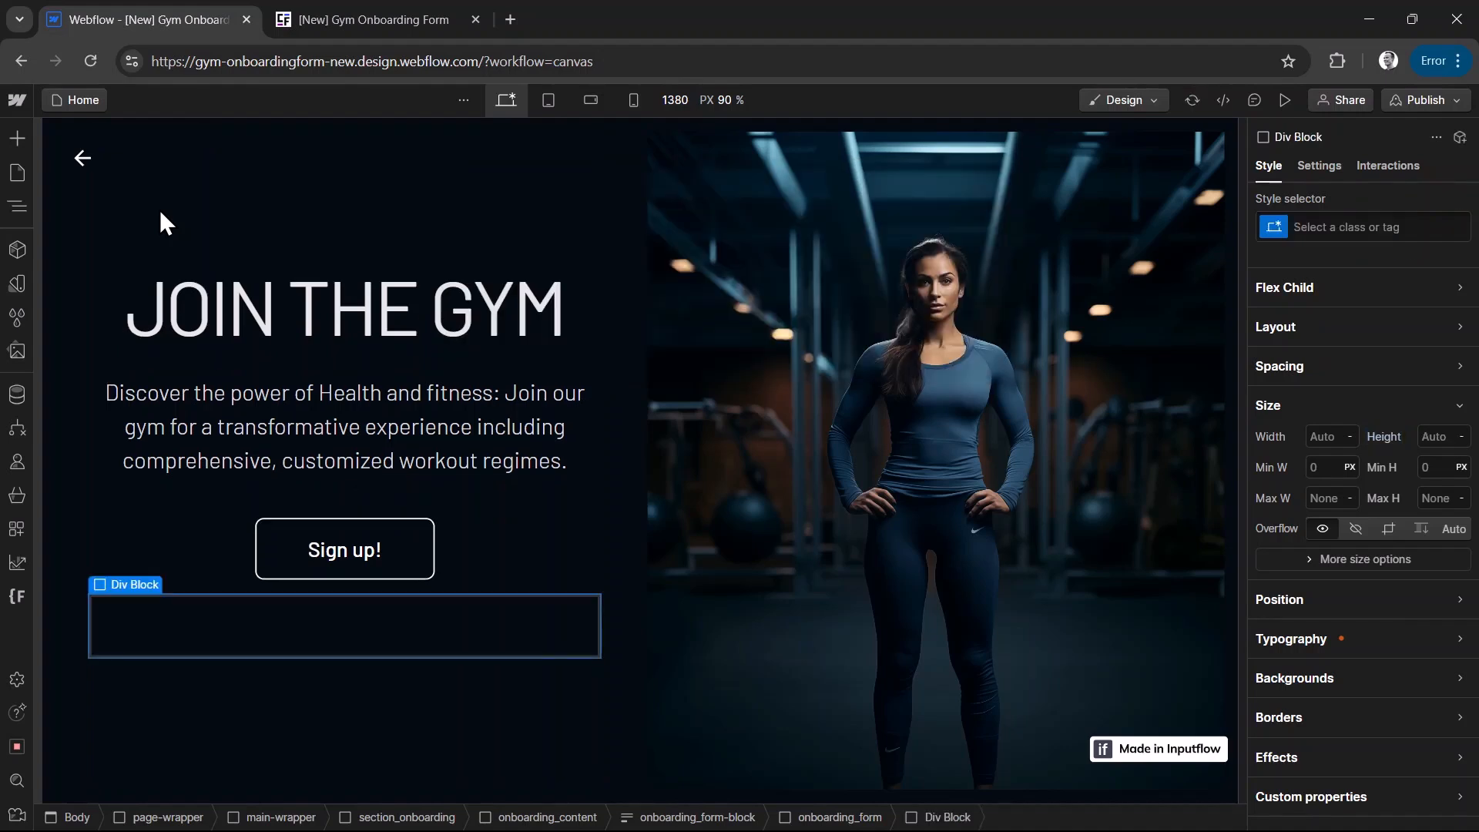
{"action": "key", "text": "ctrl+Return"}
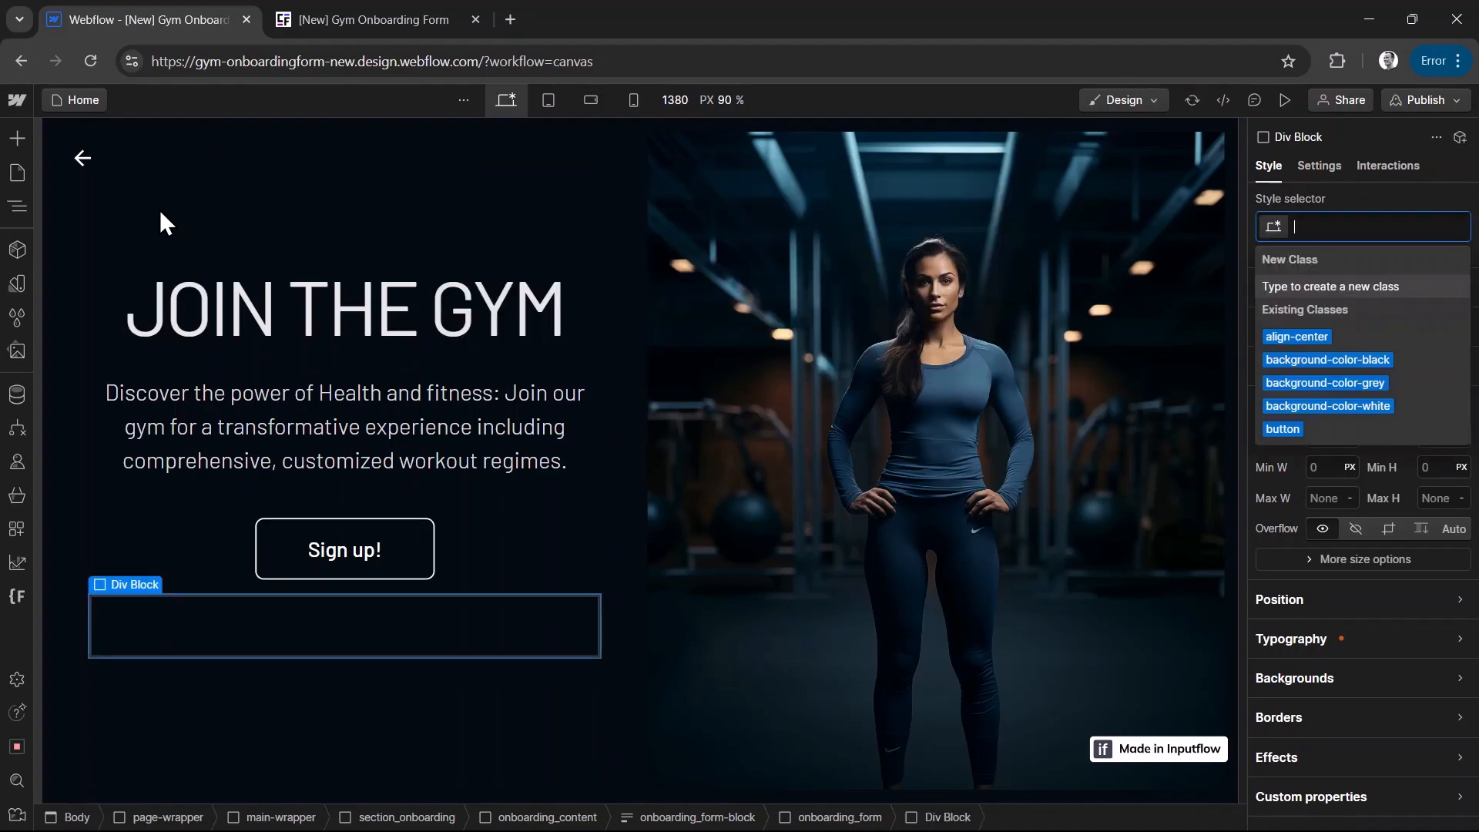
{"action": "type", "text": "progre"}
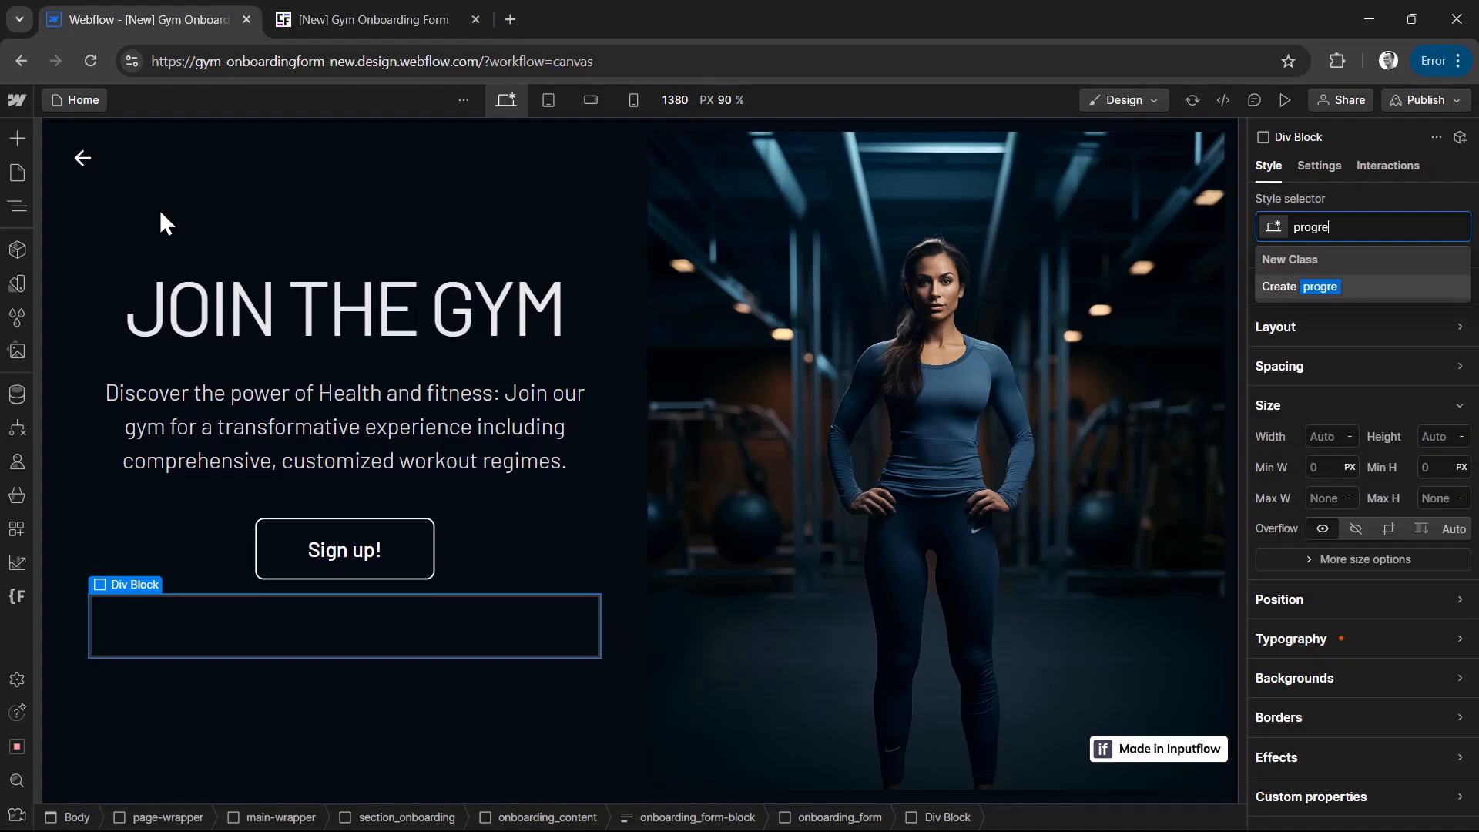
{"action": "type", "text": "ss-bar_element"}
{"action": "key", "text": "Return"}
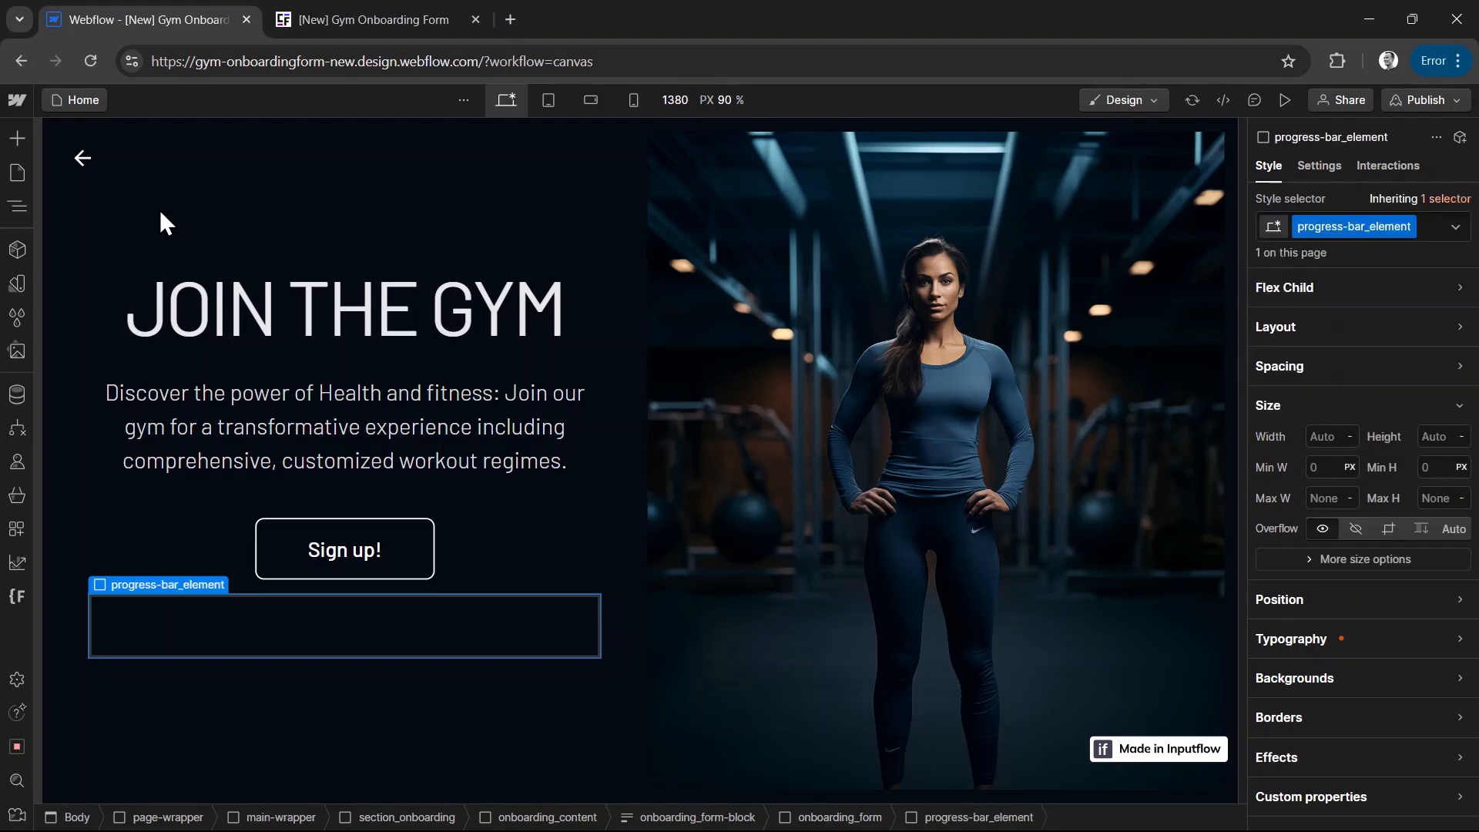
Set the progress-bar_element's width to 100% and its height to 1rem.
{"action": "left_click", "coordinate": [1329, 436]}
{"action": "type", "text": "100%"}
{"action": "key", "text": "Return"}
{"action": "key", "text": "Tab"}
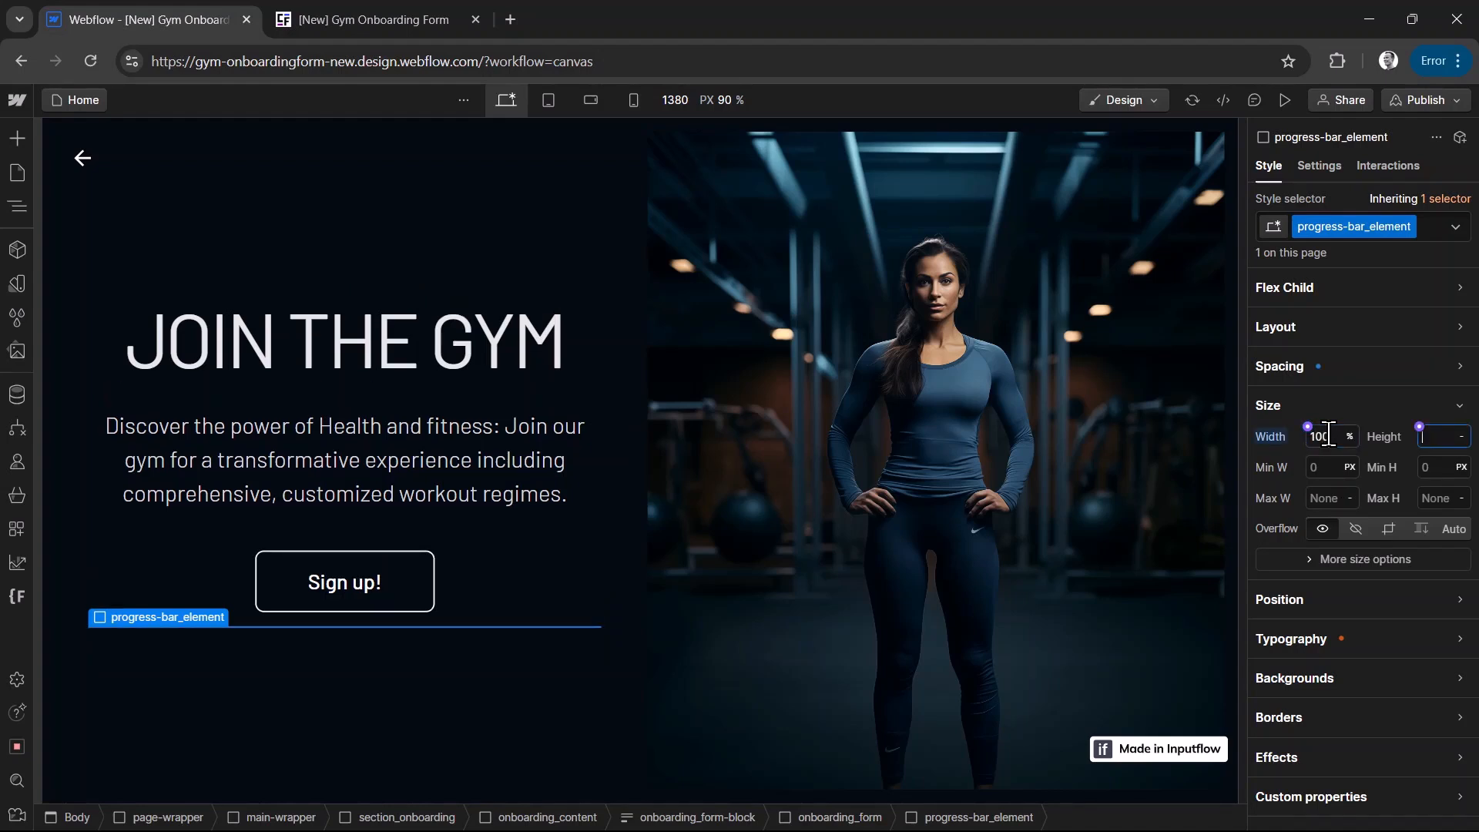
{"action": "type", "text": "1rem"}
{"action": "key", "text": "Return"}
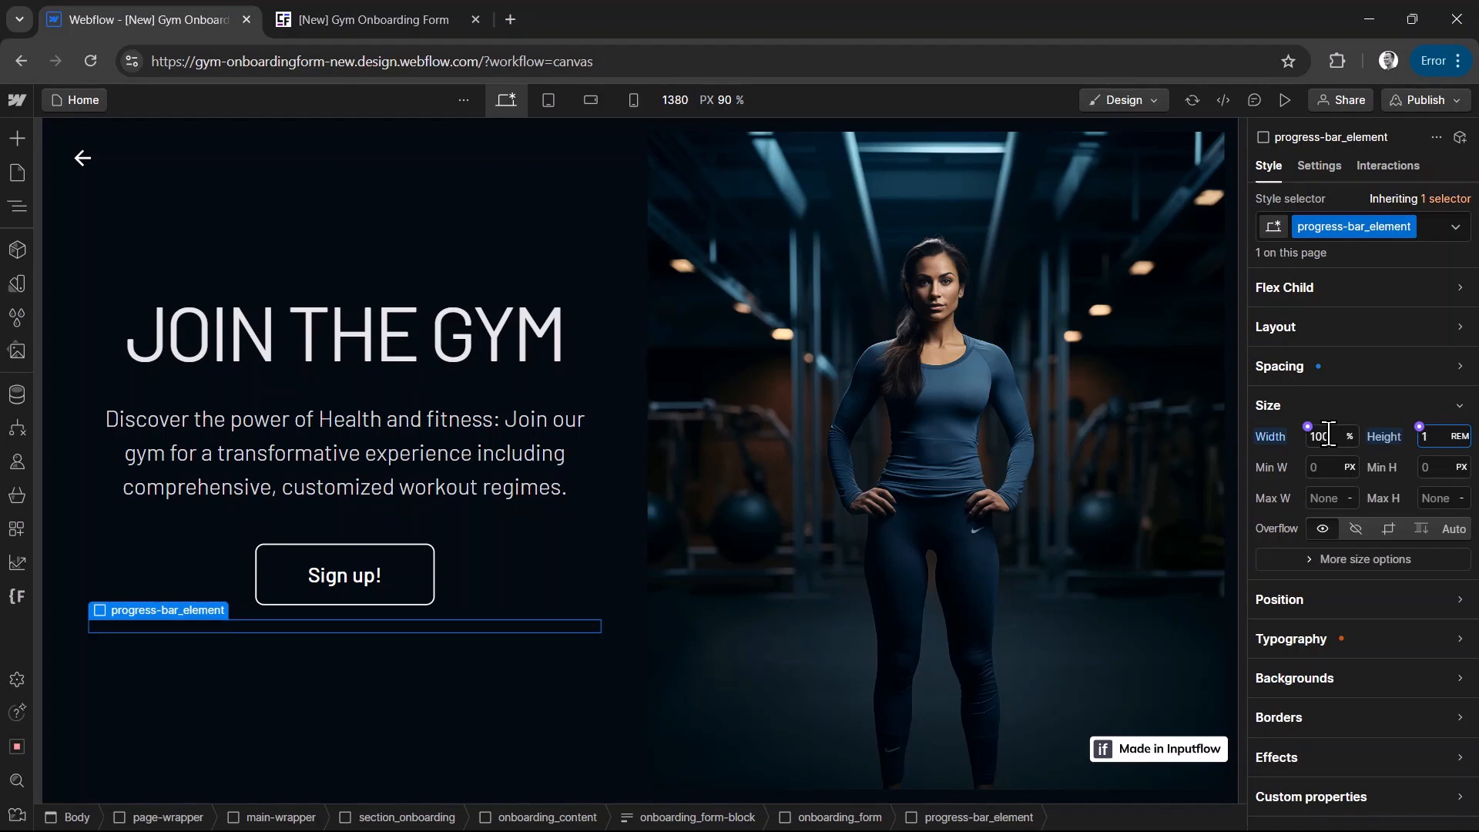
Set the progress-bar_element's background color to #37577e.
{"action": "left_click", "coordinate": [1323, 678]}
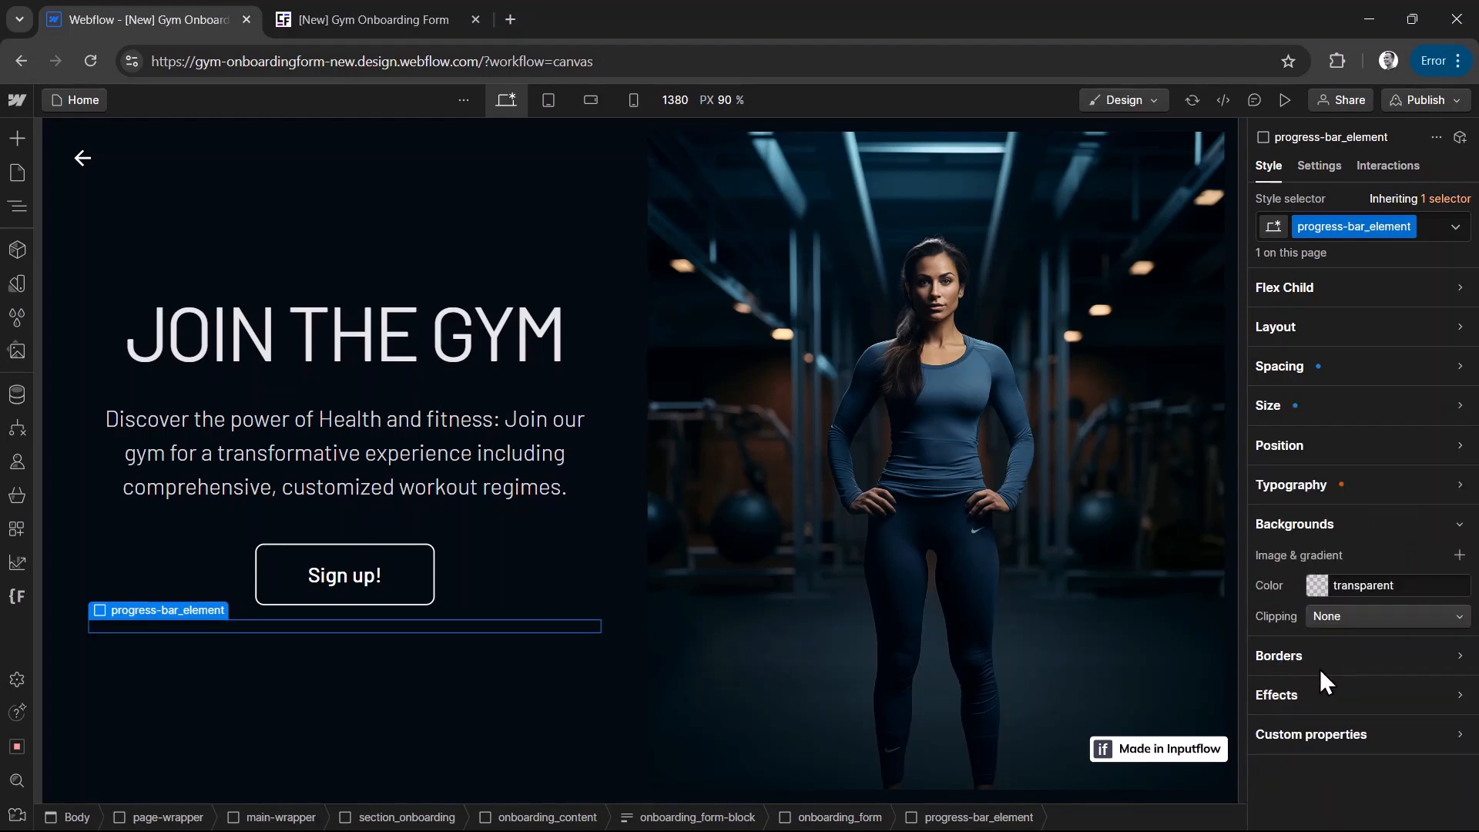
{"action": "left_click", "coordinate": [1372, 585]}
{"action": "type", "text": "#37577e"}
{"action": "key", "text": "Return"}
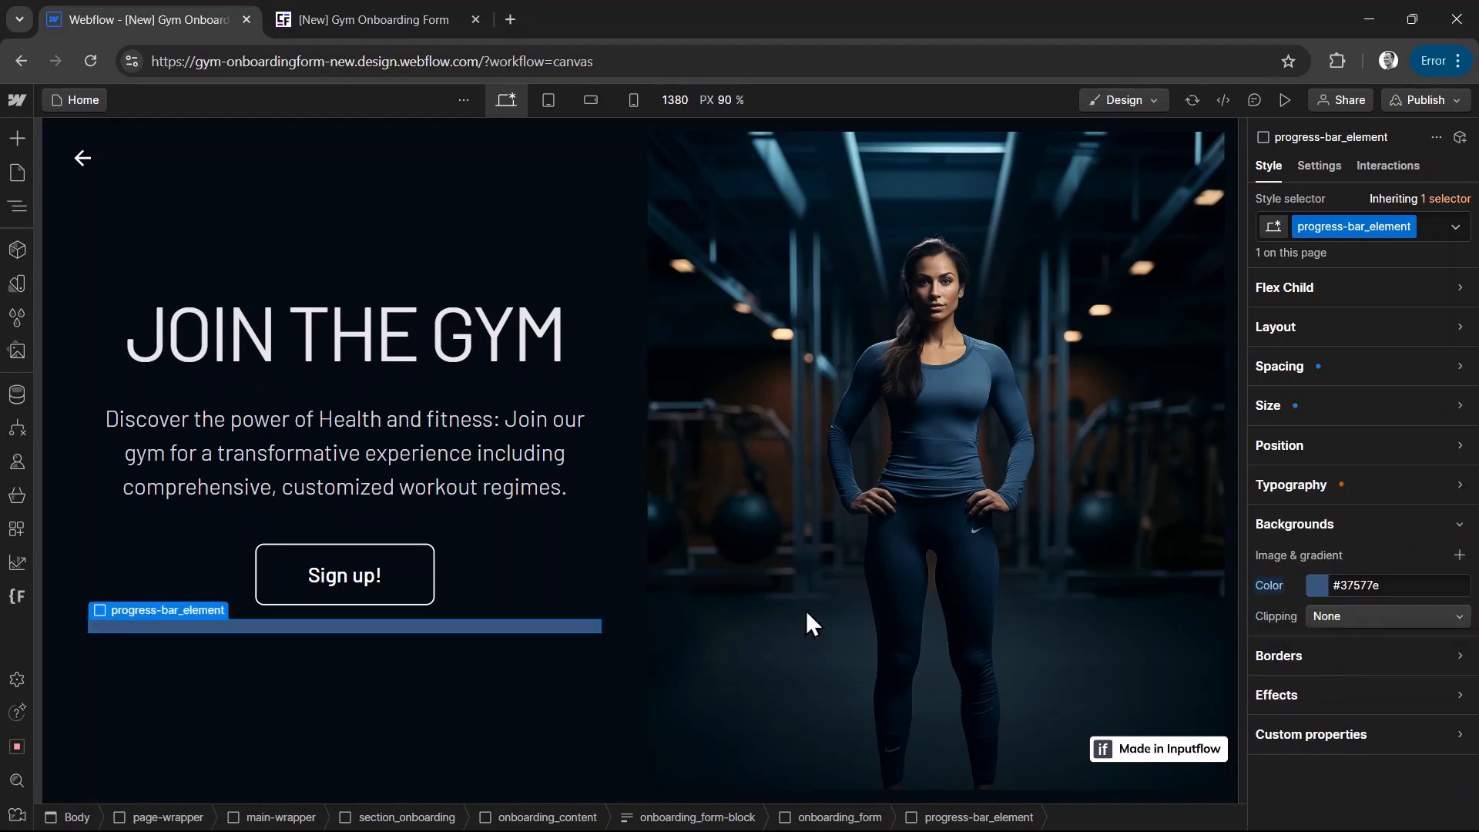
Move progress-bar_element out of onboarding_form to be the first child of onboarding_form-block, directly above the form.
{"action": "left_click", "coordinate": [23, 205]}
{"action": "left_click_drag", "start_coordinate": [229, 612], "coordinate": [227, 302]}
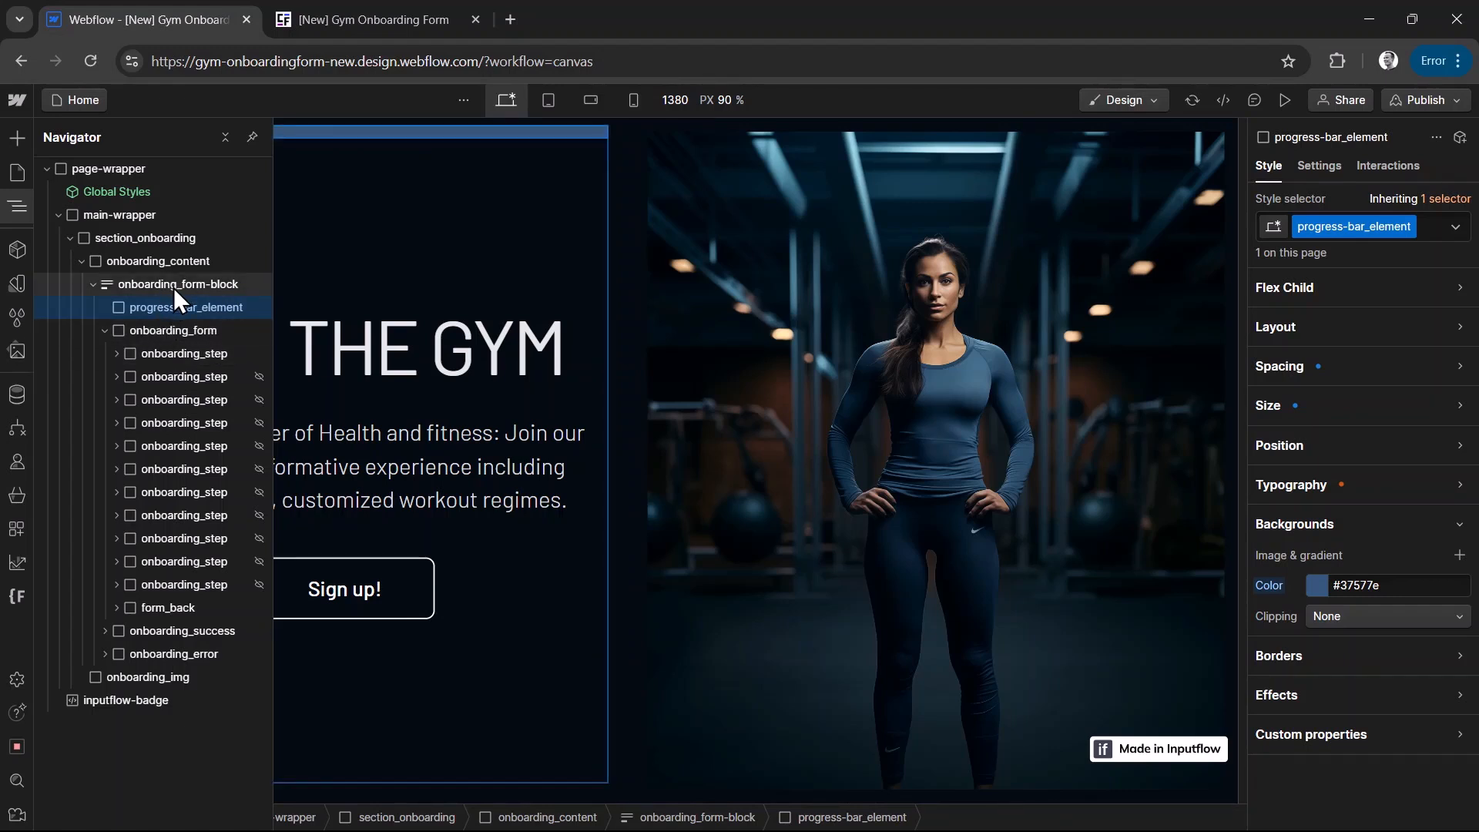
{"action": "left_click", "coordinate": [368, 359]}
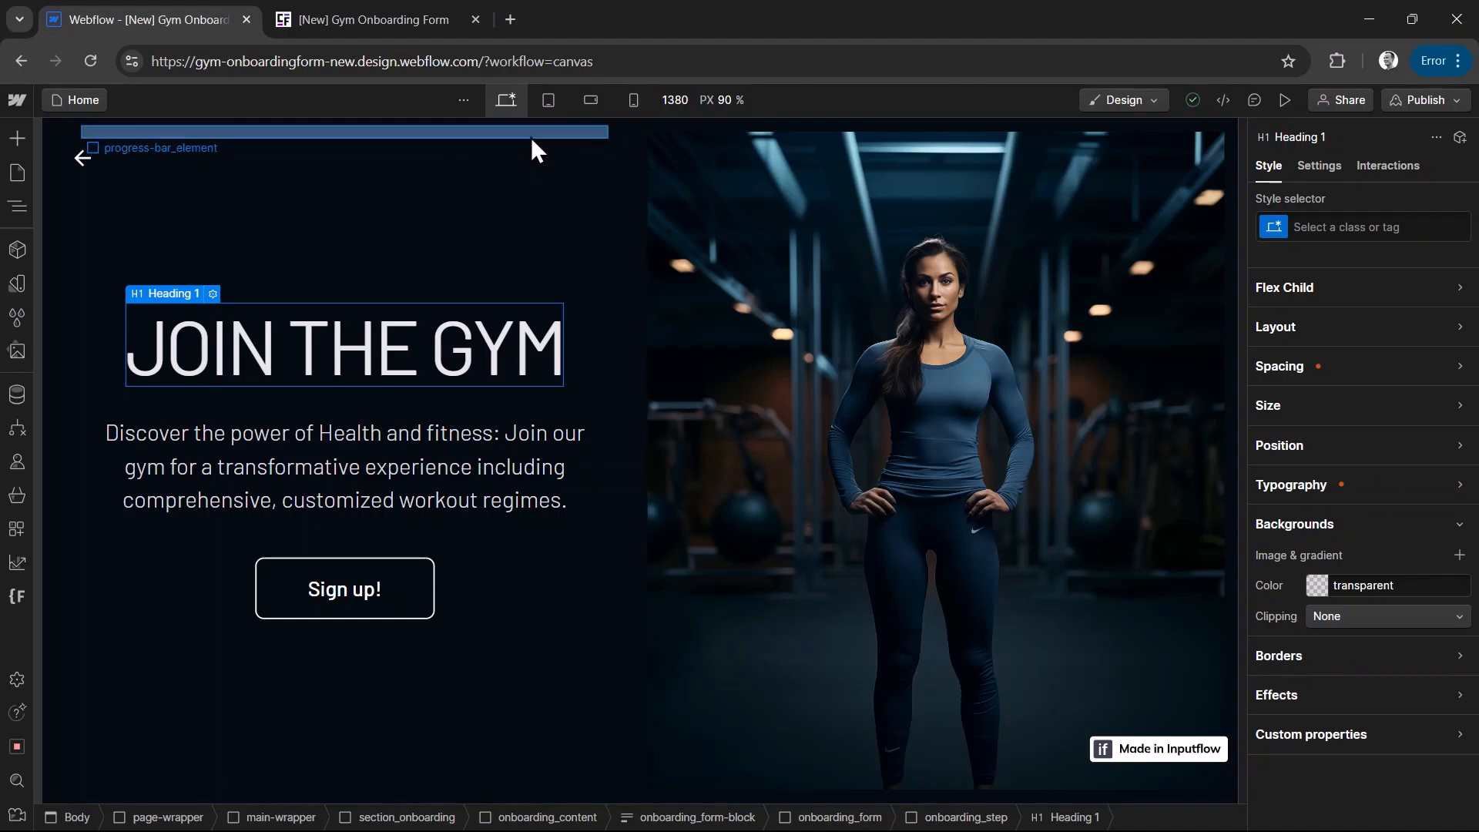
Launch the Inputflow app and turn progress-bar_element into a Progress bar.
{"action": "left_click", "coordinate": [15, 530]}
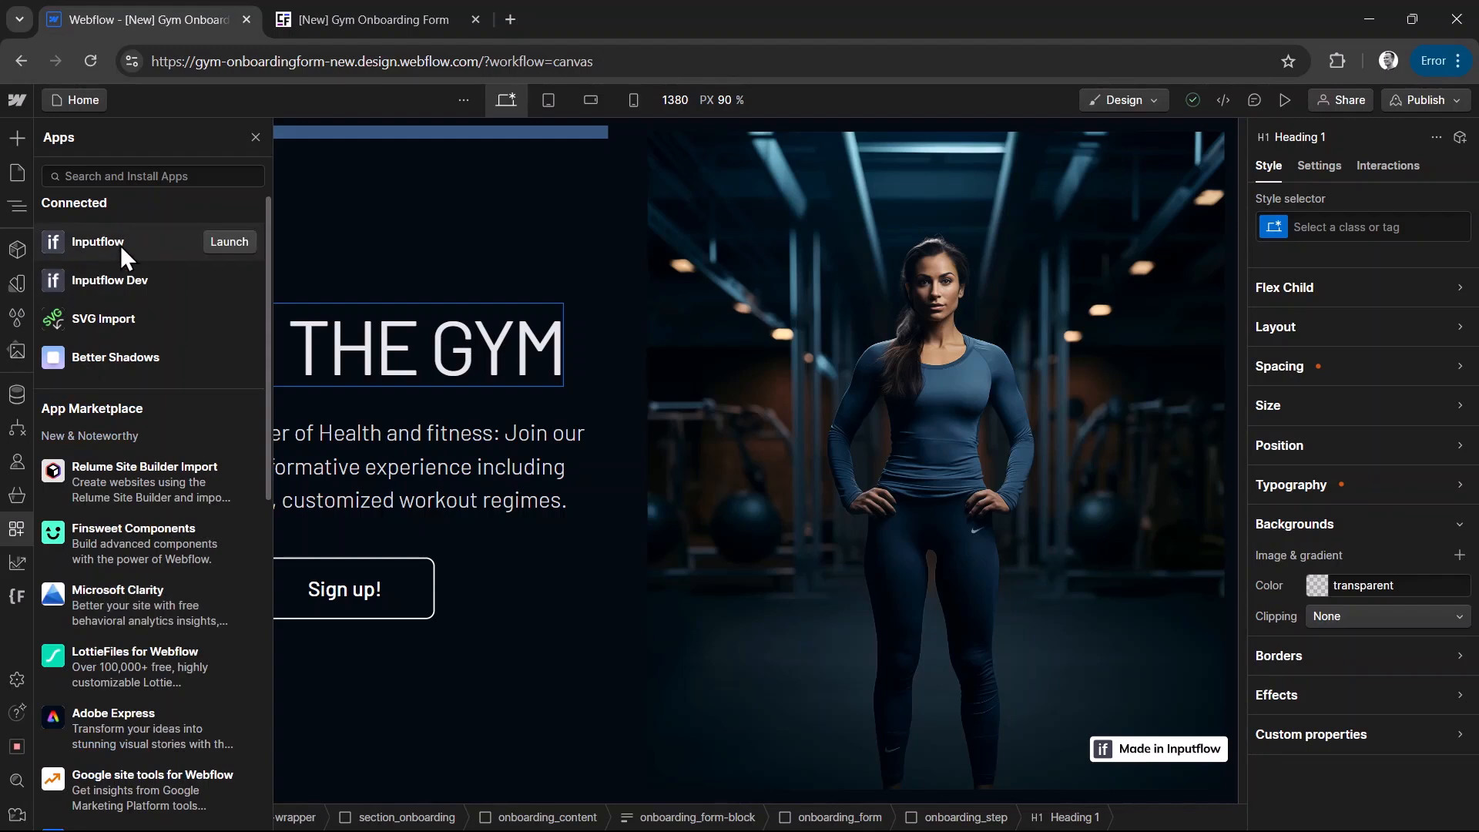
{"action": "left_click", "coordinate": [147, 243]}
{"action": "left_click", "coordinate": [339, 177]}
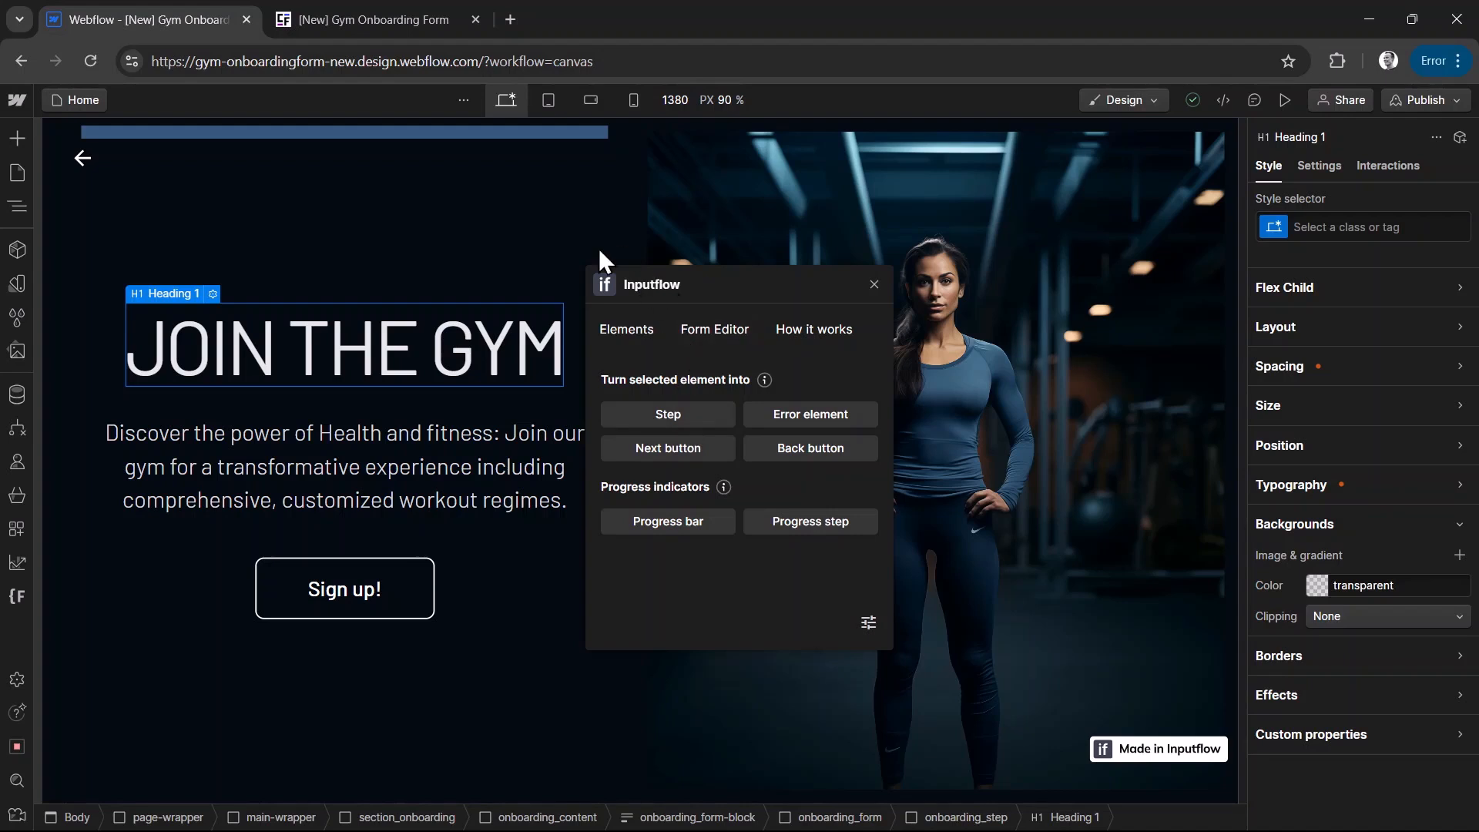
{"action": "left_click", "coordinate": [445, 141]}
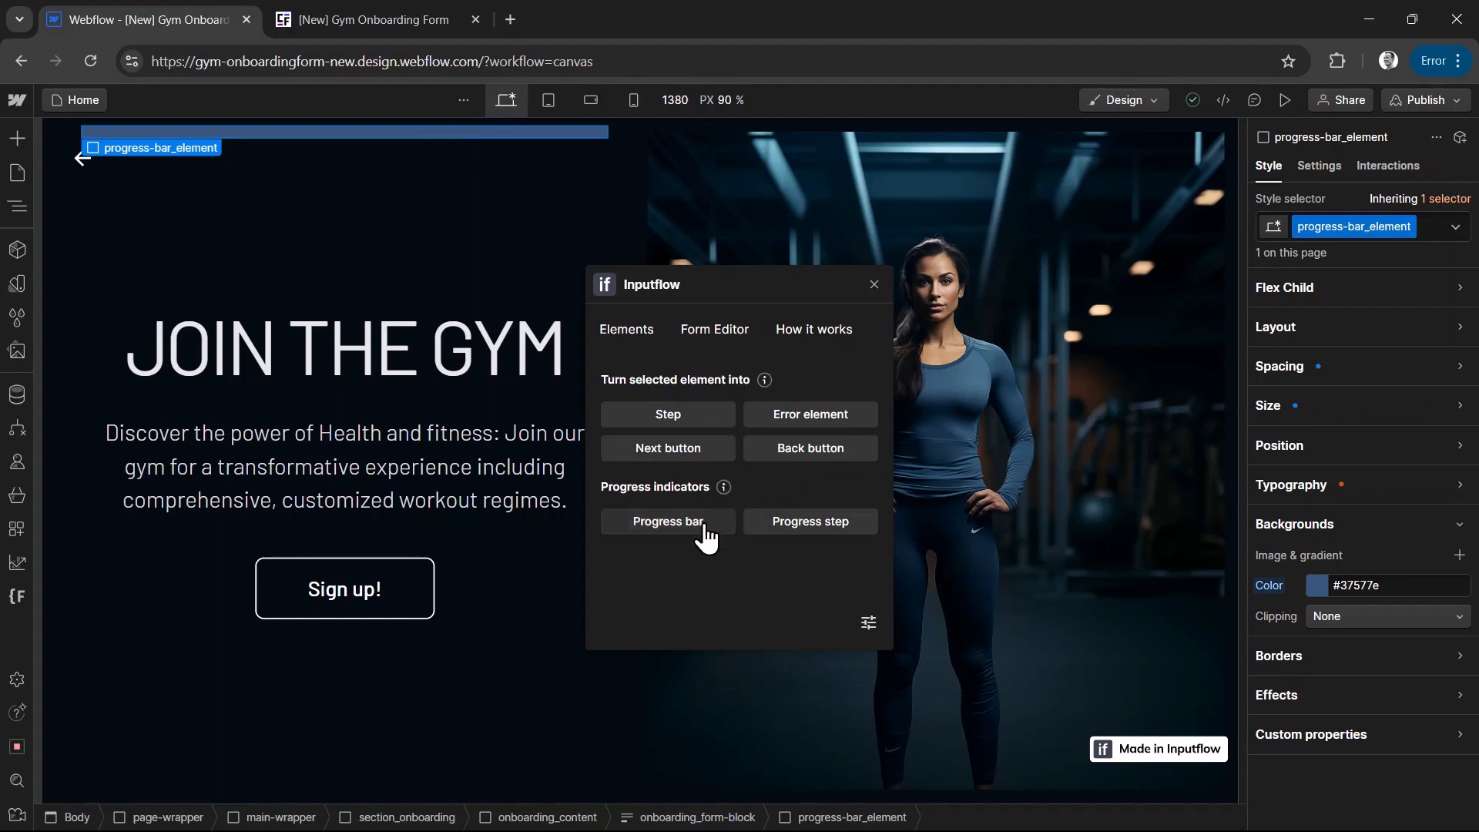
{"action": "left_click", "coordinate": [677, 527]}
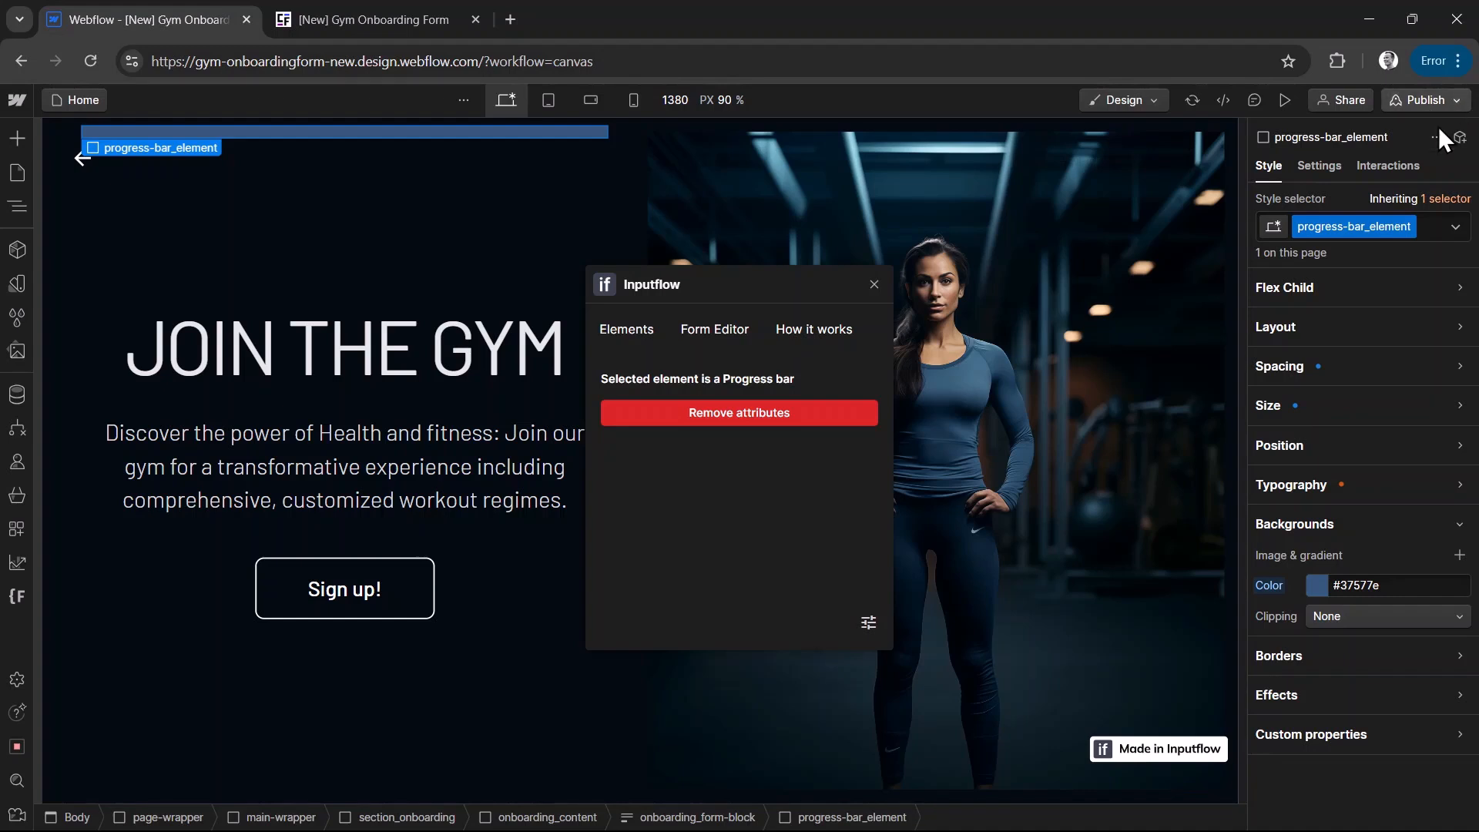
Publish the site to the gym-onboardingform-new.webflow.io staging domain and switch to the published form.
{"action": "left_click", "coordinate": [1427, 102]}
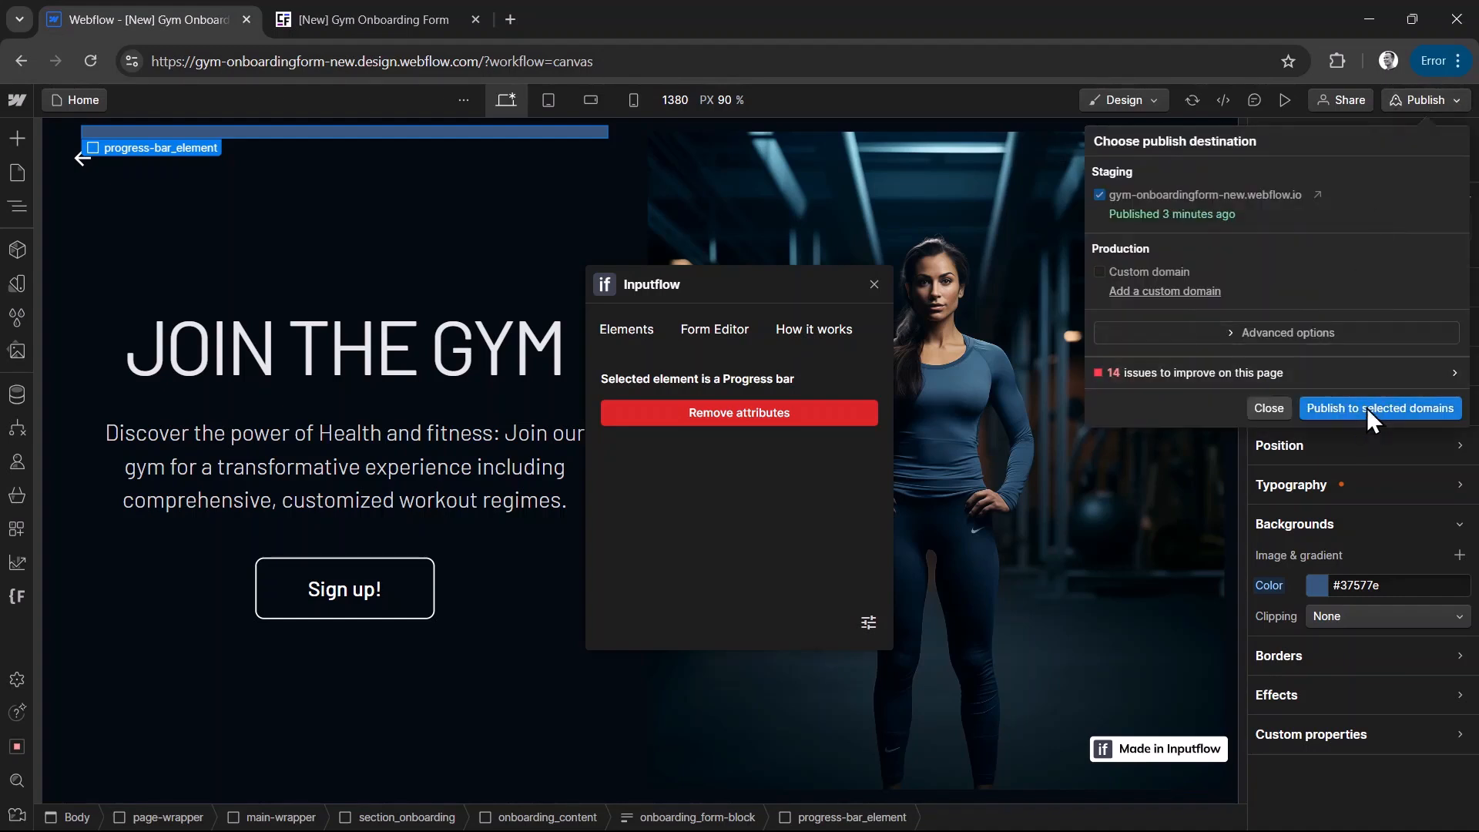
{"action": "left_click", "coordinate": [1367, 408]}
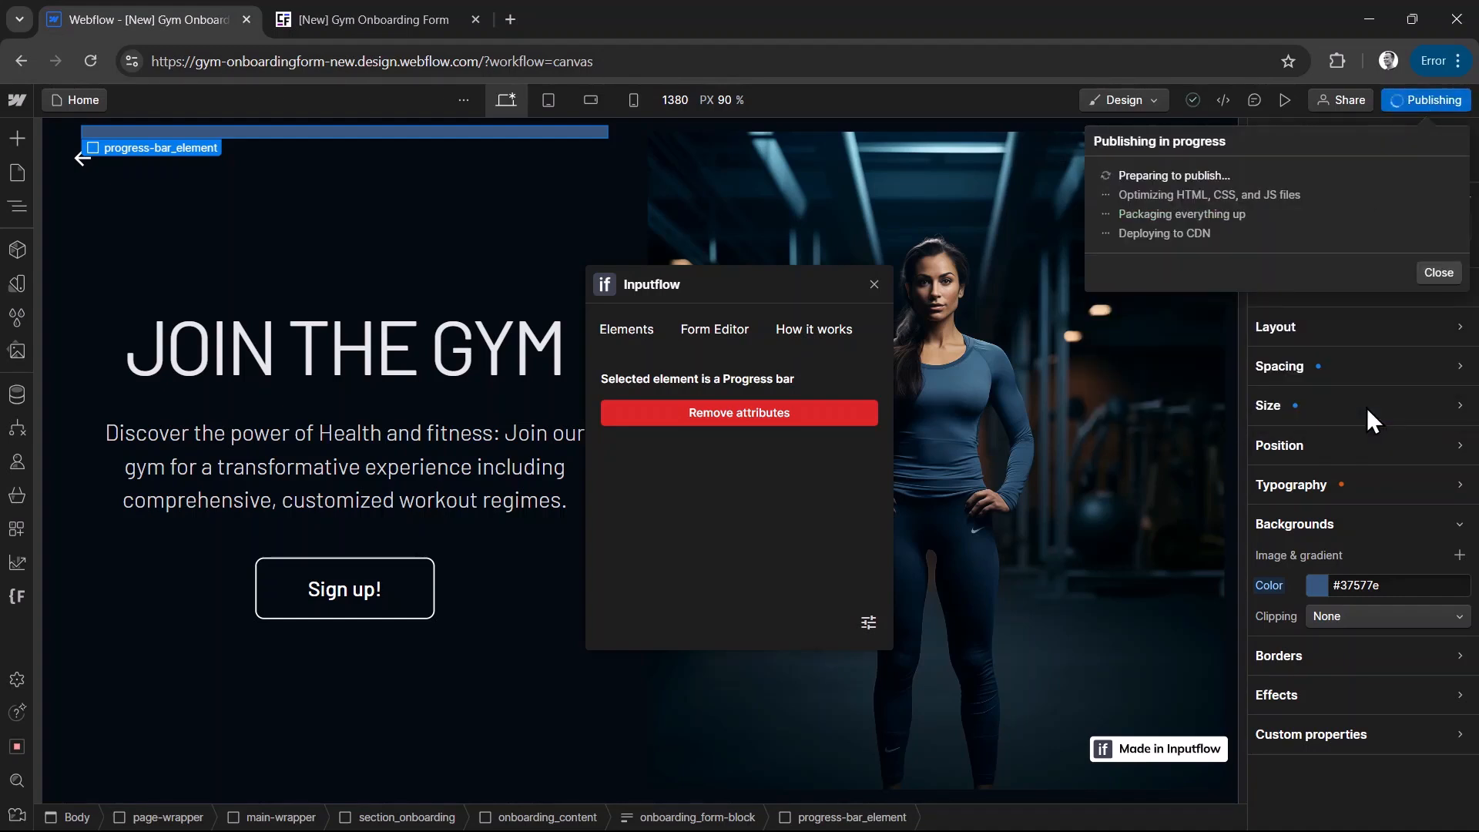
{"action": "key", "text": "ctrl+Tab"}
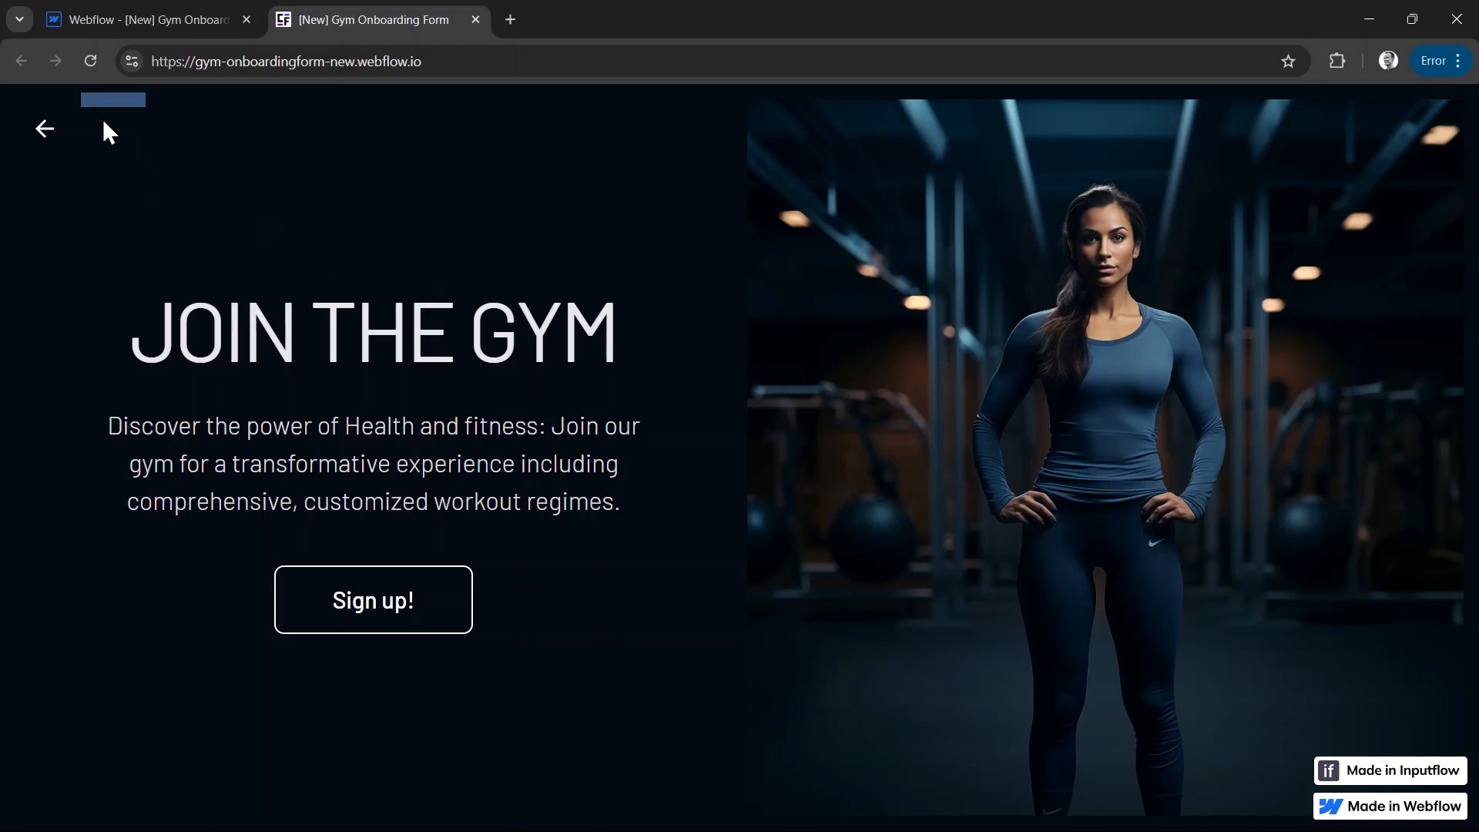
Test the published form by signing up with a first and last name and choosing Strength as the main fitness goal.
{"action": "left_click", "coordinate": [367, 616]}
{"action": "left_click", "coordinate": [328, 428]}
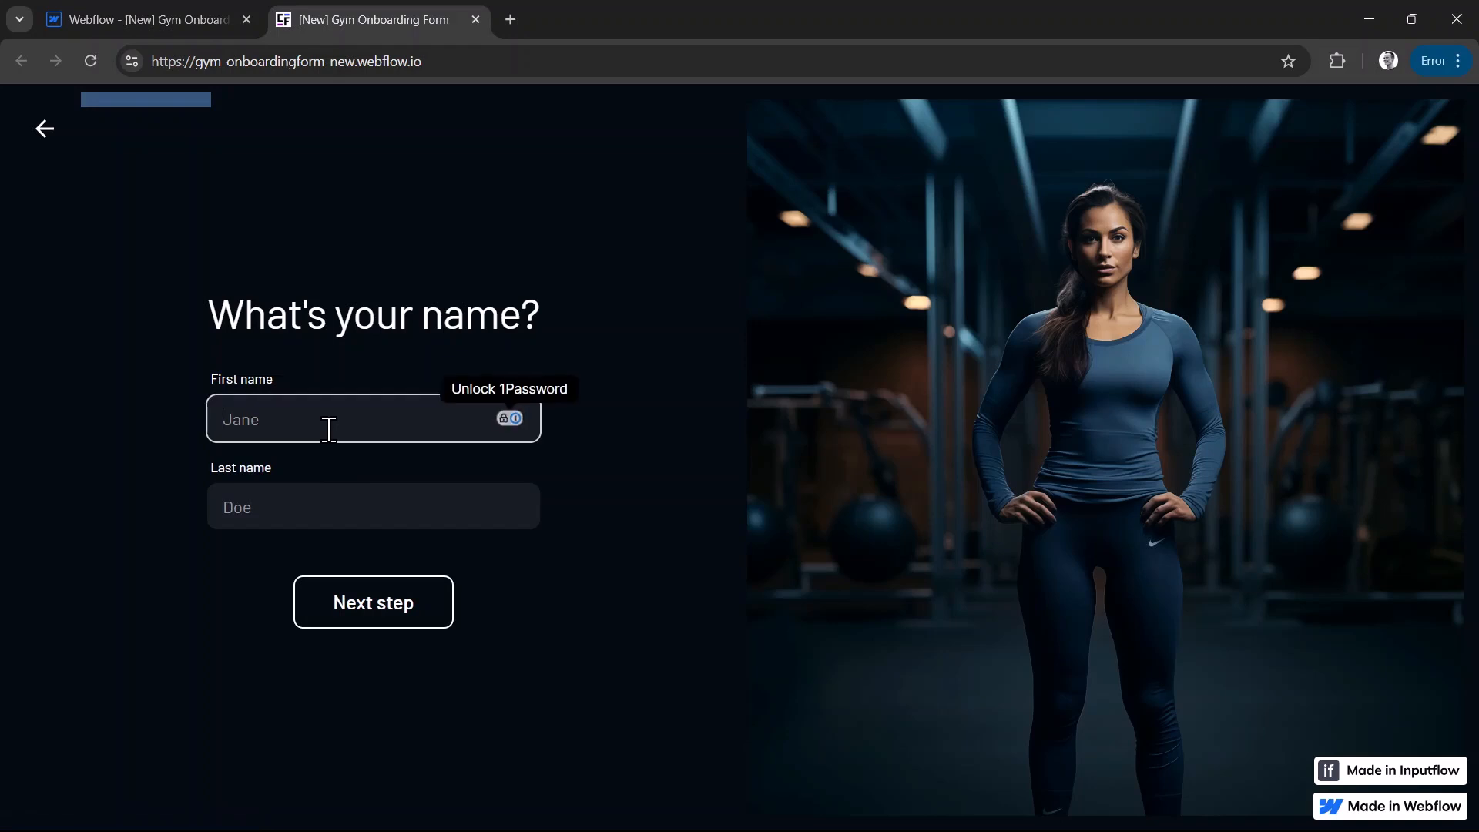
{"action": "type", "text": "Mike"}
{"action": "key", "text": "Tab"}
{"action": "type", "text": "TRes"}
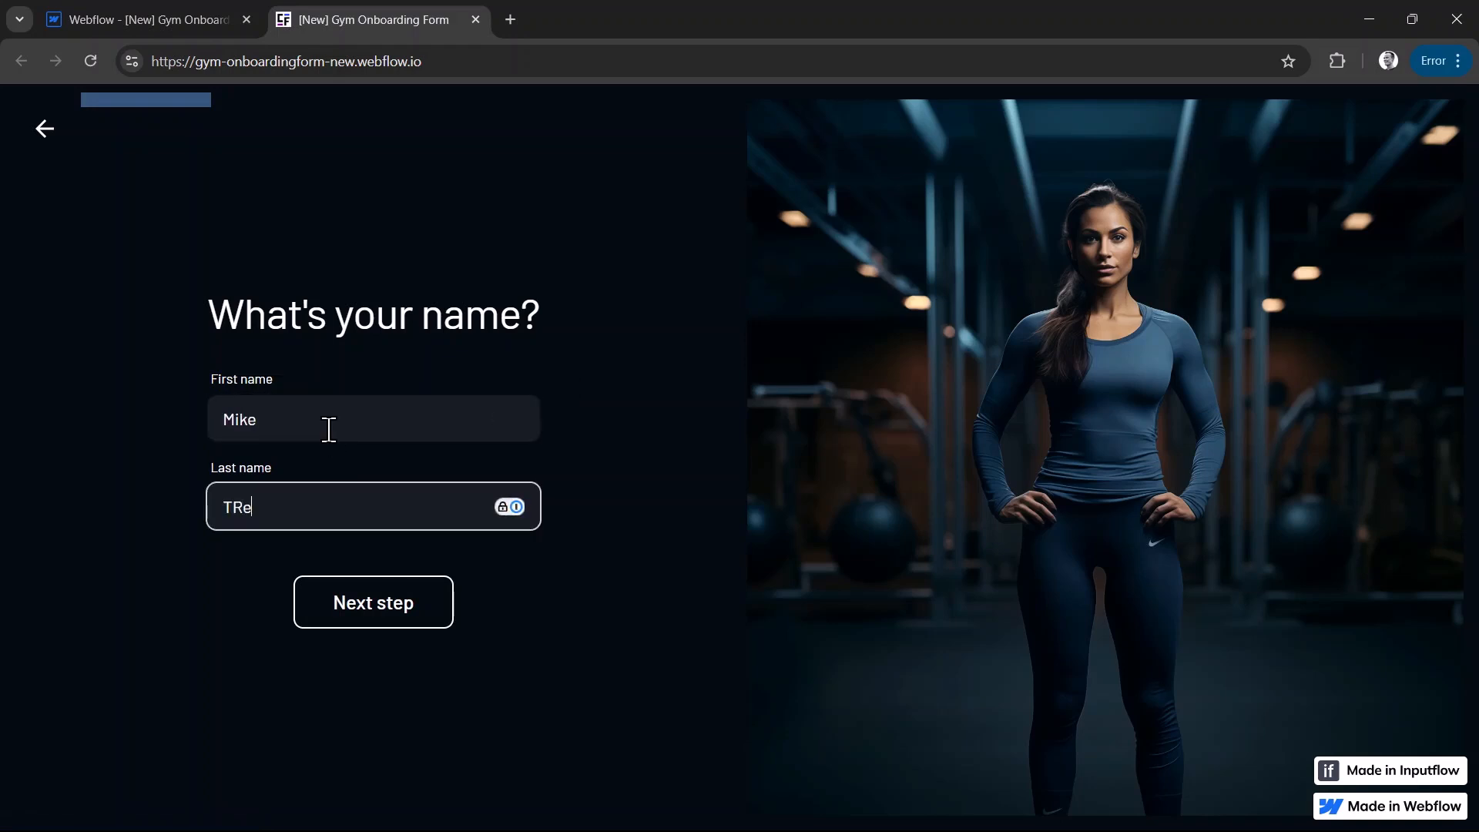
{"action": "left_click", "coordinate": [354, 612]}
{"action": "left_click", "coordinate": [365, 483]}
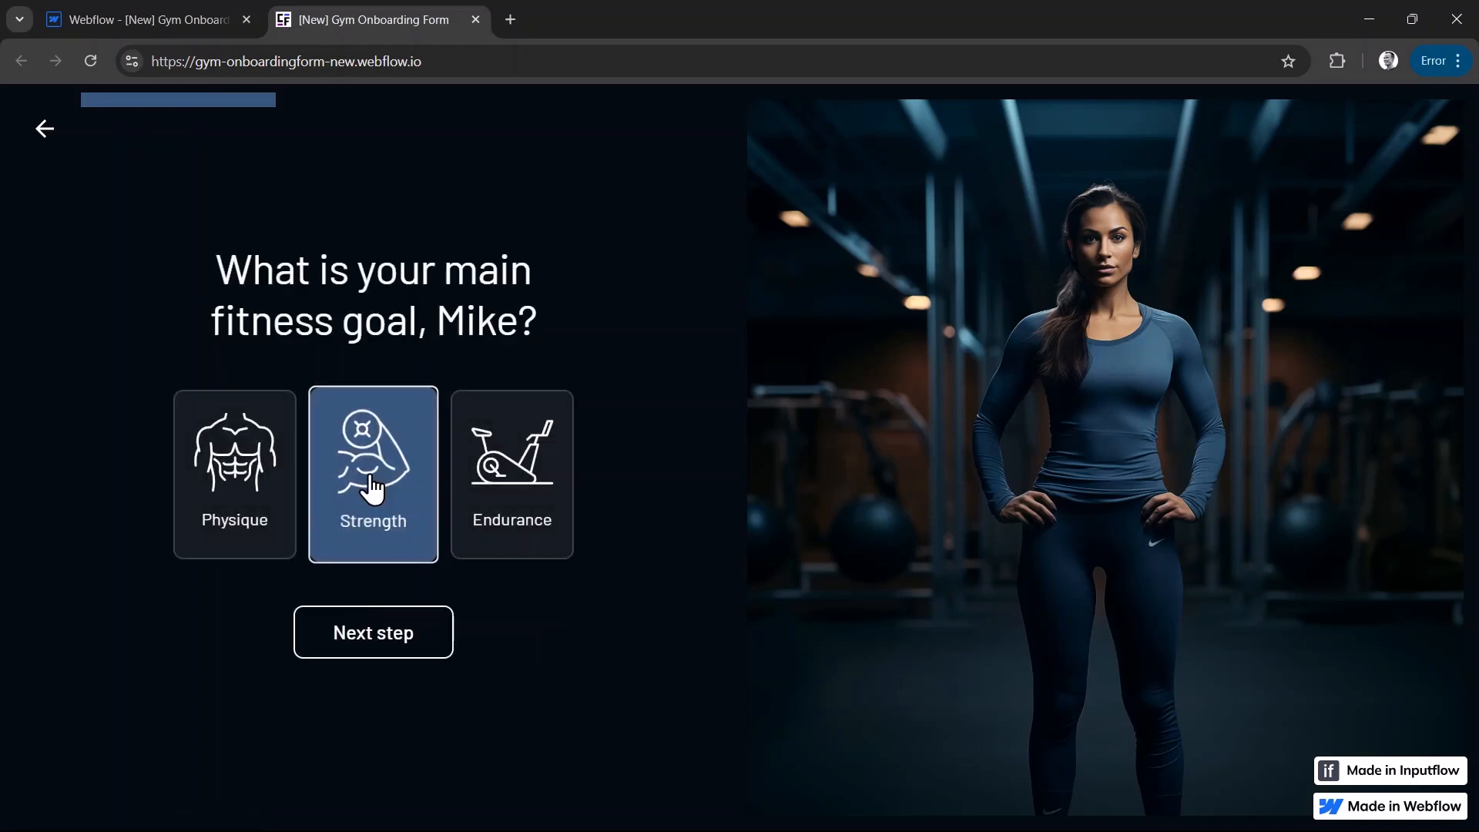
{"action": "left_click", "coordinate": [392, 633]}
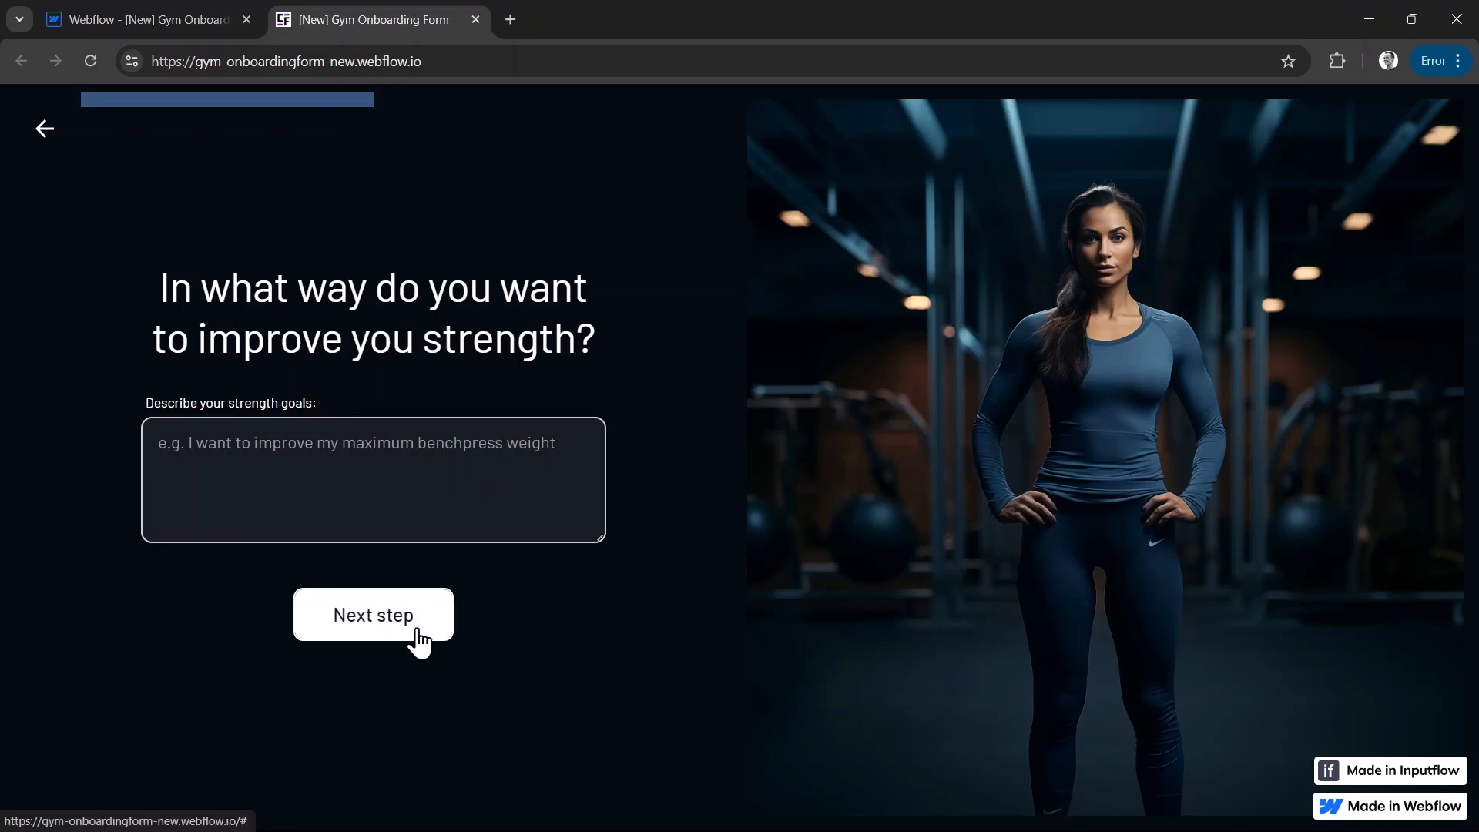
Continue the published form past the strength description and answer No to the personal training question.
{"action": "left_click", "coordinate": [416, 639]}
{"action": "left_click", "coordinate": [392, 502]}
{"action": "left_click", "coordinate": [375, 638]}
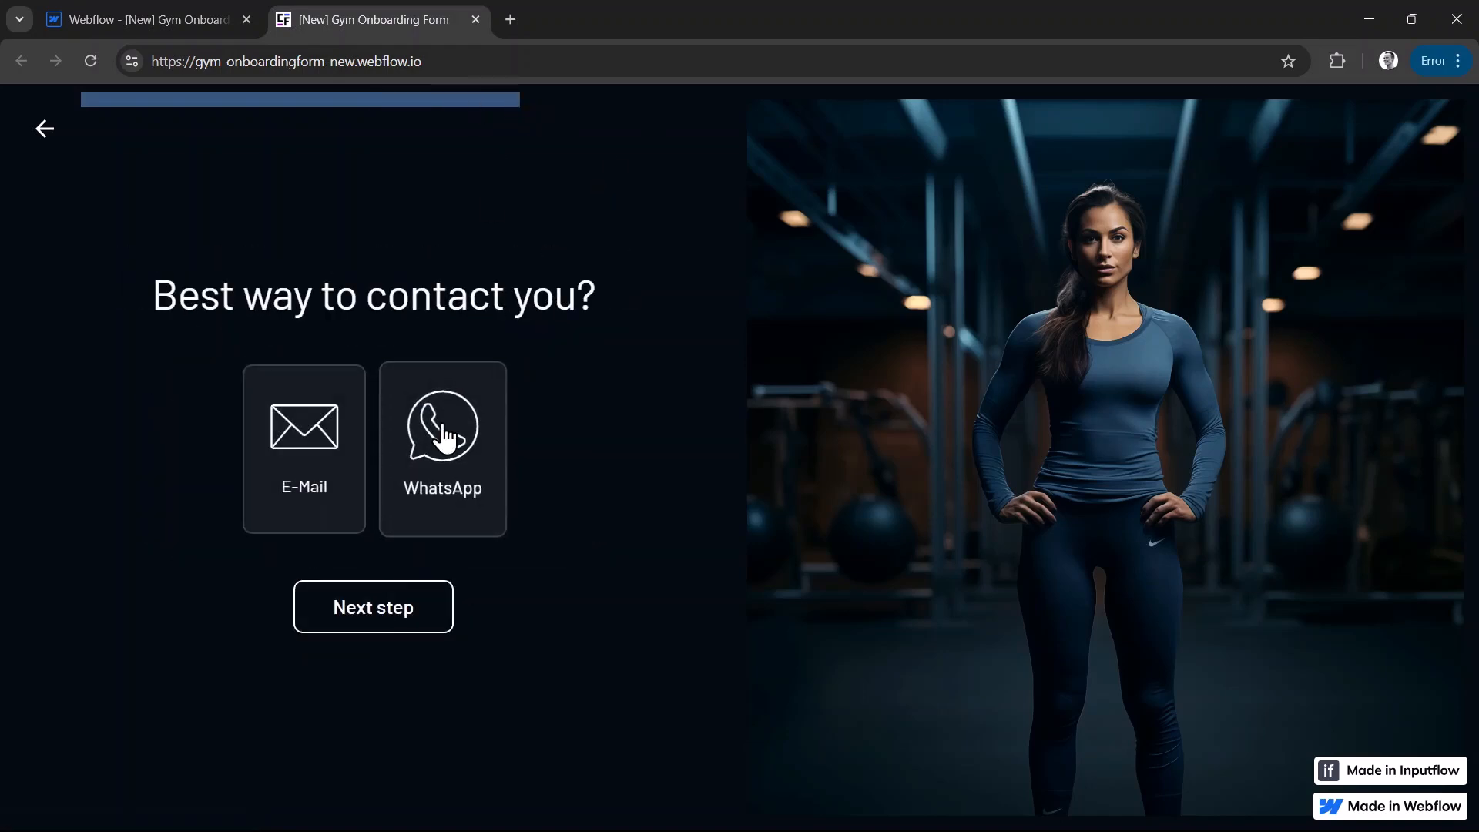
Switch back to Webflow, examine the form's branching step flow in Inputflow's Form Editor, and return to the Elements view.
{"action": "key", "text": "ctrl+1"}
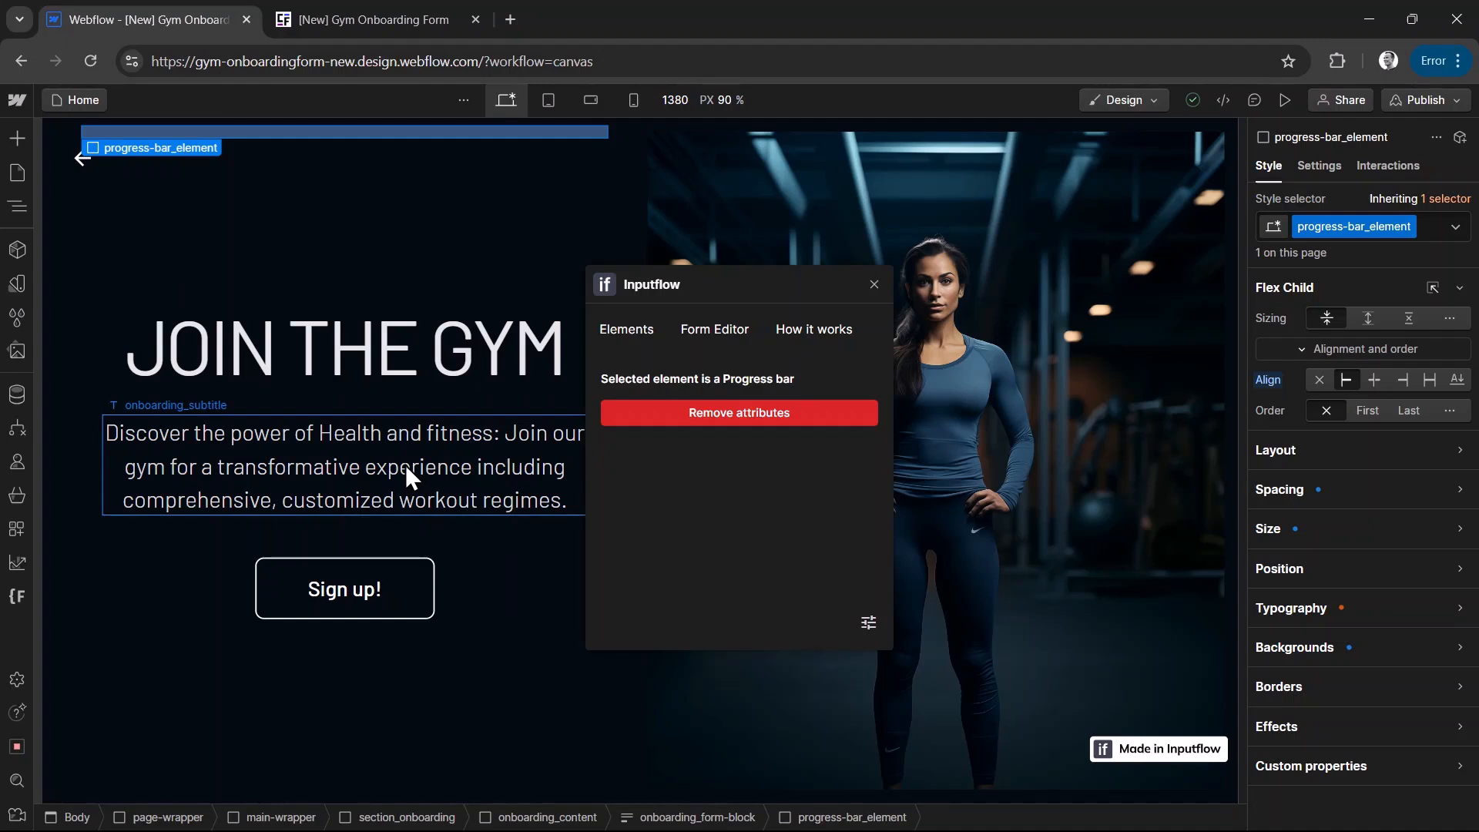
{"action": "left_click", "coordinate": [392, 21]}
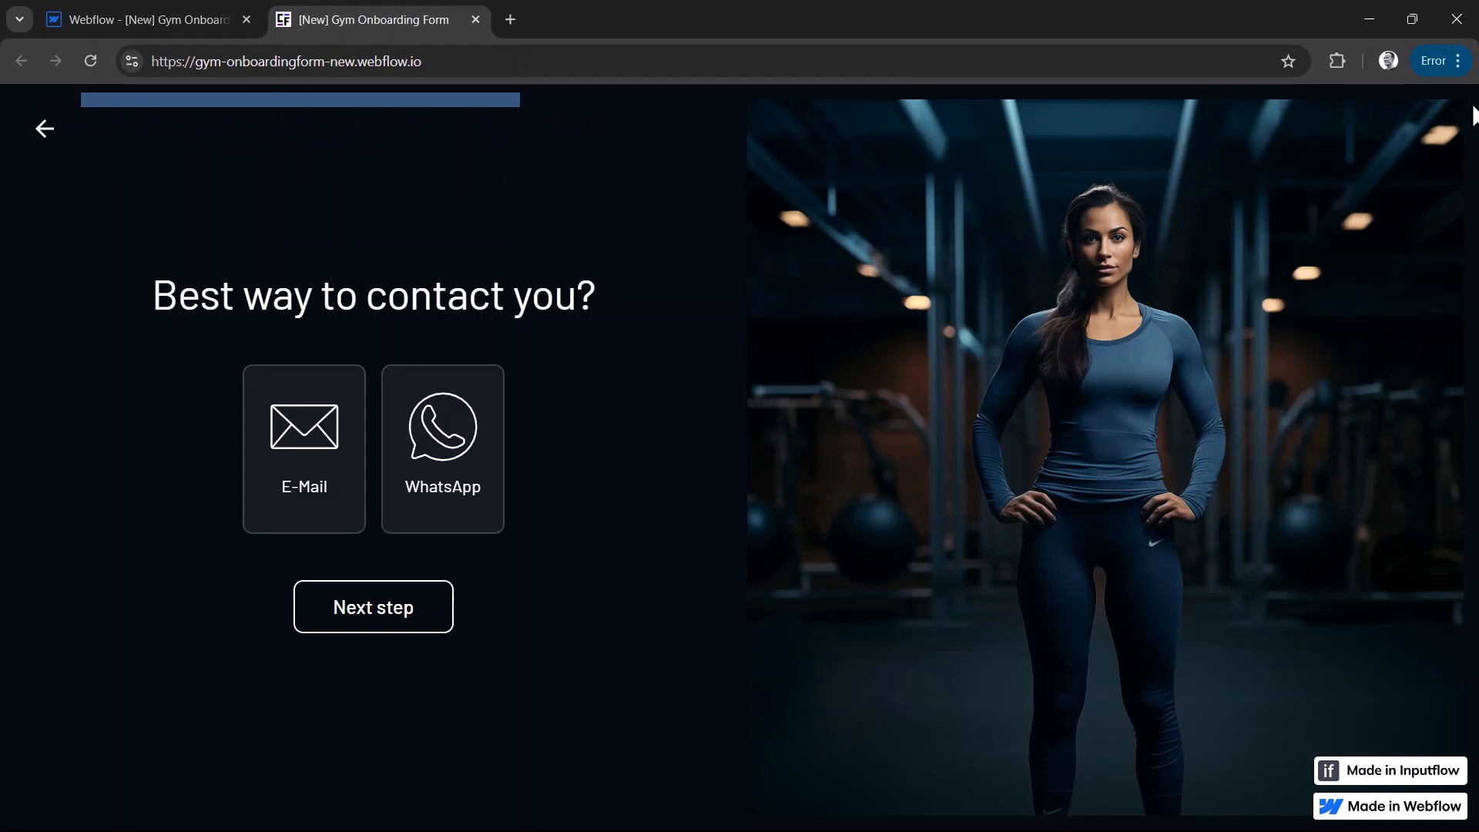
{"action": "left_click", "coordinate": [180, 12]}
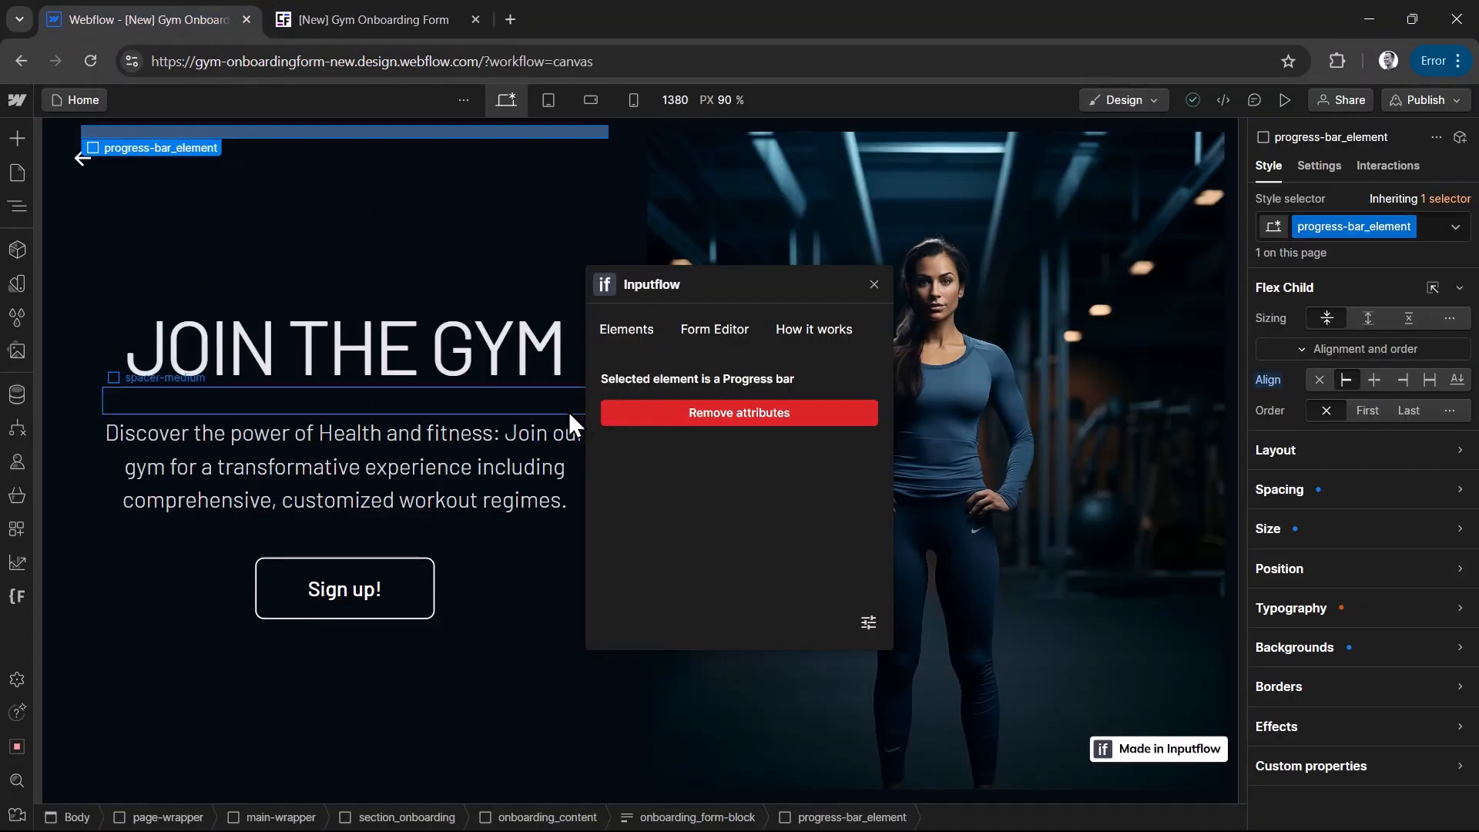
{"action": "left_click", "coordinate": [732, 337]}
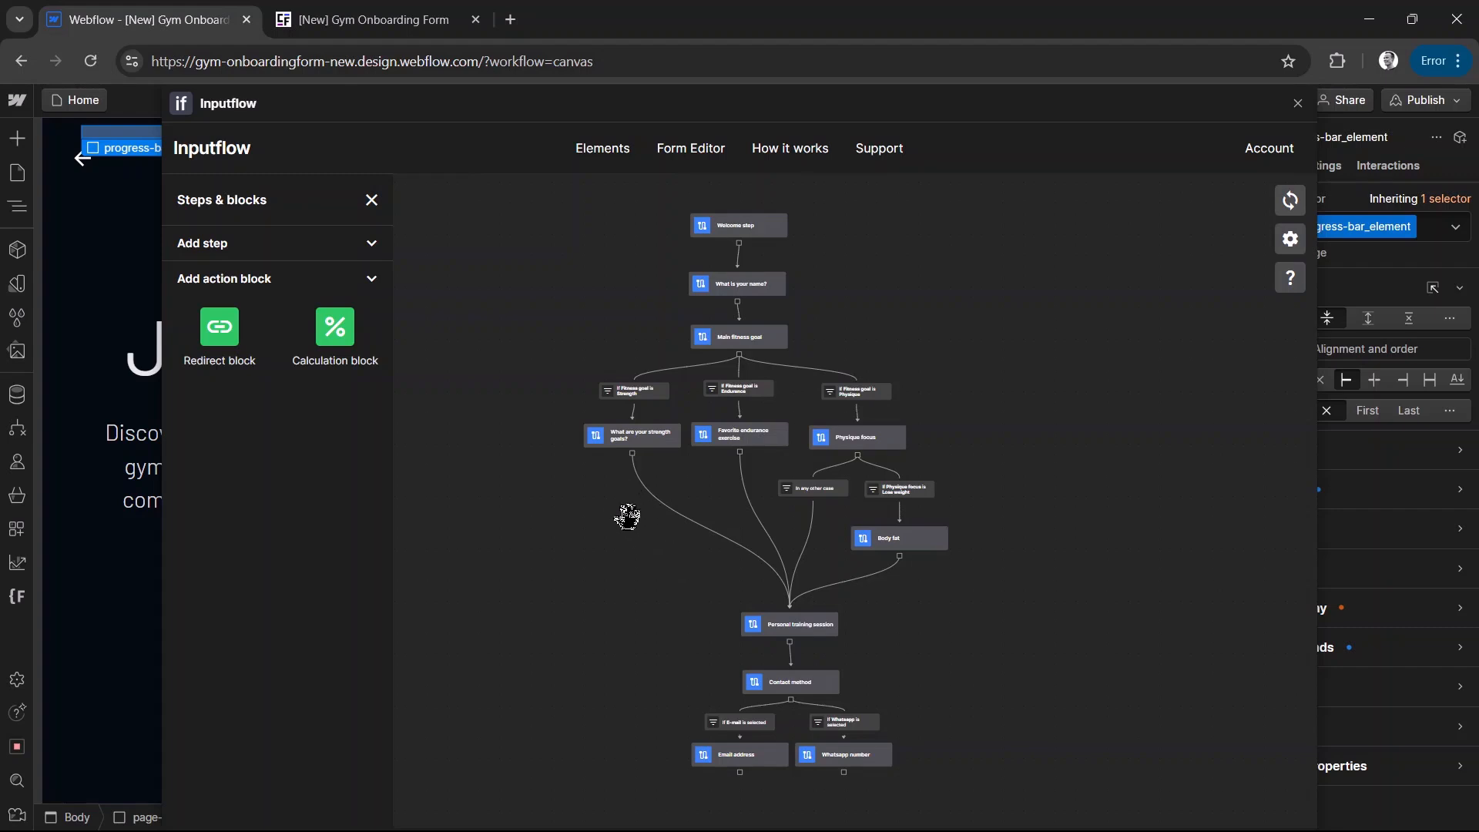
{"action": "left_click", "coordinate": [616, 160]}
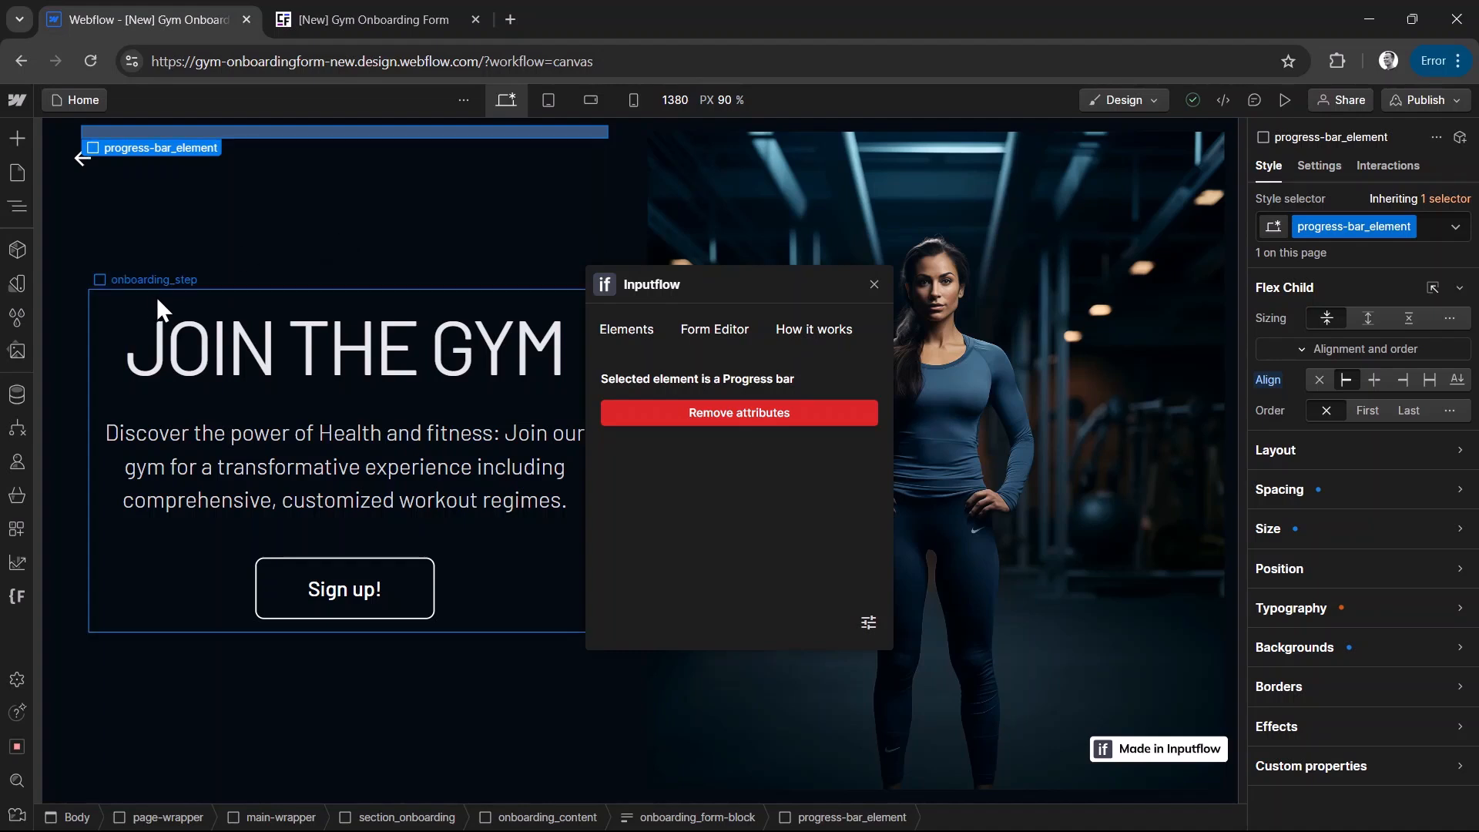
Move progress-bar_element out of onboarding_form-block to be the first child of main-wrapper, directly above section_onboarding.
{"action": "left_click", "coordinate": [20, 205]}
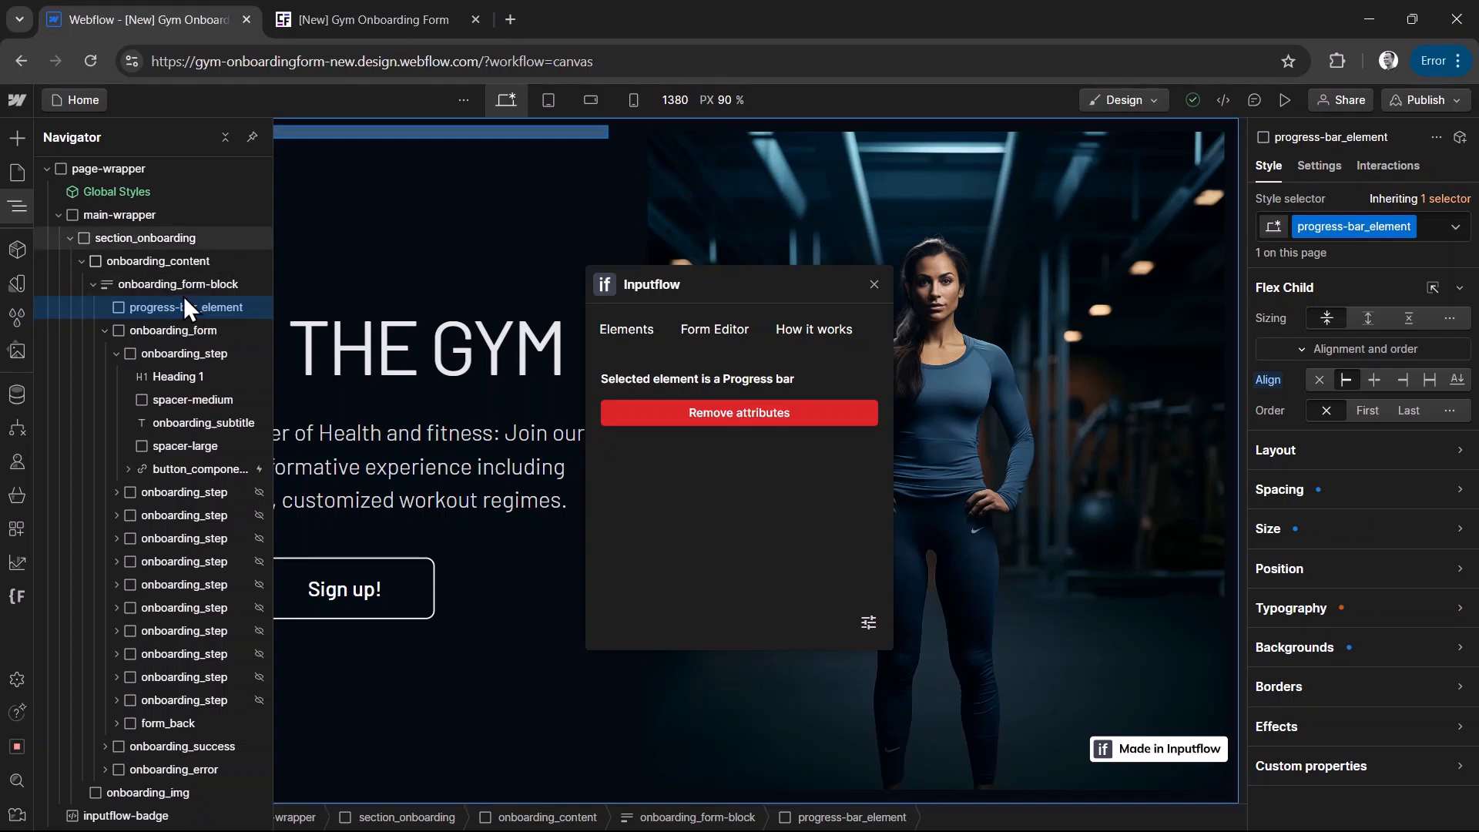
{"action": "left_click_drag", "start_coordinate": [173, 305], "coordinate": [179, 225]}
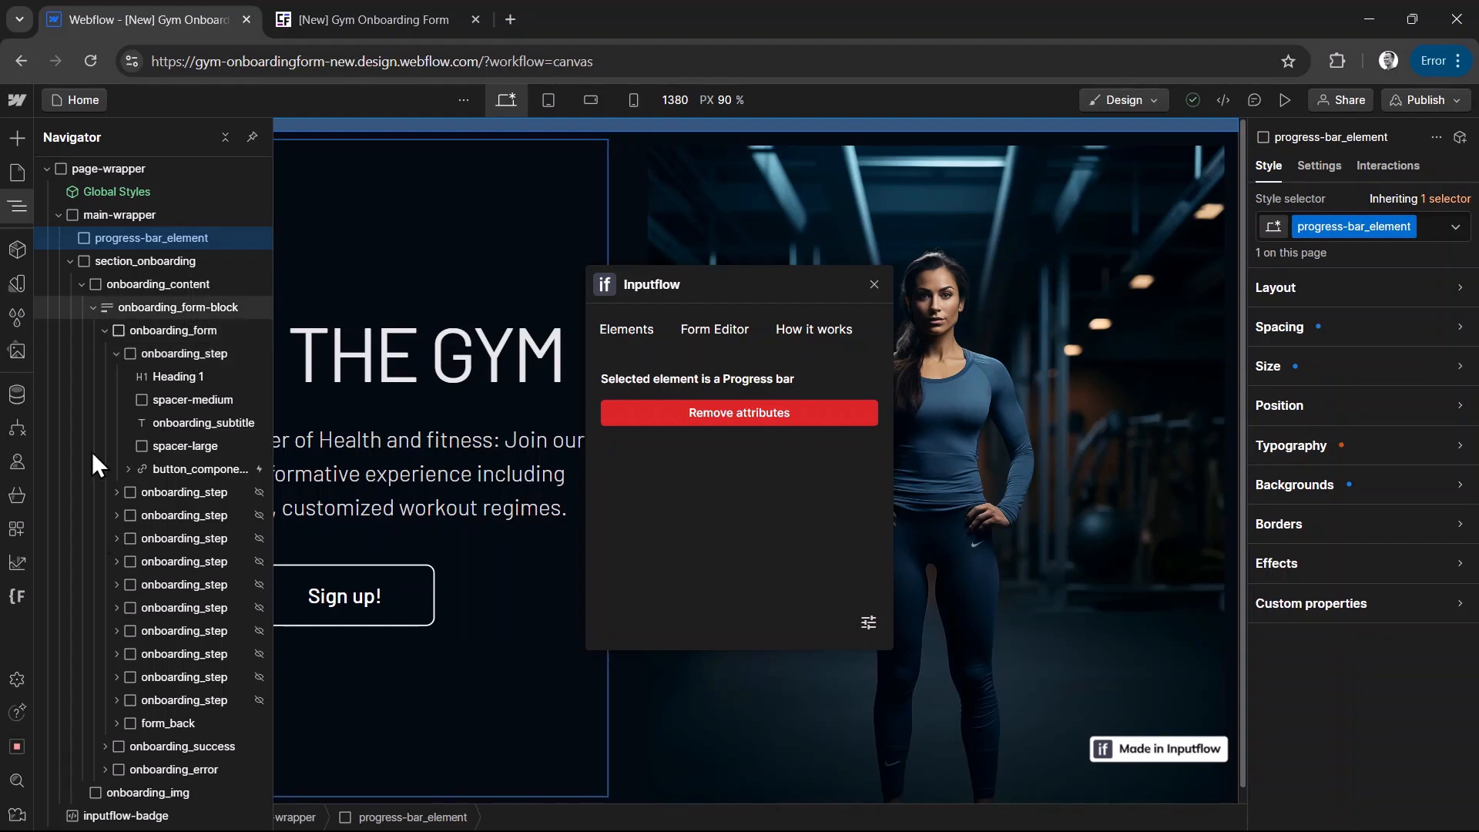
{"action": "left_click", "coordinate": [409, 588]}
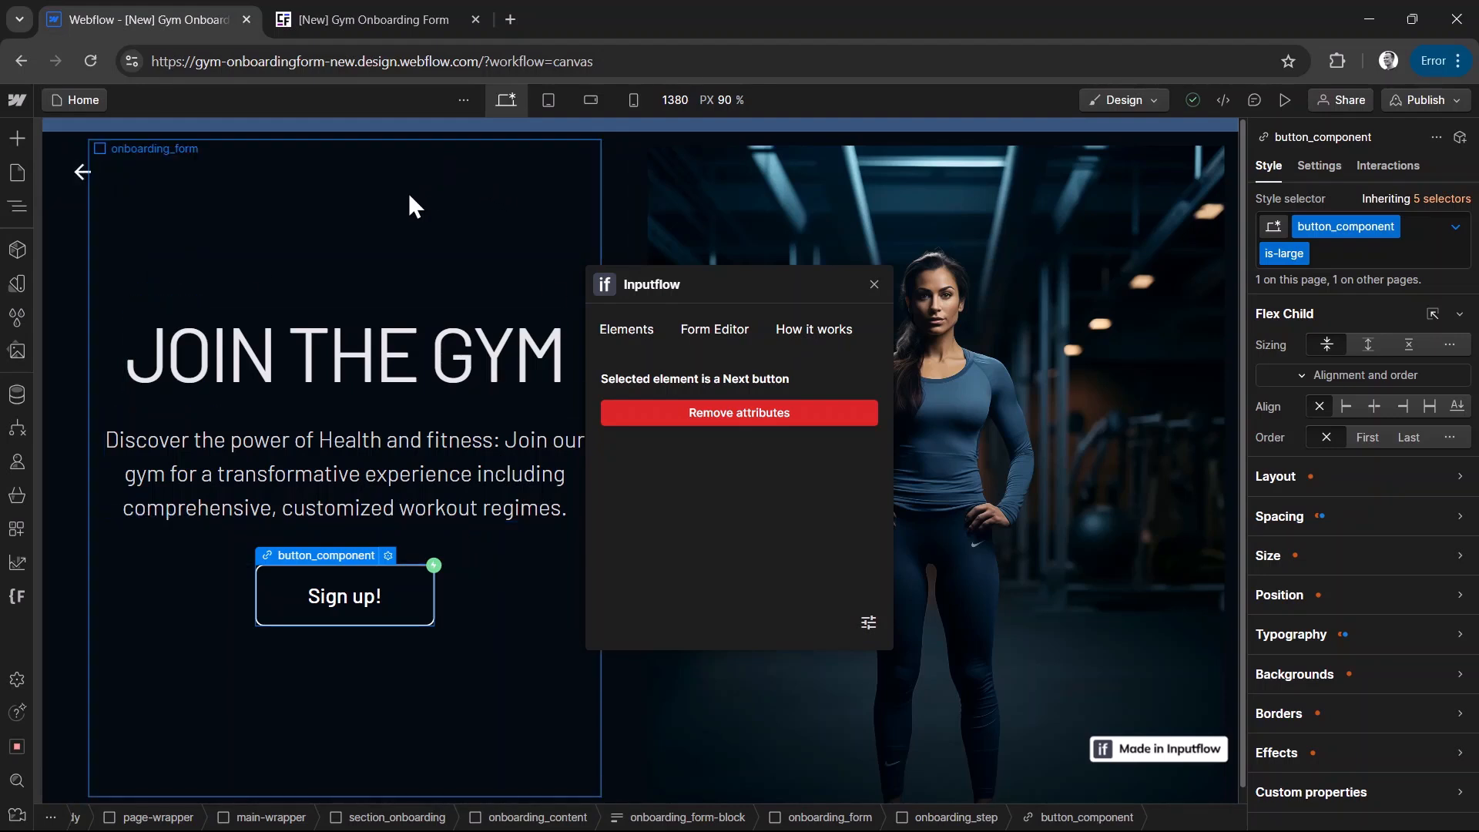
Publish the site to the gym-onboardingform-new.webflow.io staging domain and reload the published form.
{"action": "left_click", "coordinate": [1436, 94]}
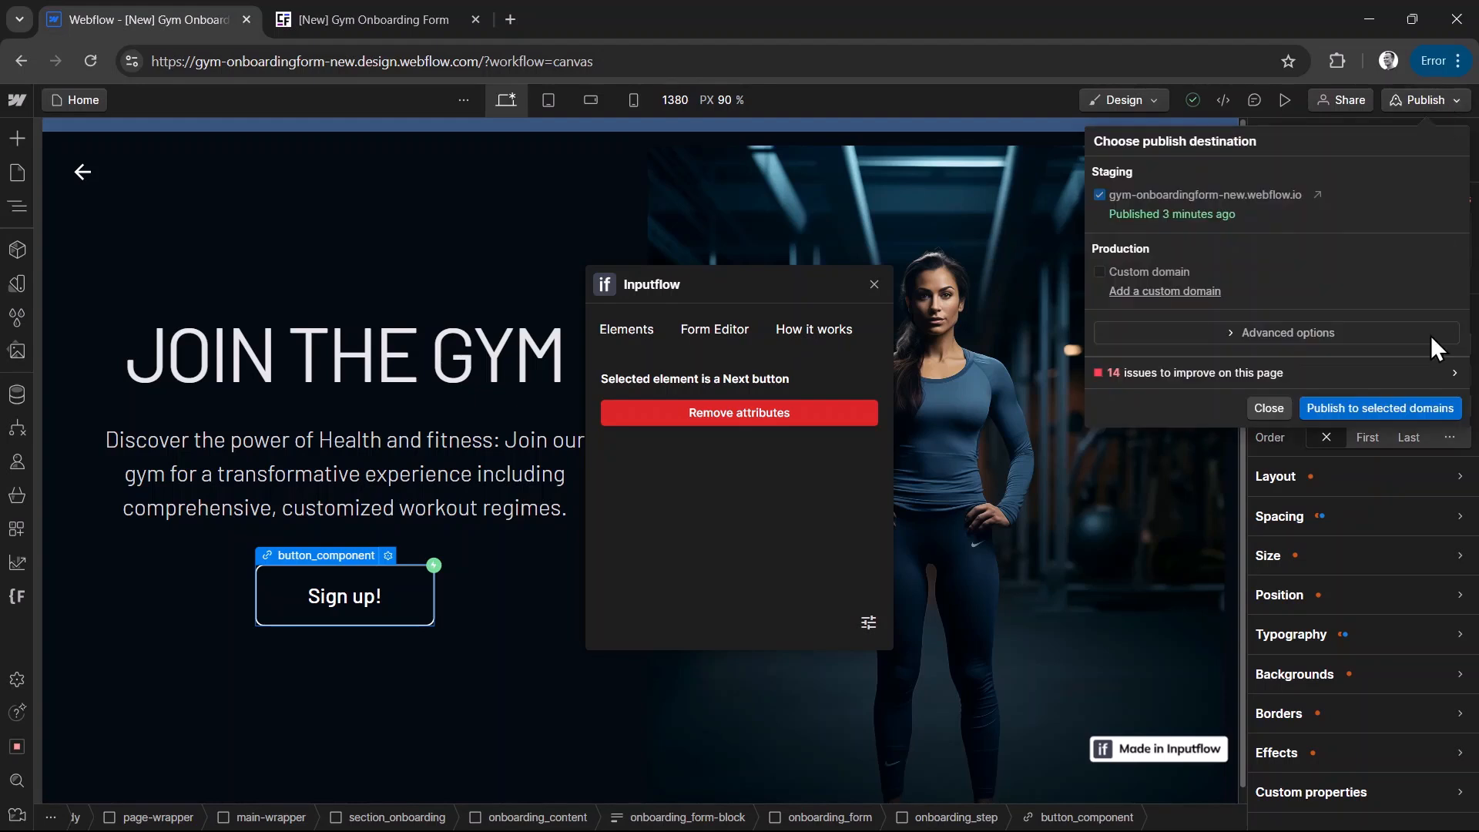
{"action": "left_click", "coordinate": [1368, 406]}
{"action": "left_click", "coordinate": [90, 59]}
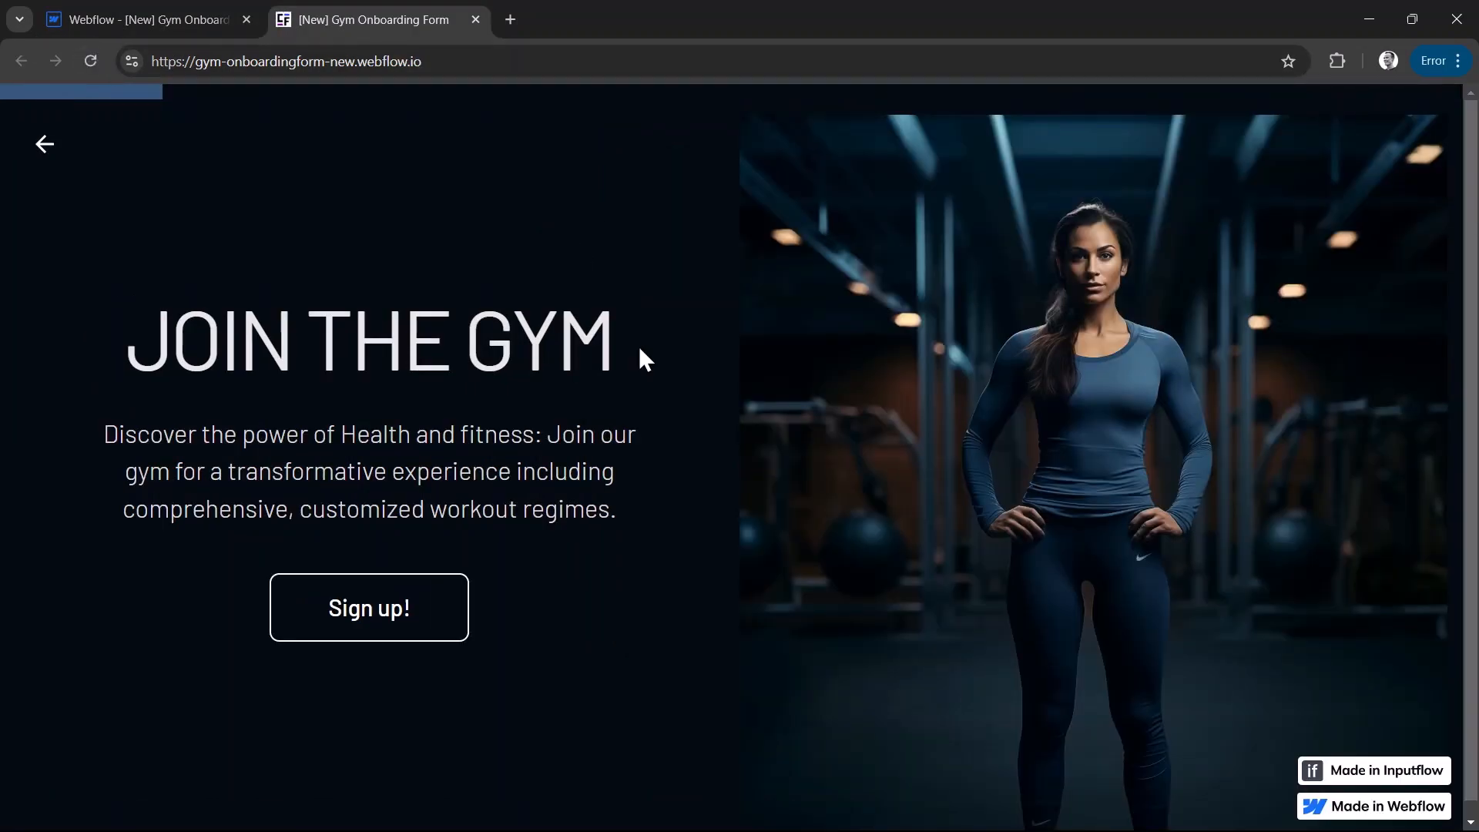
Test the relocated progress bar by signing up with a first and last name and choosing Strength as the main fitness goal.
{"action": "left_click", "coordinate": [349, 607]}
{"action": "left_click", "coordinate": [327, 421]}
{"action": "type", "text": "sad"}
{"action": "left_click", "coordinate": [304, 512]}
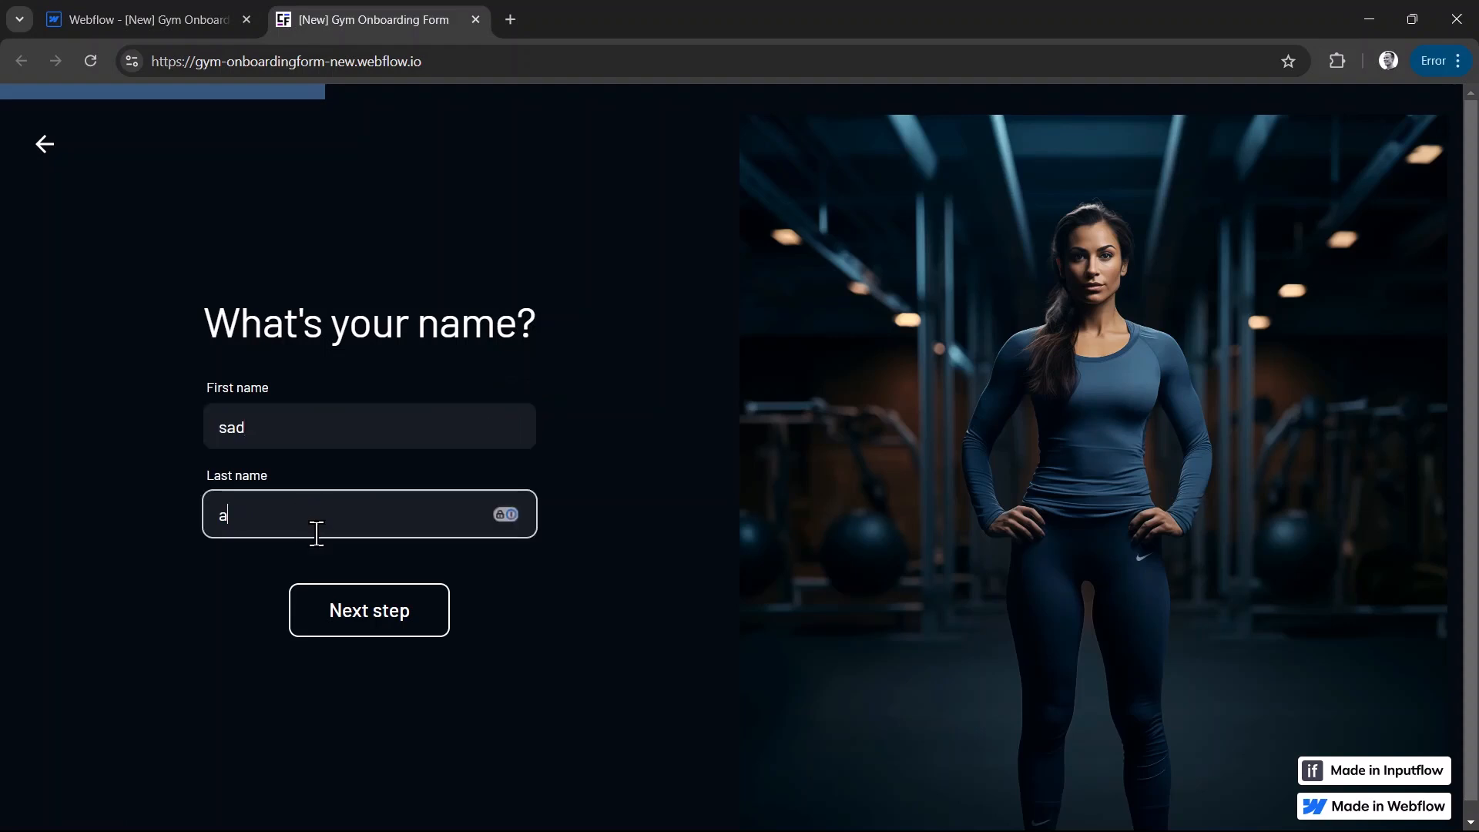
{"action": "type", "text": "asd"}
{"action": "left_click", "coordinate": [363, 615]}
{"action": "left_click", "coordinate": [370, 561]}
{"action": "left_click", "coordinate": [370, 633]}
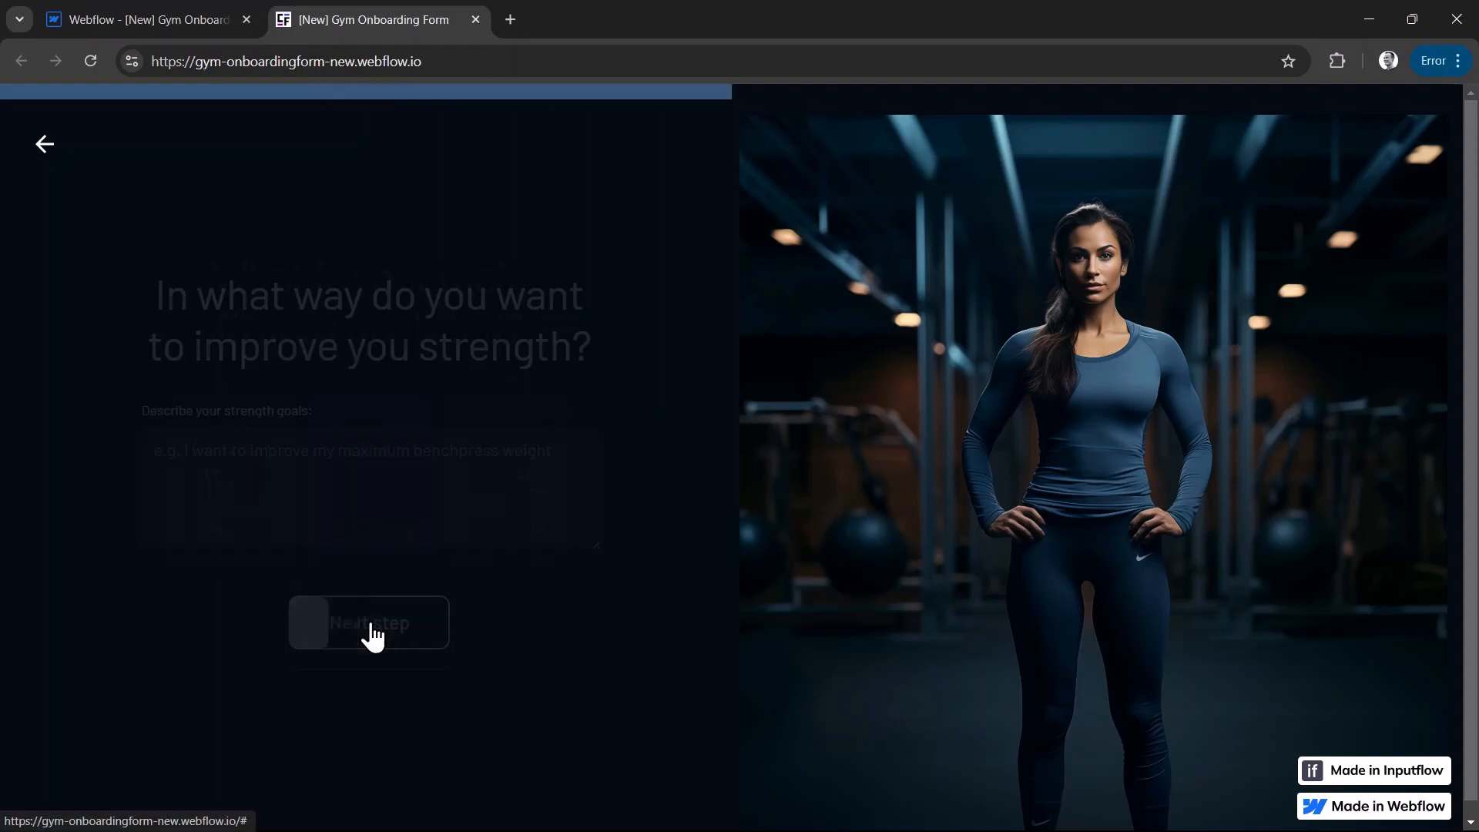
Leave the strength description empty and decline the free personal training session with No.
{"action": "left_click", "coordinate": [395, 634]}
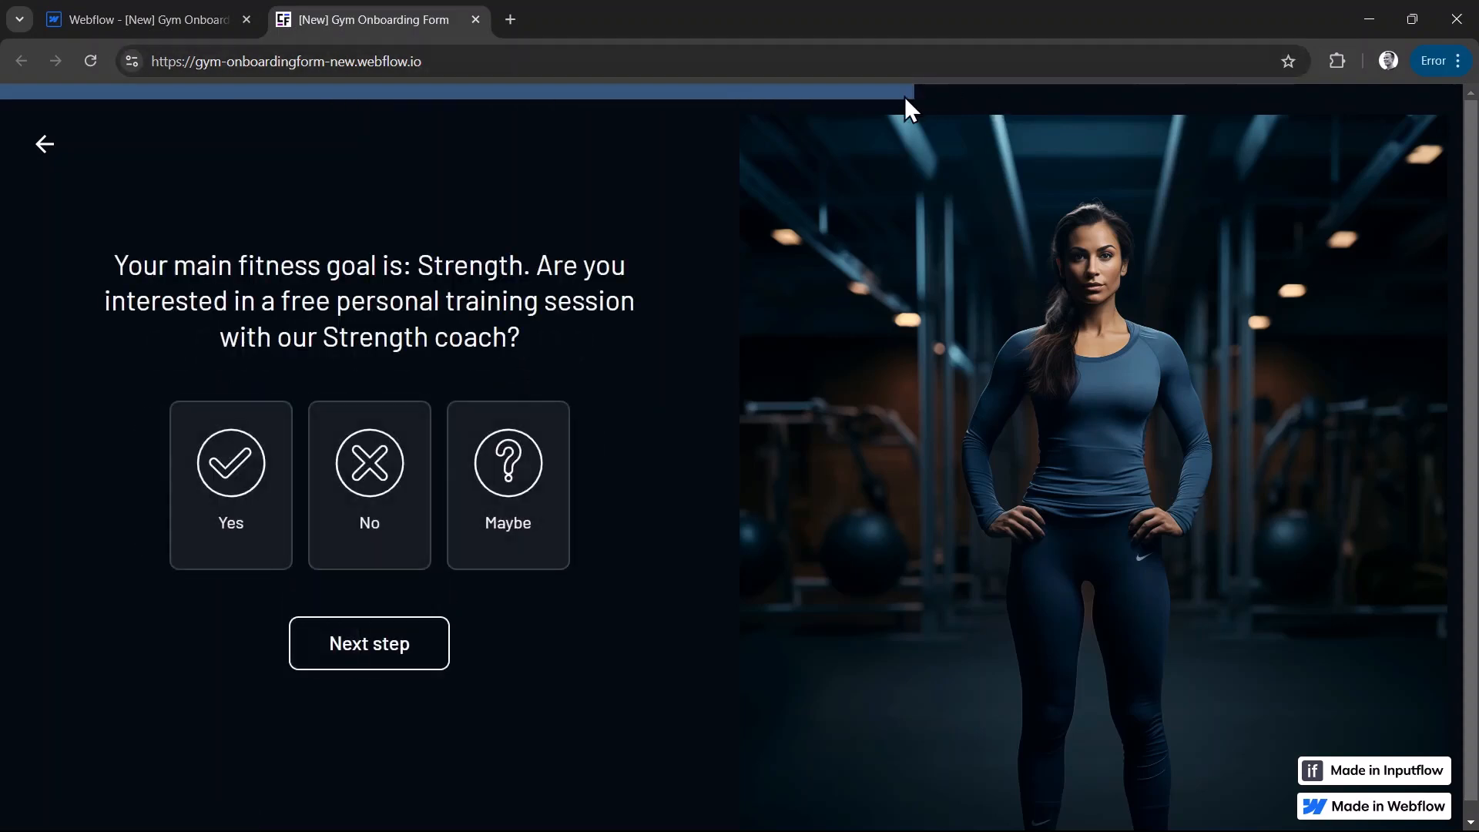
{"action": "left_click", "coordinate": [406, 521]}
{"action": "left_click", "coordinate": [396, 633]}
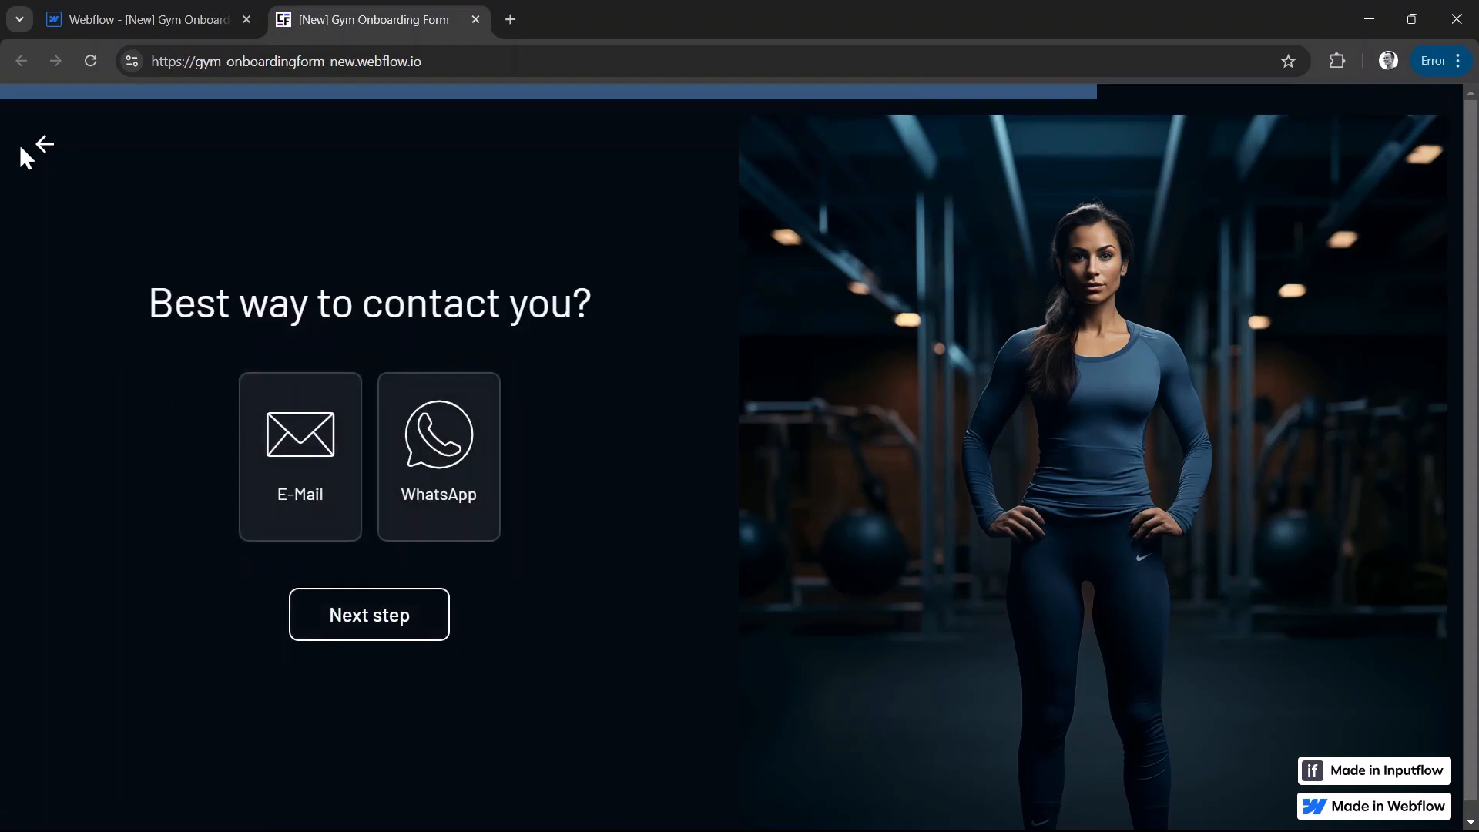
Go back two steps in the published form and forward one to check how the progress bar responds.
{"action": "left_click", "coordinate": [43, 147]}
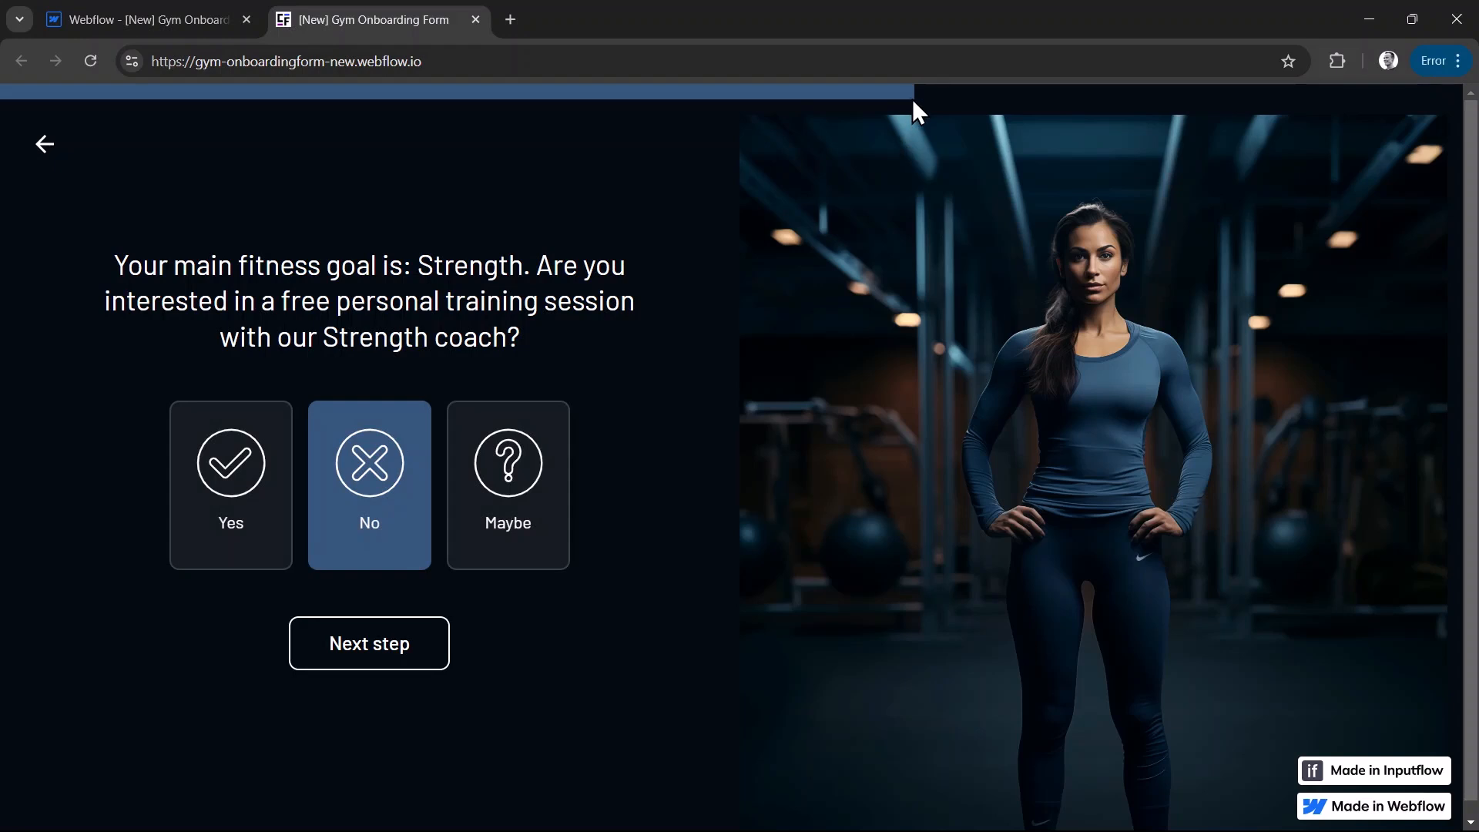
{"action": "left_click", "coordinate": [43, 145]}
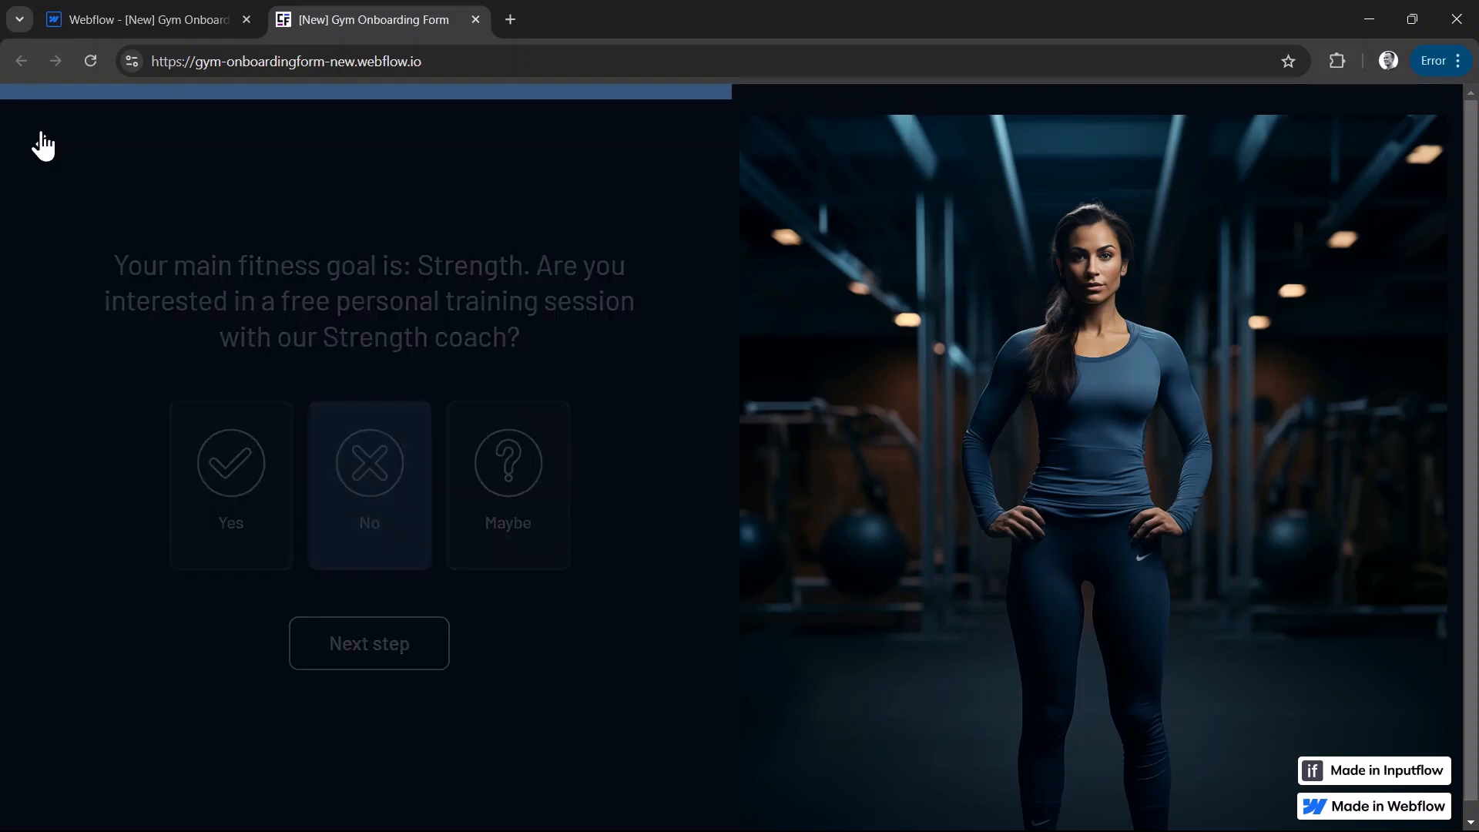
{"action": "left_click", "coordinate": [398, 625]}
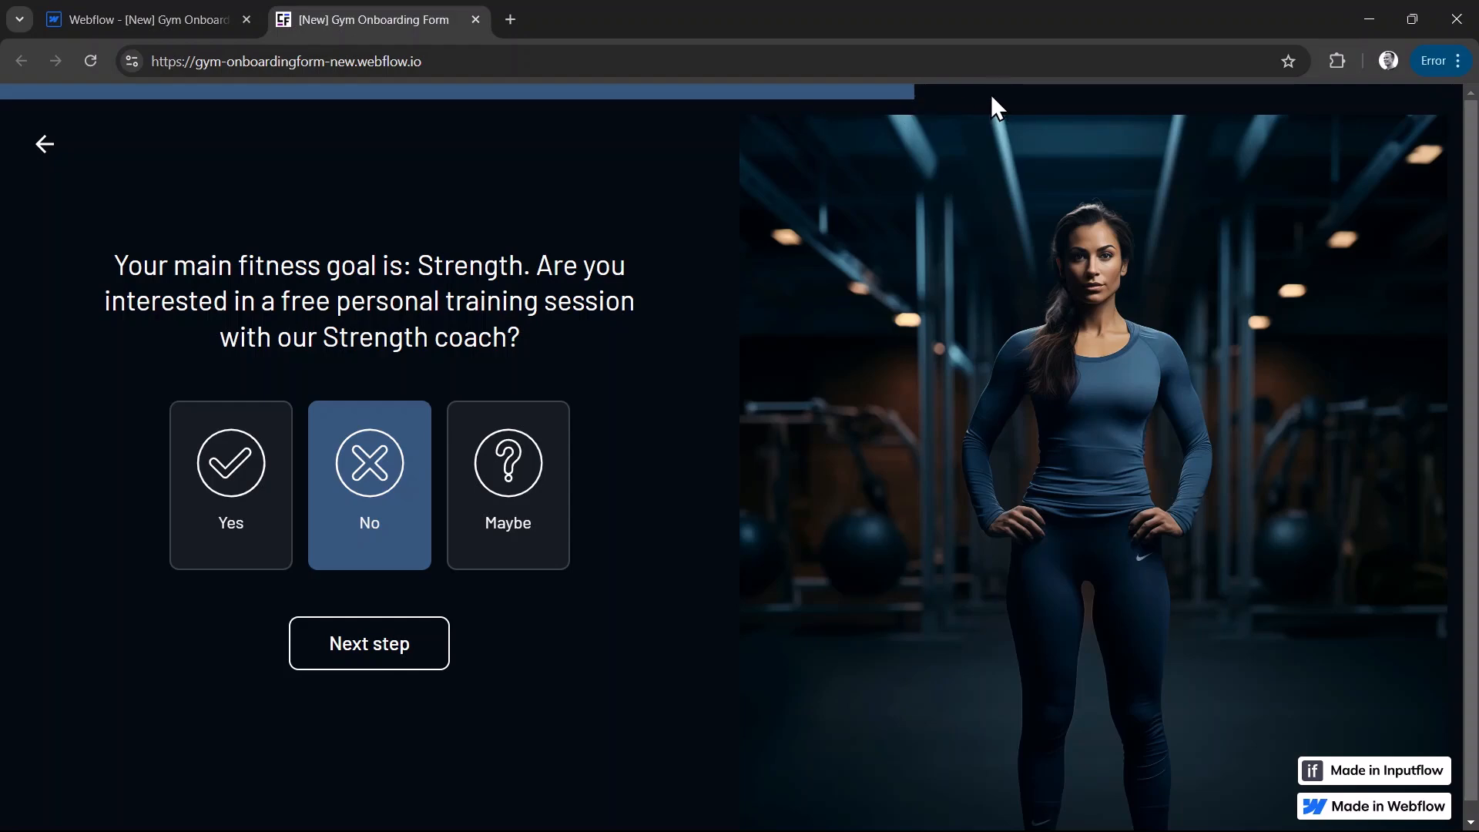
Switch back to Webflow and add a Width transition with a 350 ms duration to progress-bar_element.
{"action": "left_click", "coordinate": [200, 28]}
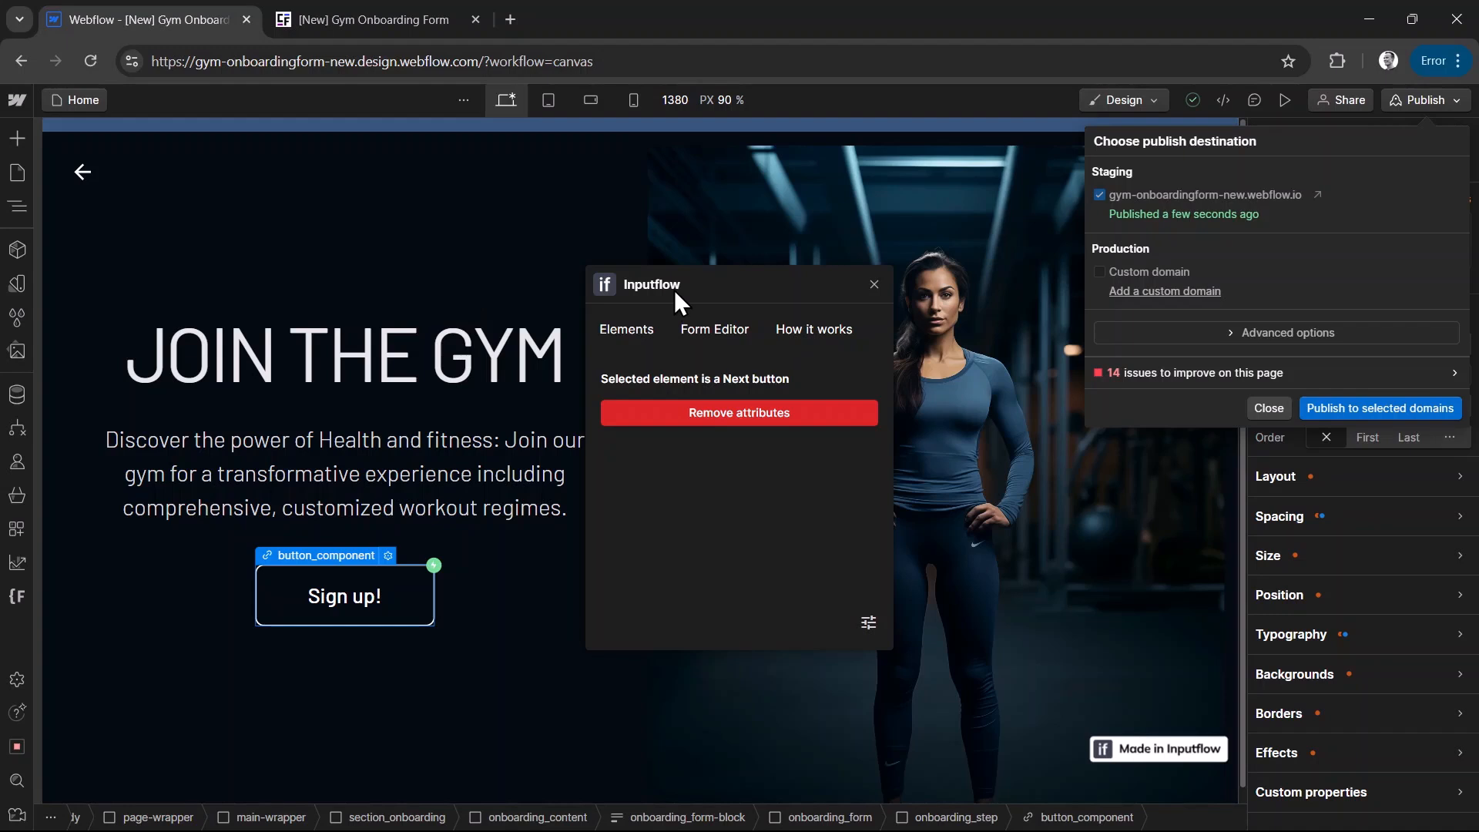
{"action": "left_click", "coordinate": [399, 126]}
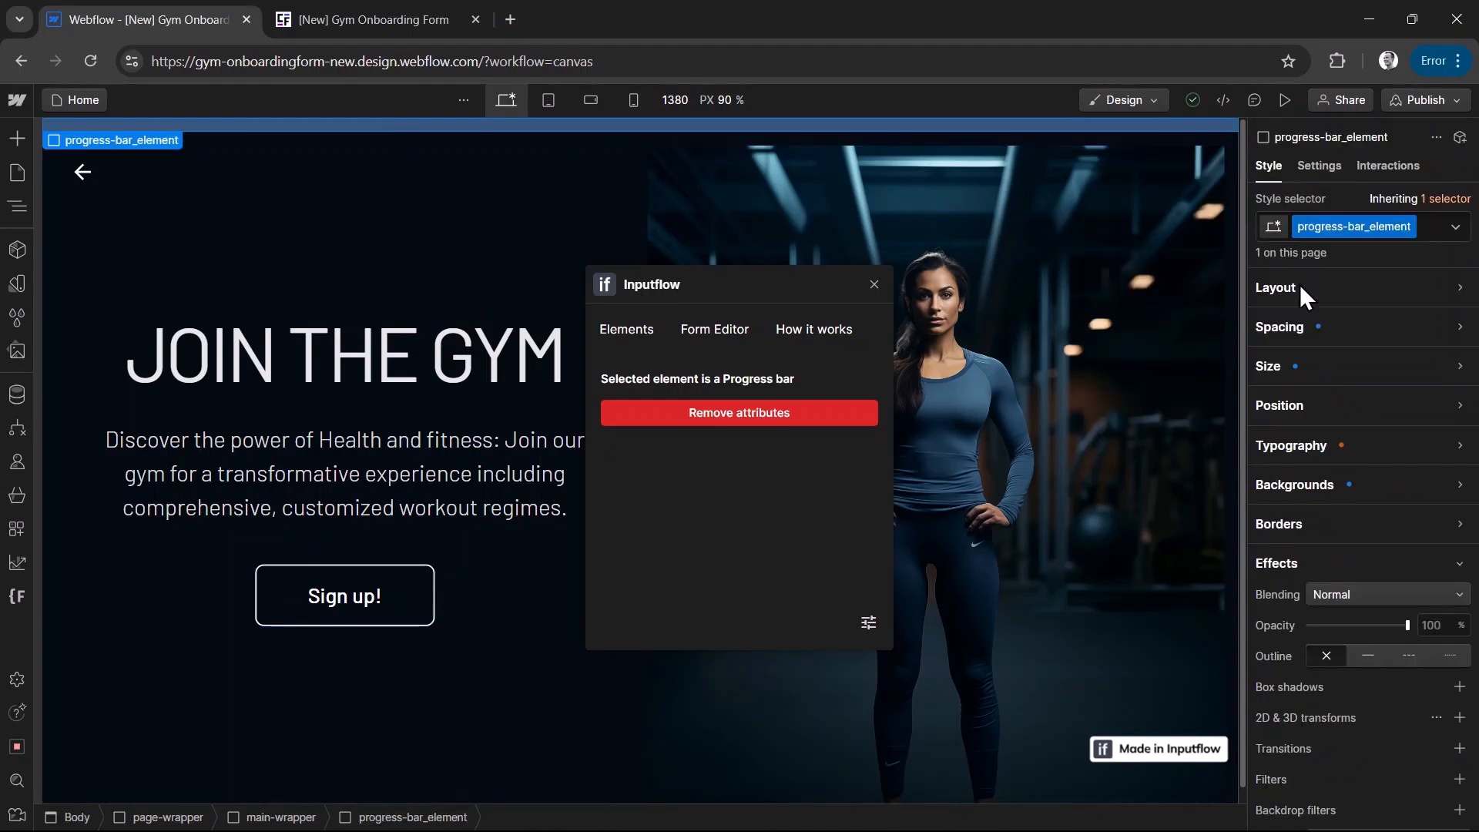
{"action": "scroll", "coordinate": [1297, 437], "scroll_direction": "down", "scroll_amount": 2}
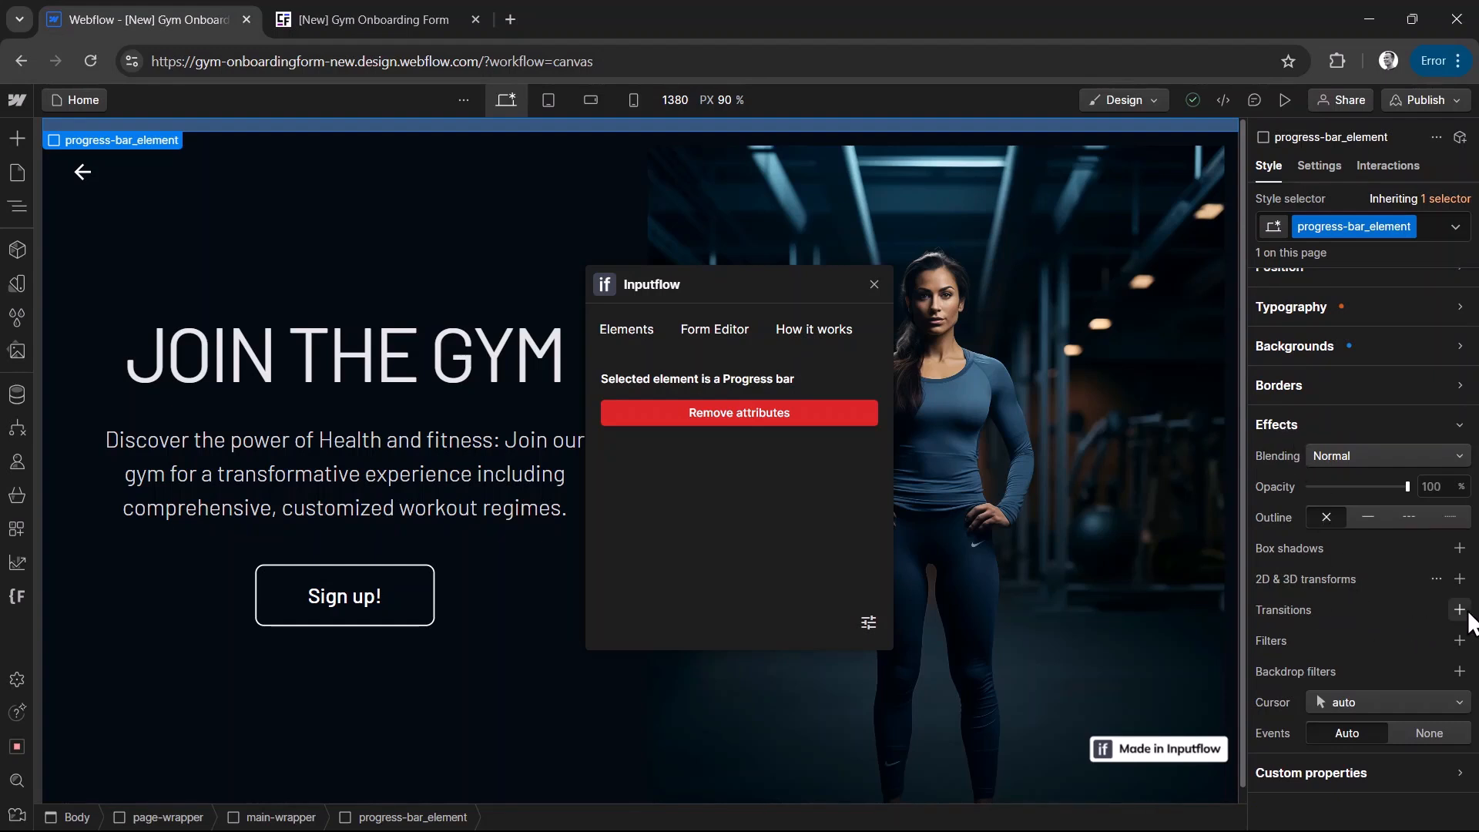
{"action": "left_click", "coordinate": [1460, 609]}
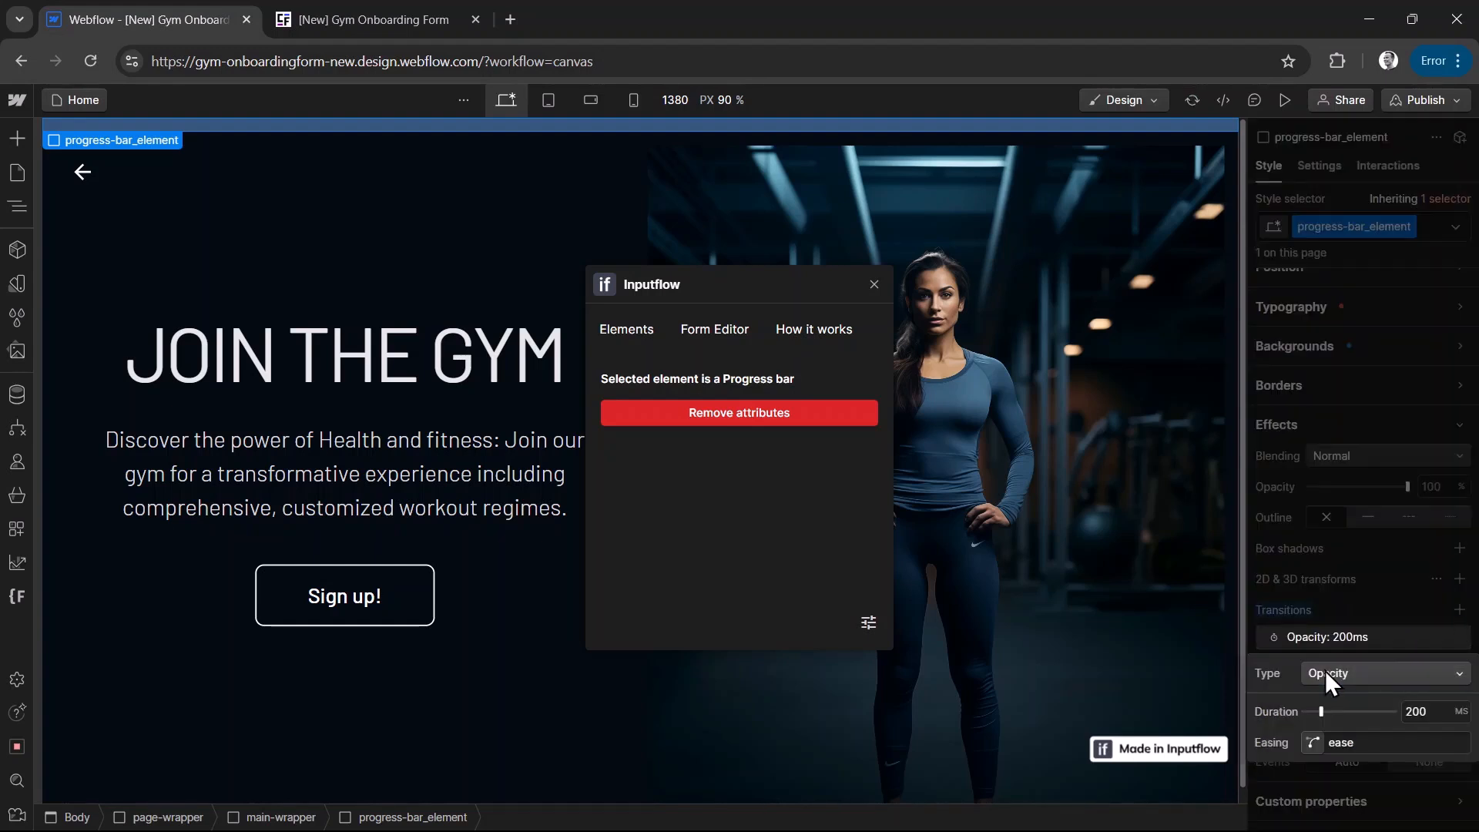
{"action": "left_click", "coordinate": [1325, 671]}
{"action": "left_click", "coordinate": [1361, 419]}
{"action": "left_click", "coordinate": [1440, 710]}
{"action": "type", "text": "350"}
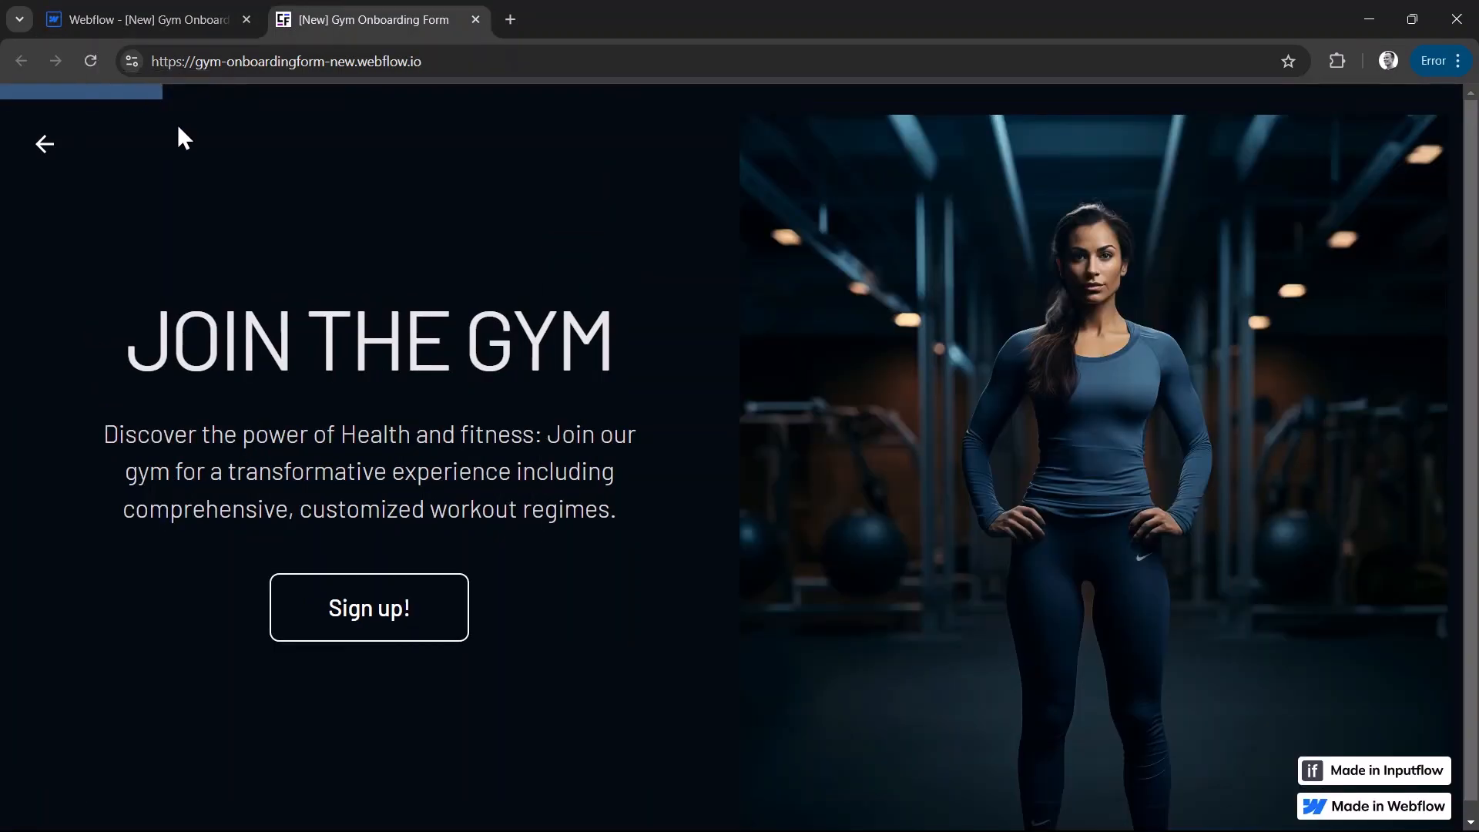
Test the bar's transition on the published form: enter a first and last name, choose Strength, and skip the strength description.
{"action": "left_click", "coordinate": [330, 604]}
{"action": "left_click", "coordinate": [341, 445]}
{"action": "type", "text": "asf"}
{"action": "left_click", "coordinate": [324, 506]}
{"action": "type", "text": "asf"}
{"action": "left_click", "coordinate": [375, 612]}
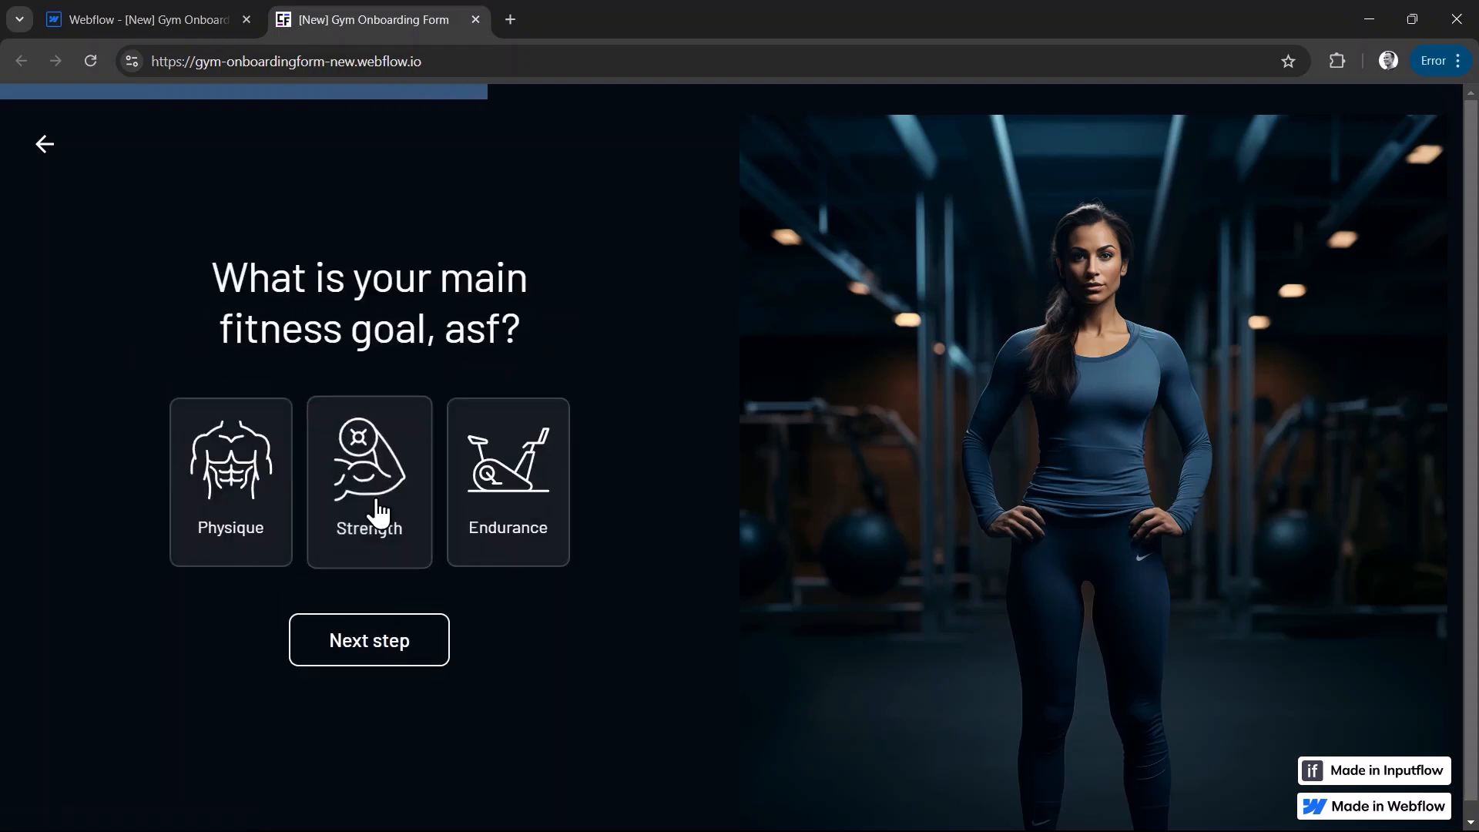
{"action": "left_click", "coordinate": [379, 503]}
{"action": "left_click", "coordinate": [389, 640]}
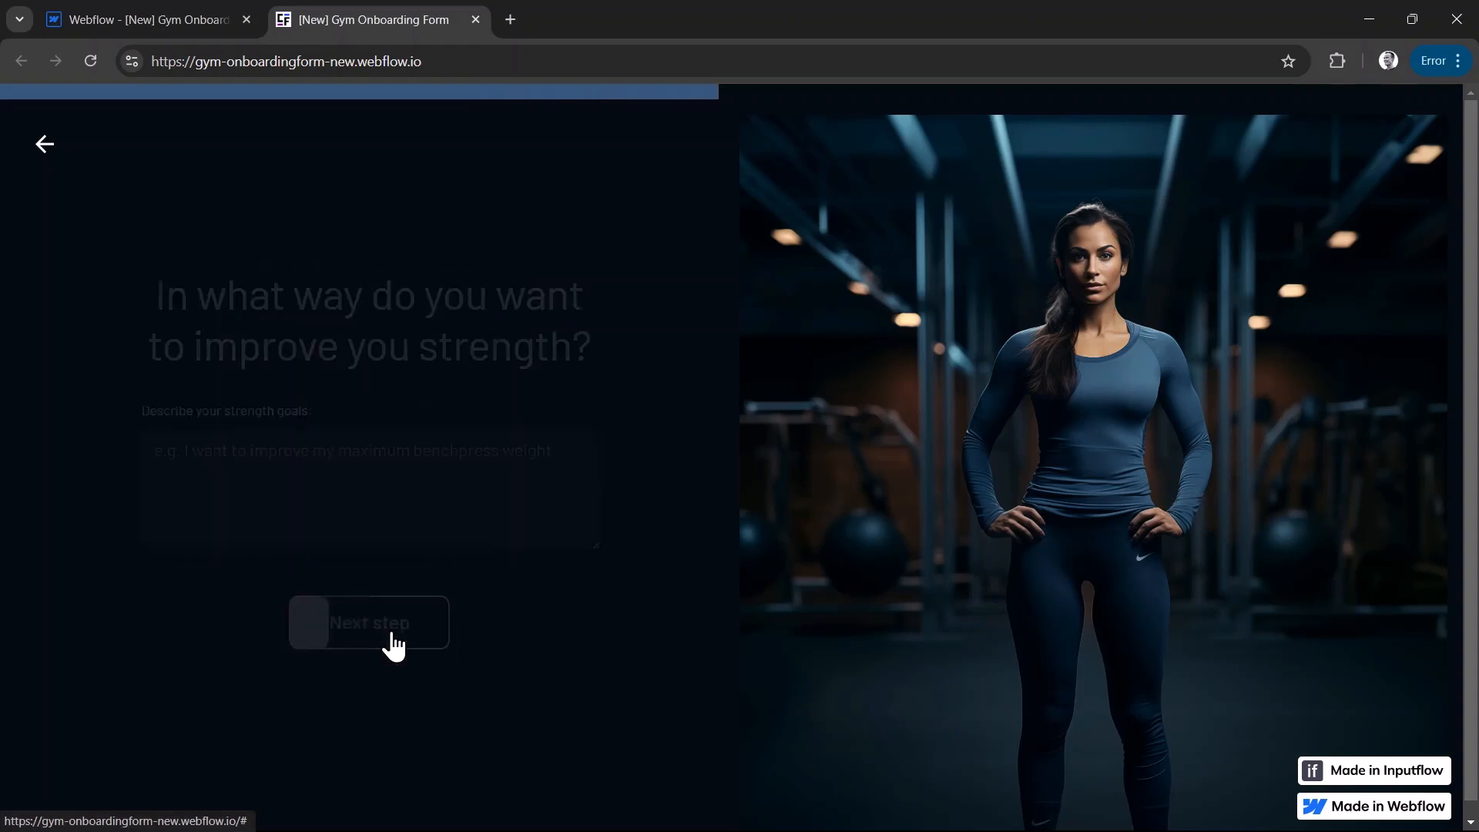
{"action": "left_click", "coordinate": [393, 646]}
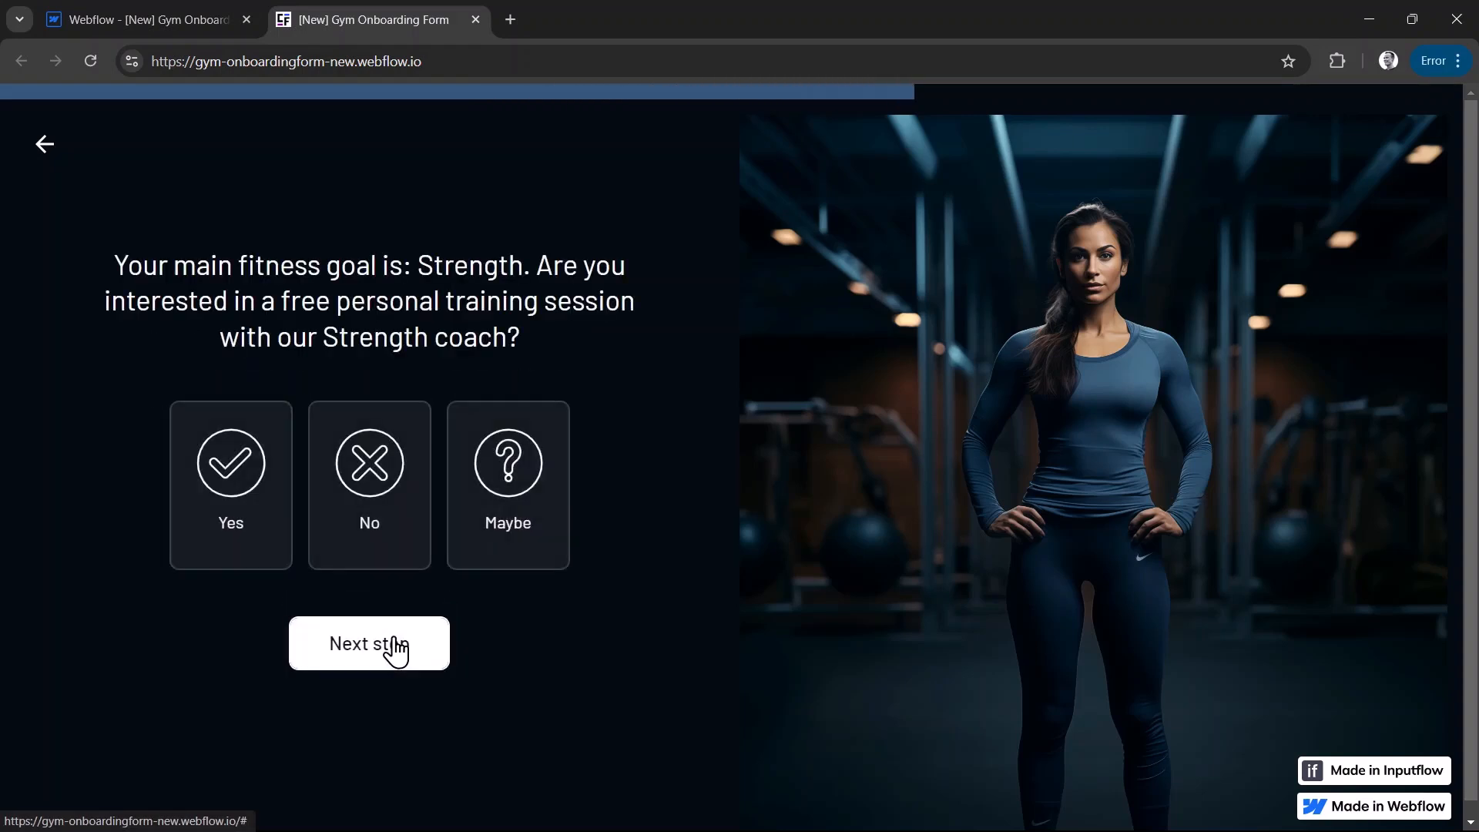
Return to Webflow, close the publish dialog, and wrap progress-bar_element in a new div block.
{"action": "left_click", "coordinate": [181, 3]}
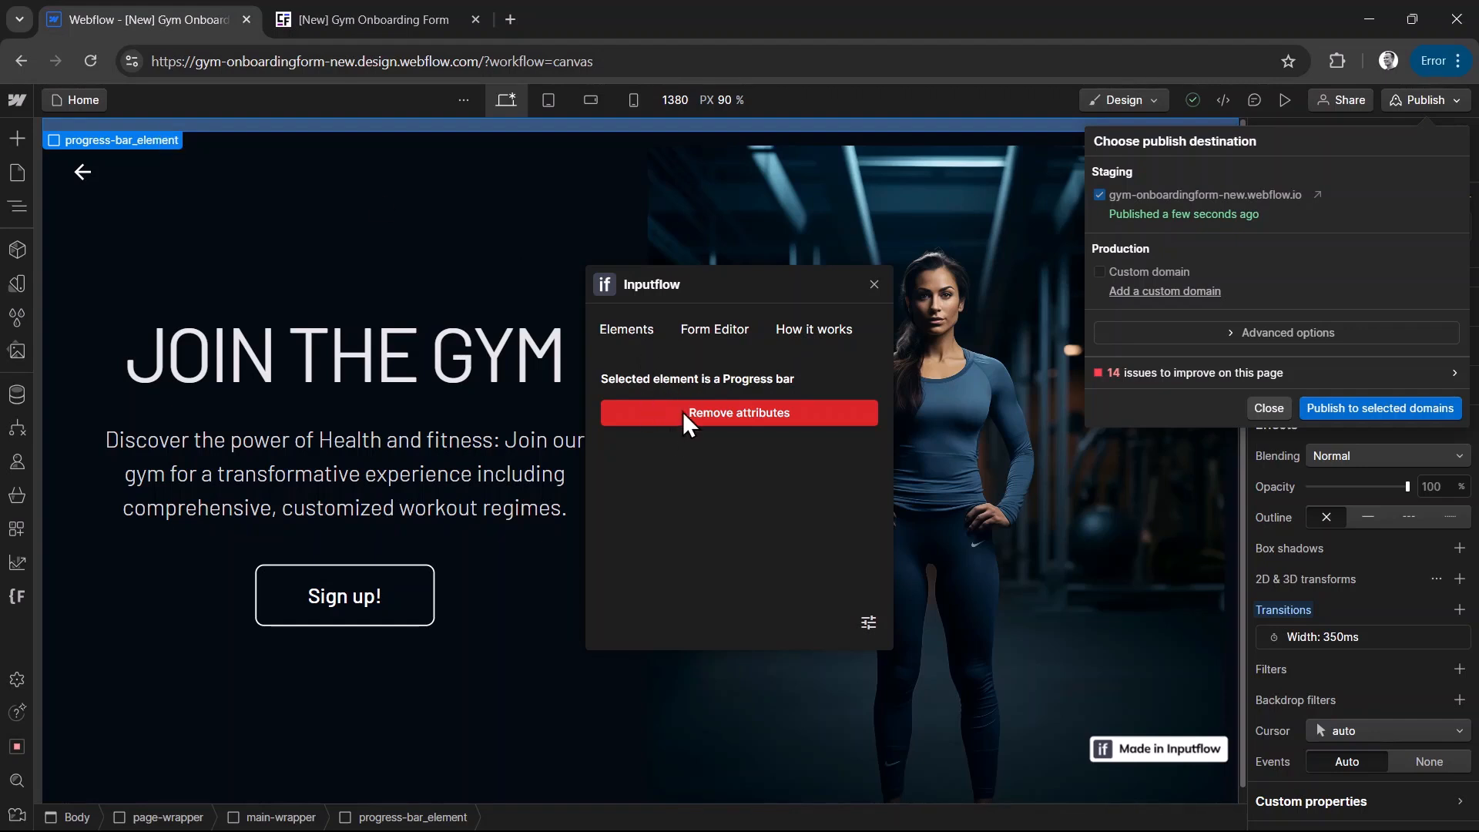
{"action": "left_click", "coordinate": [1269, 409]}
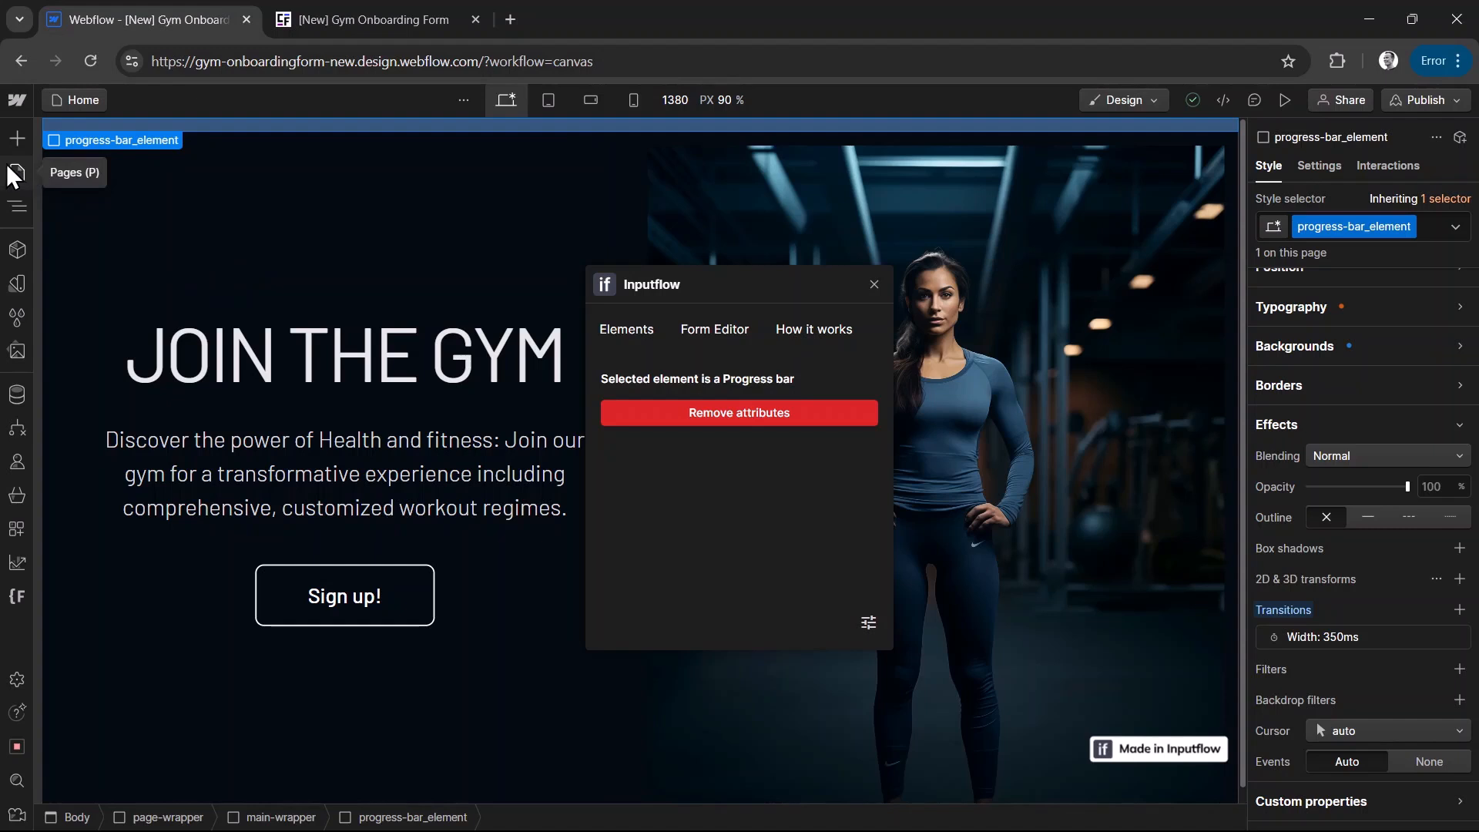
{"action": "left_click", "coordinate": [23, 205]}
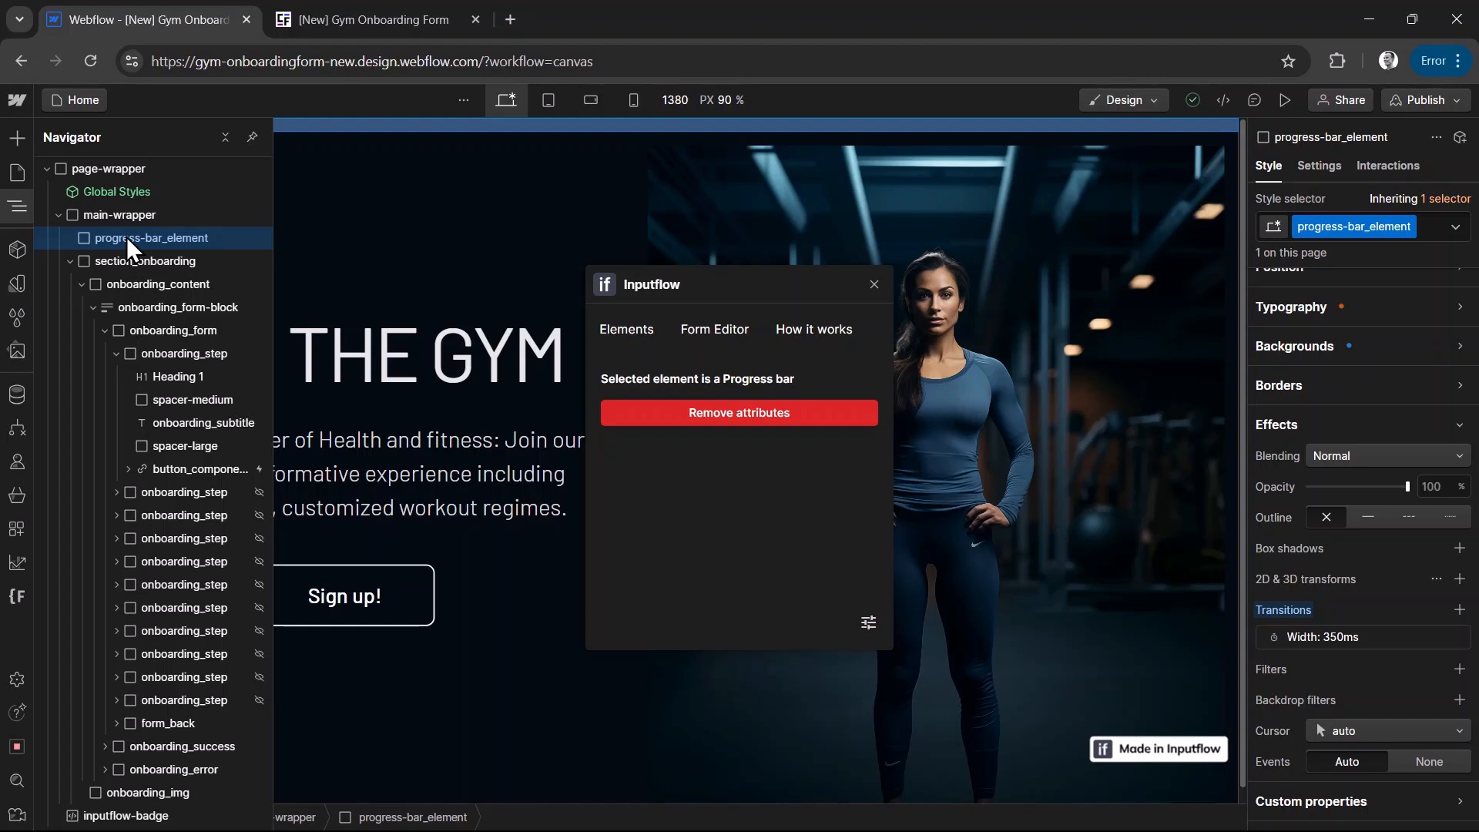
{"action": "key", "text": "ctrl+alt+g"}
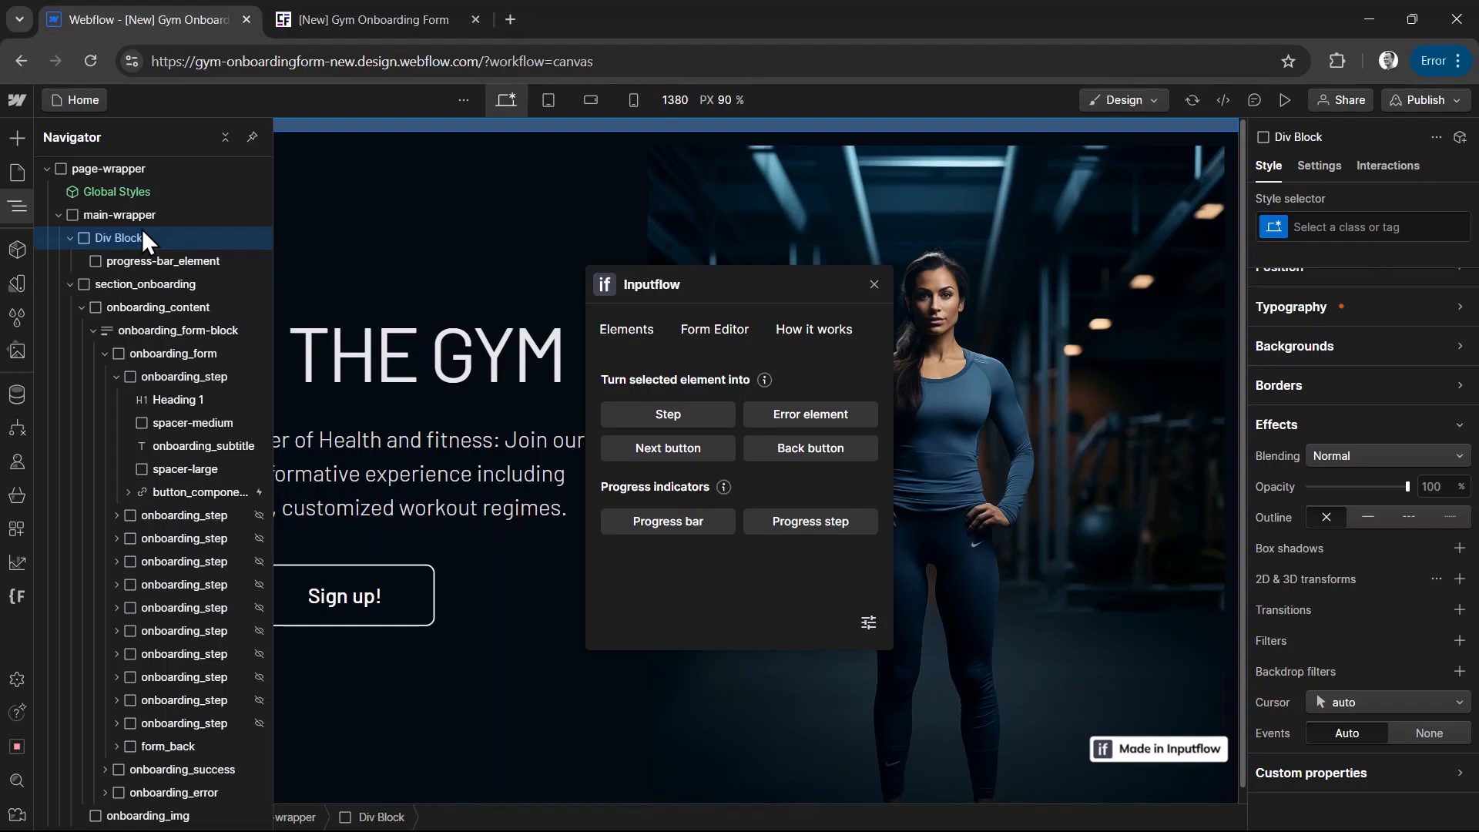
Give the new div block around the progress bar the class progress-bar_wrap.
{"action": "left_click", "coordinate": [1387, 231]}
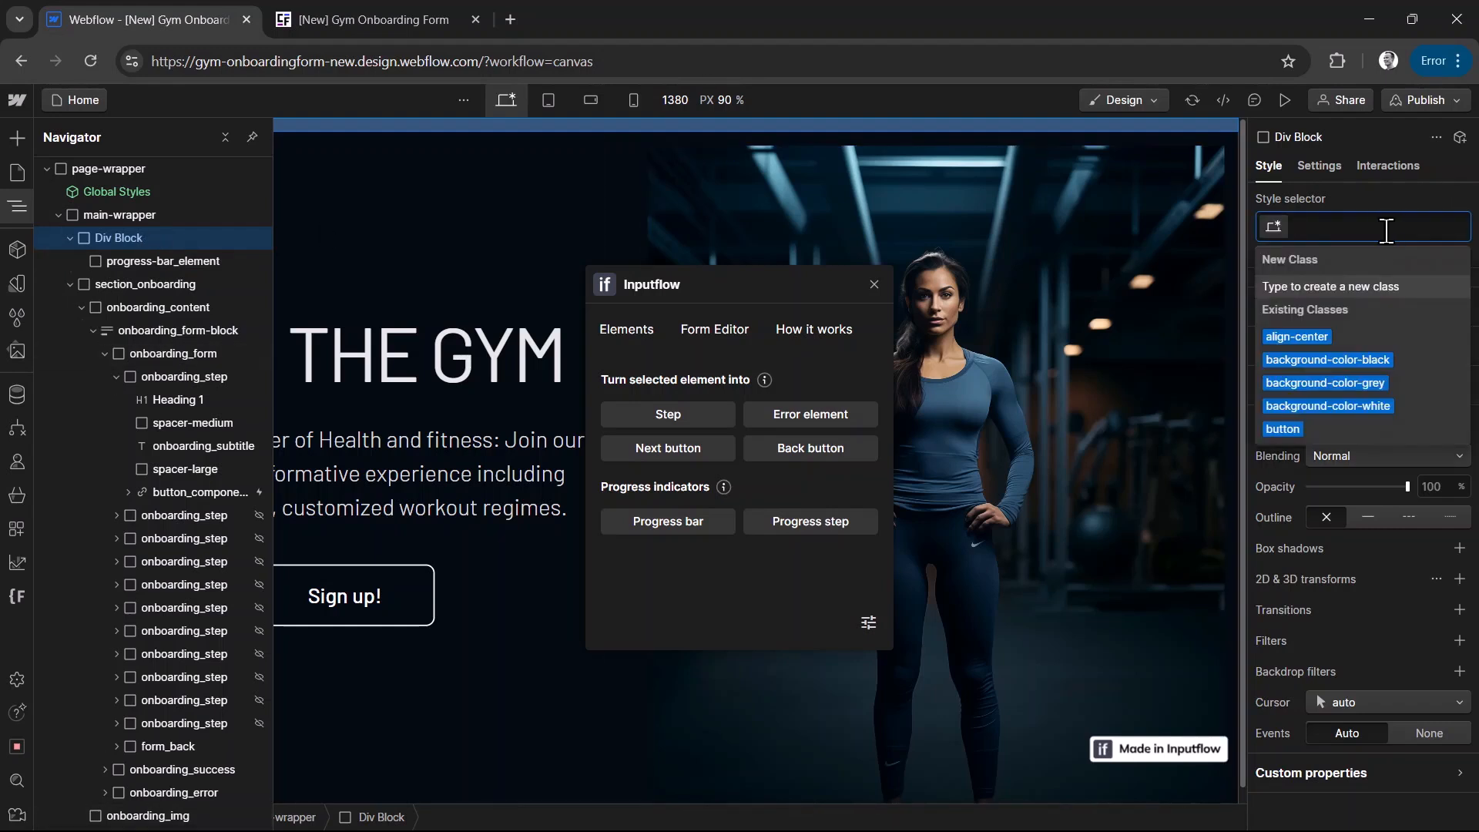
{"action": "type", "text": "progress-bar_"}
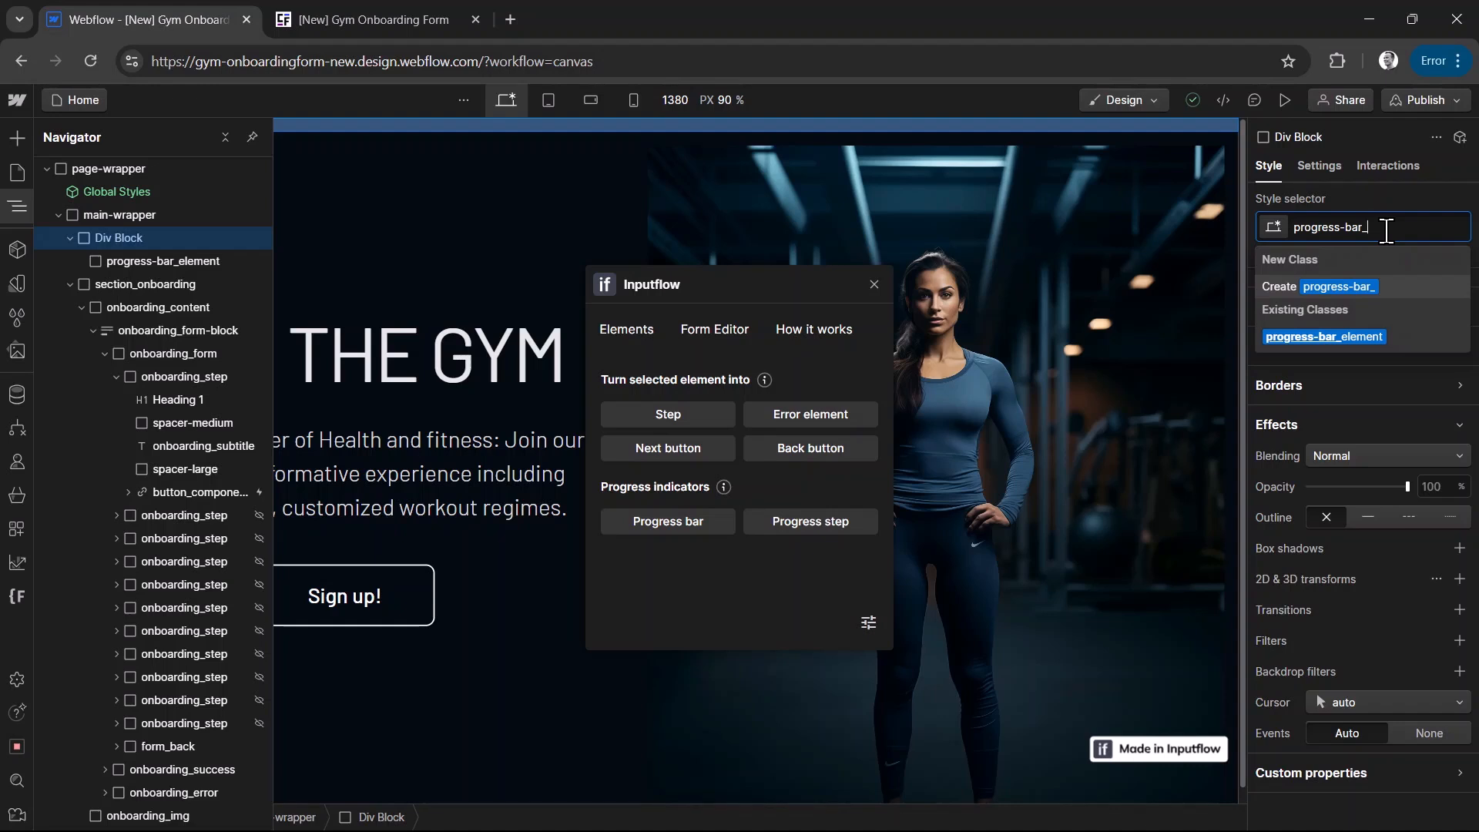
{"action": "type", "text": "wrapp"}
{"action": "key", "text": "BackSpace"}
{"action": "key", "text": "Return"}
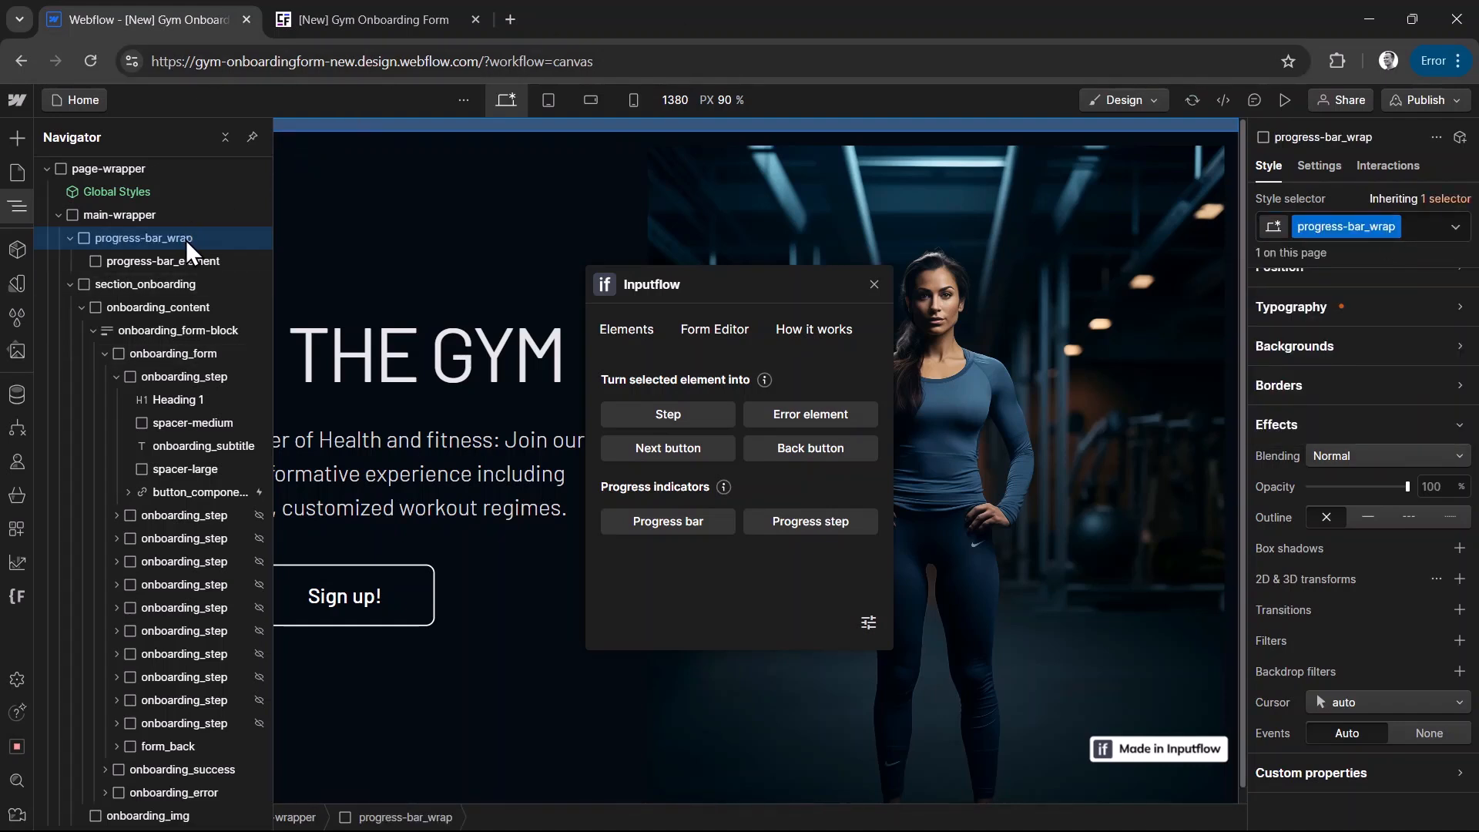
Set the width of progress-bar_wrap to 100%.
{"action": "scroll", "coordinate": [1333, 416], "scroll_direction": "up", "scroll_amount": 2}
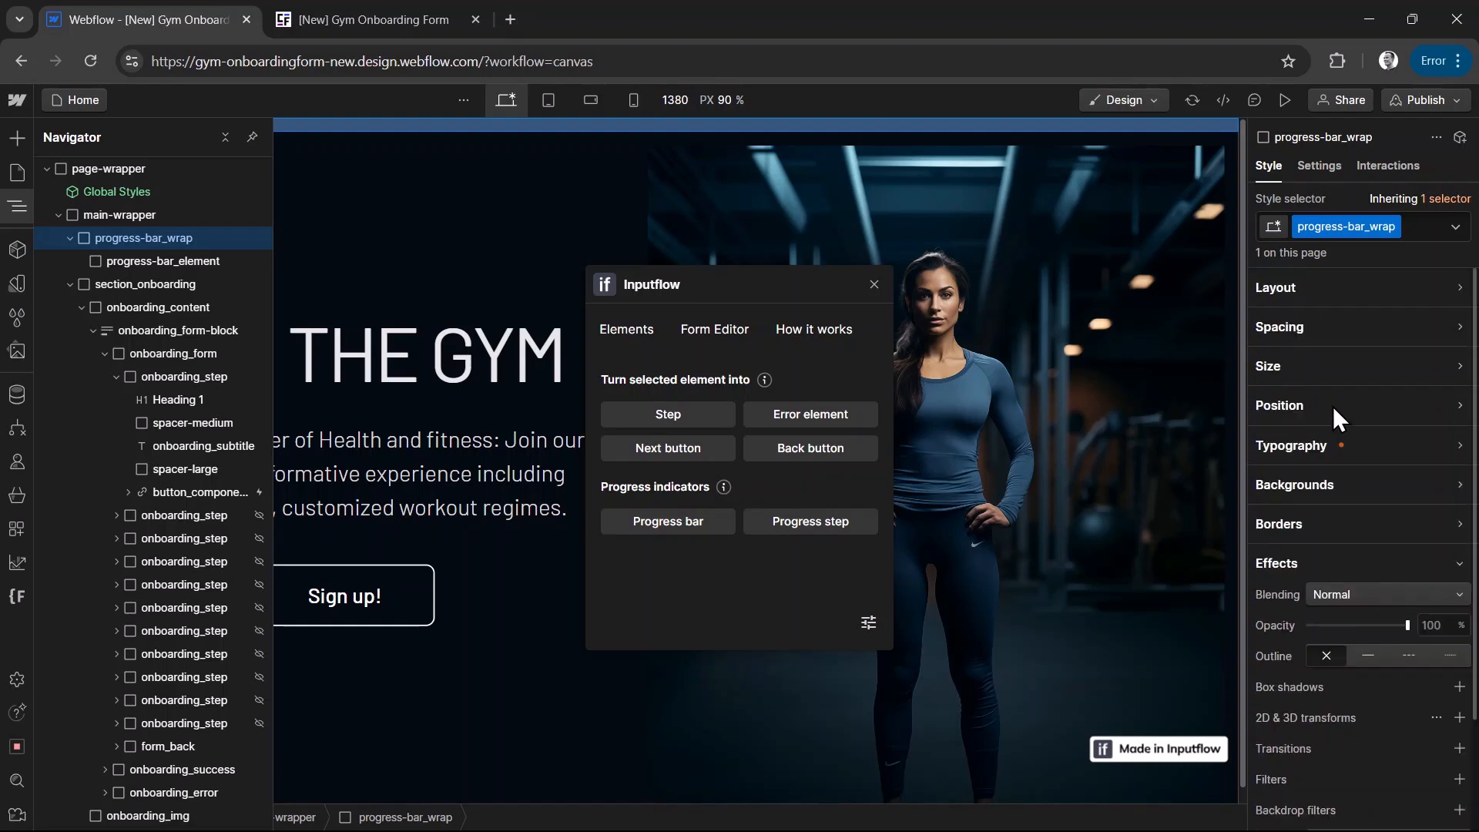
{"action": "left_click", "coordinate": [1267, 367]}
{"action": "left_click", "coordinate": [1330, 397]}
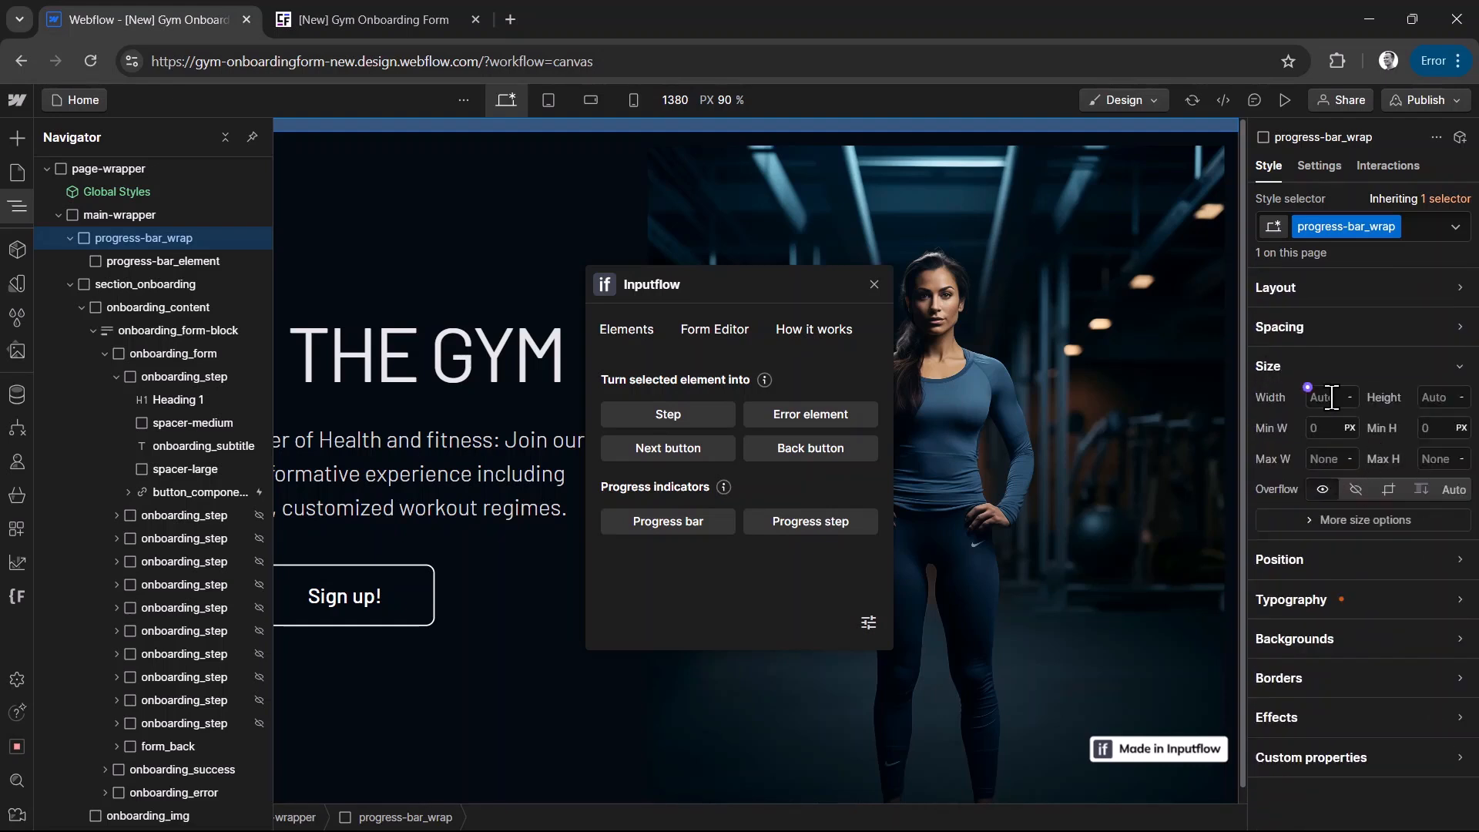
{"action": "type", "text": "100%"}
{"action": "key", "text": "Return"}
Give progress-bar_wrap a white (#ffffff) background color.
{"action": "left_click", "coordinate": [186, 263]}
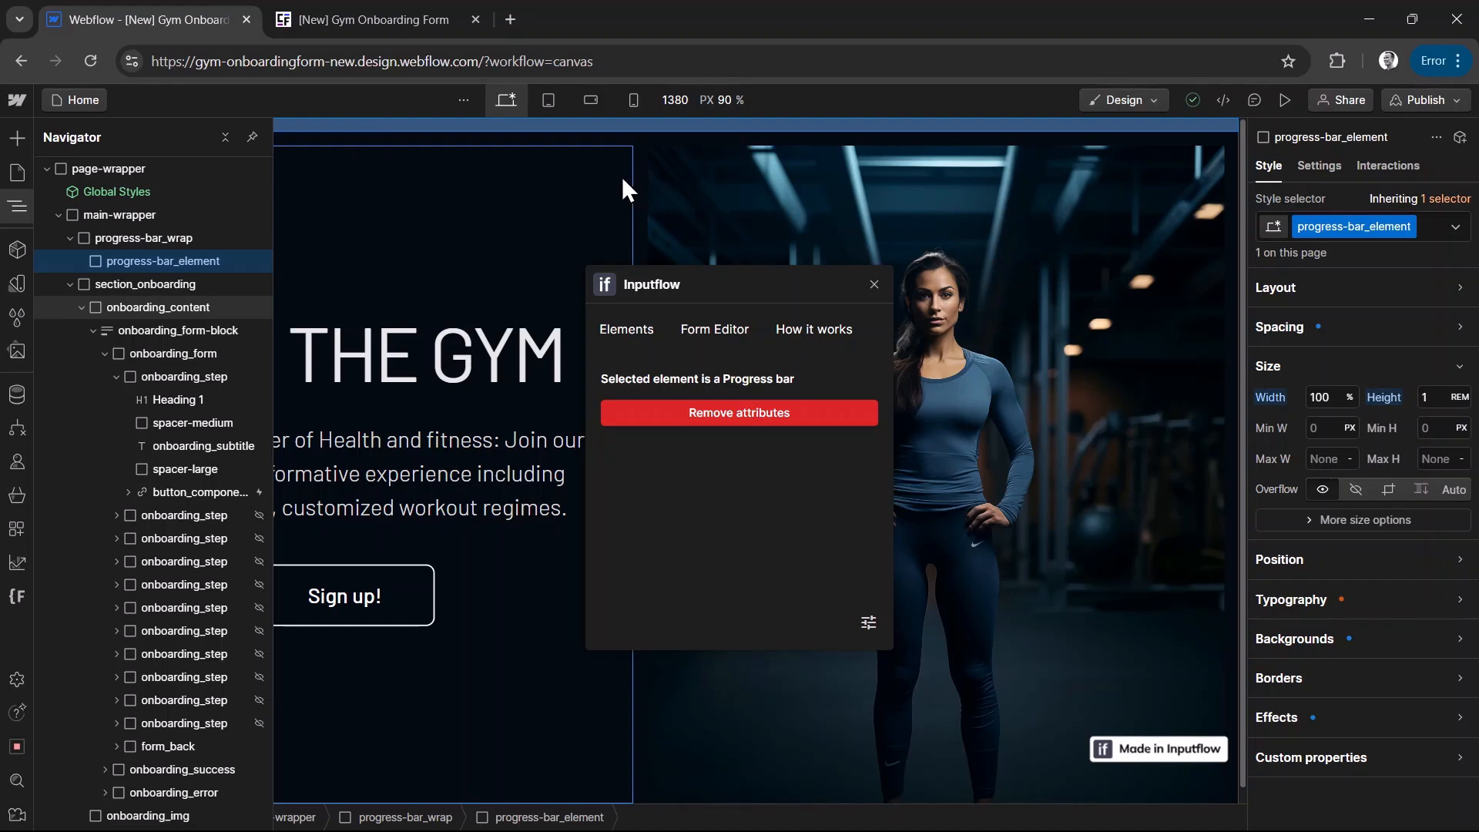
{"action": "left_click", "coordinate": [177, 245]}
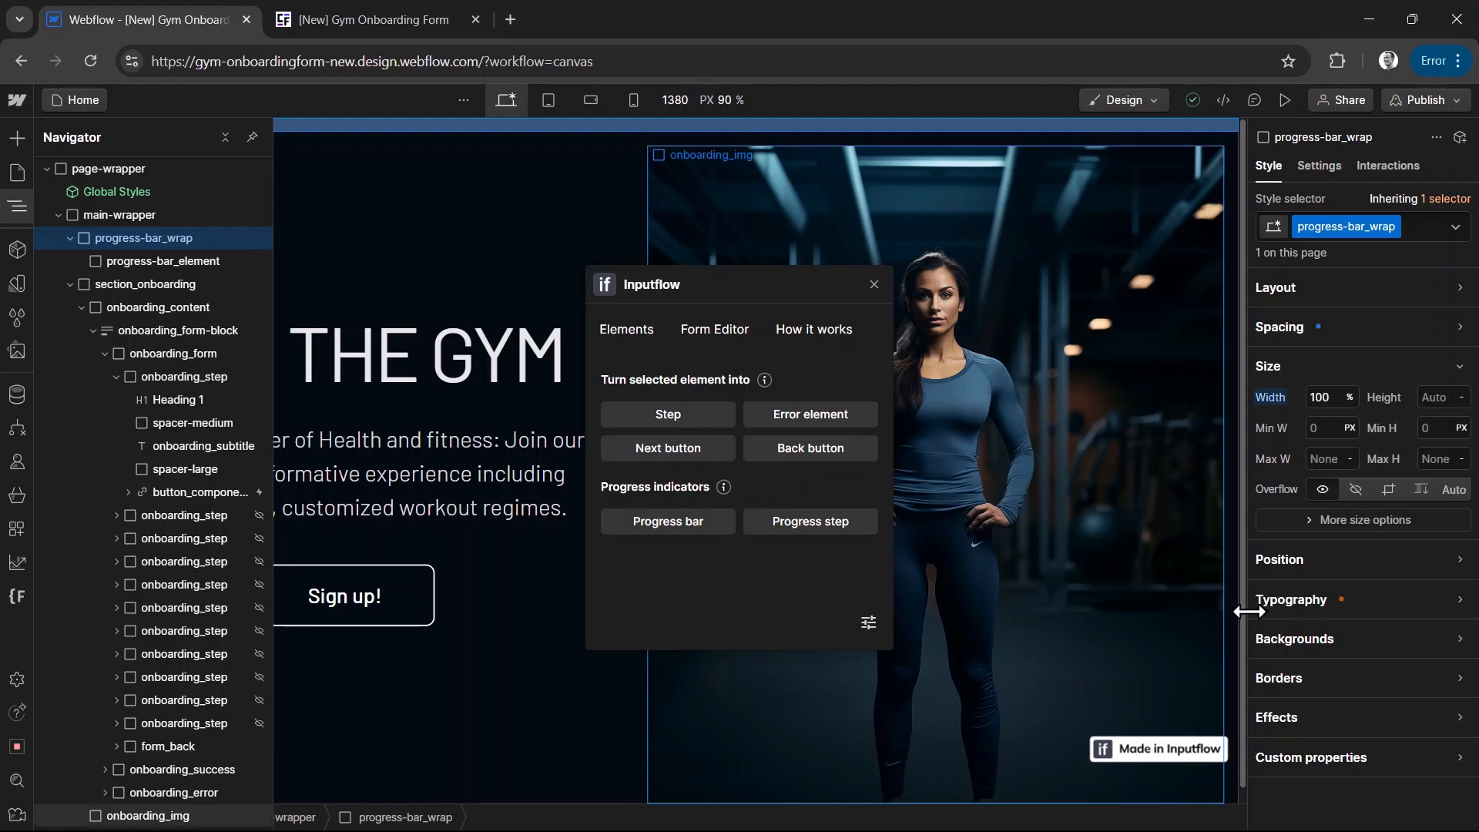
{"action": "left_click", "coordinate": [1301, 641]}
{"action": "left_click", "coordinate": [1321, 544]}
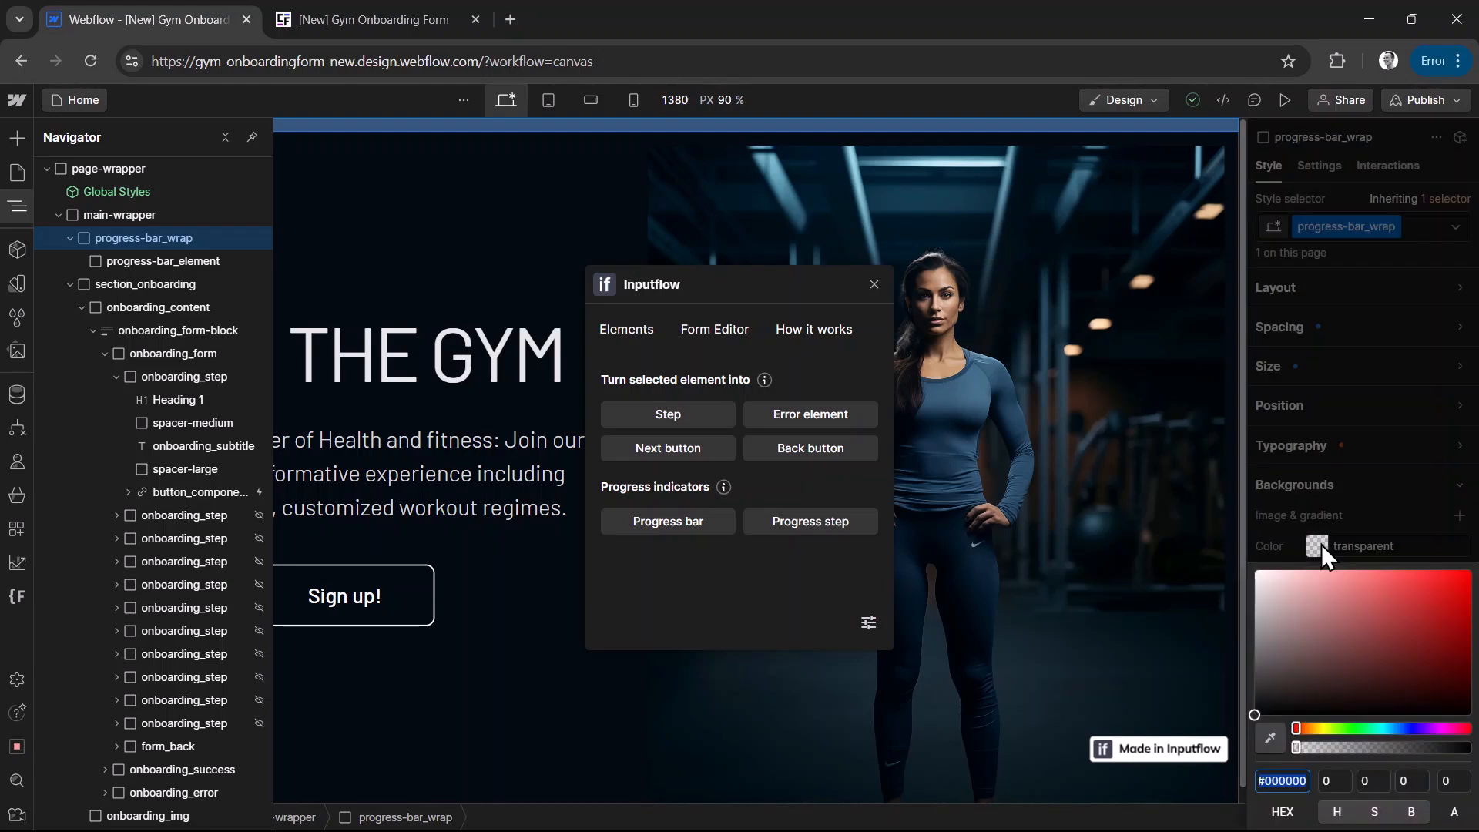
{"action": "left_click_drag", "start_coordinate": [1321, 615], "coordinate": [1242, 565]}
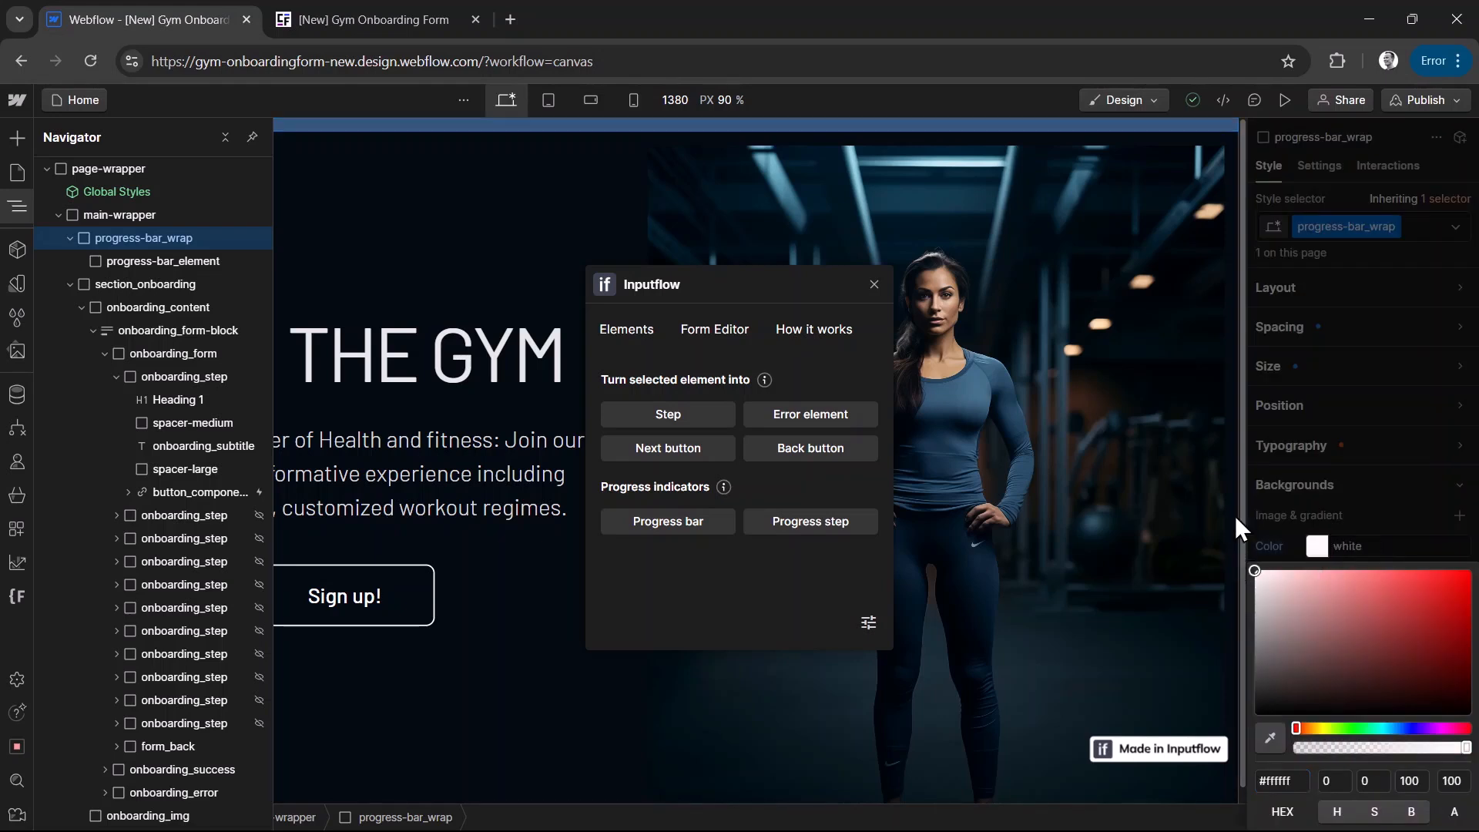
{"action": "left_click", "coordinate": [1371, 437]}
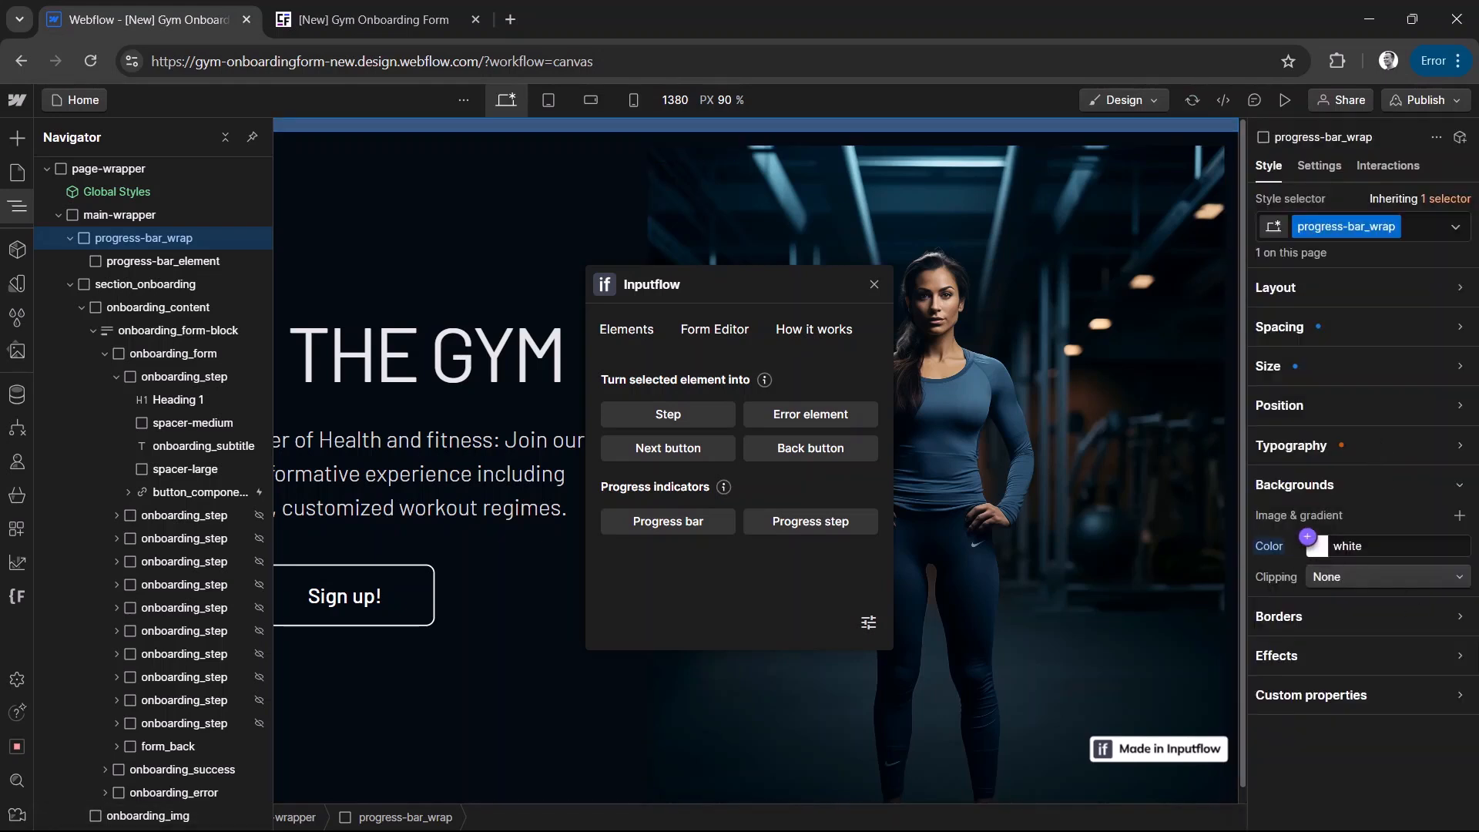
Reduce the alpha of progress-bar_wrap's white background color to 10.
{"action": "left_click", "coordinate": [1317, 545]}
{"action": "left_click", "coordinate": [1454, 781]}
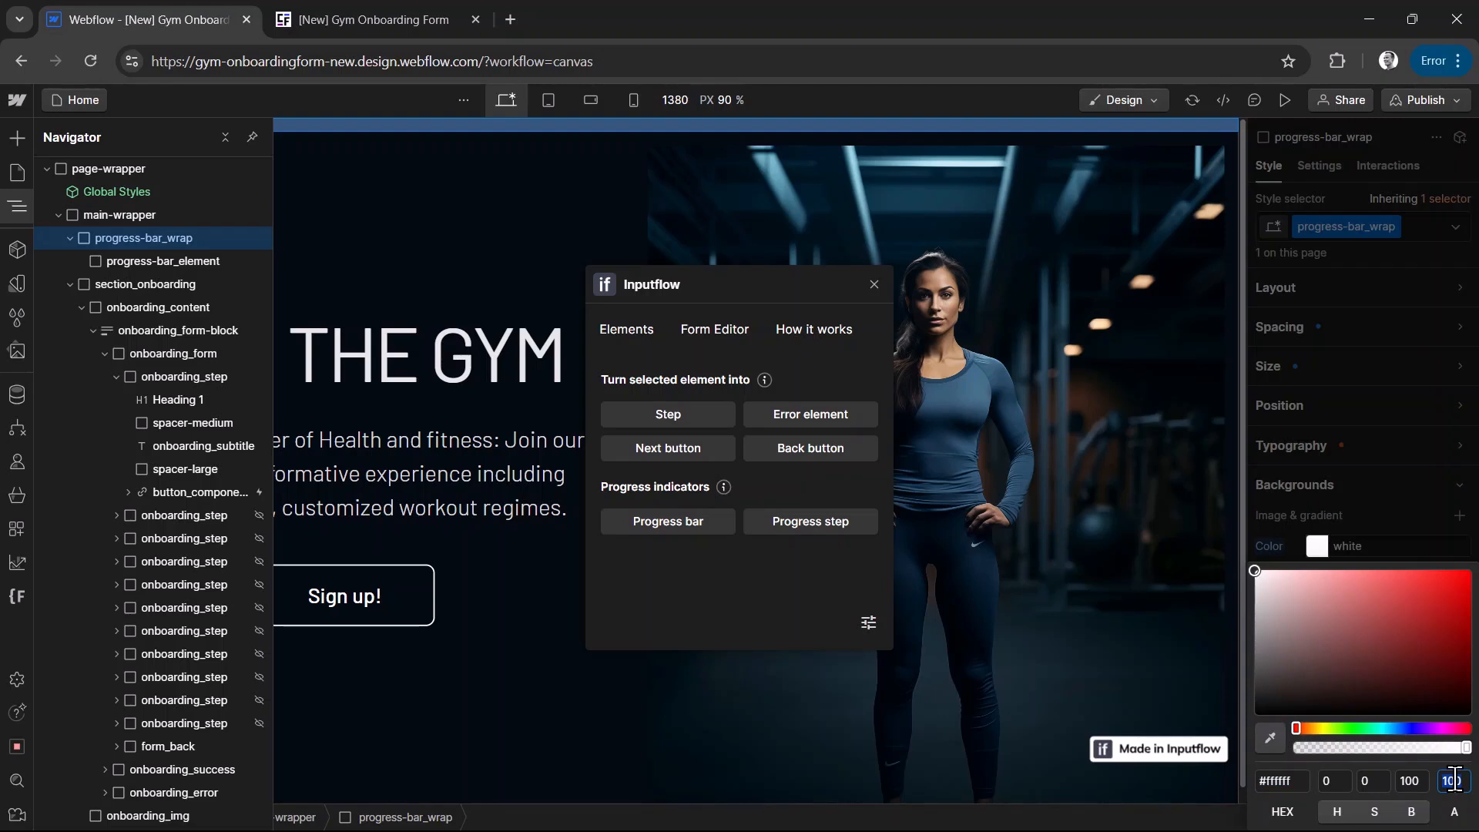
{"action": "type", "text": "10"}
{"action": "key", "text": "Return"}
{"action": "left_click", "coordinate": [1444, 479]}
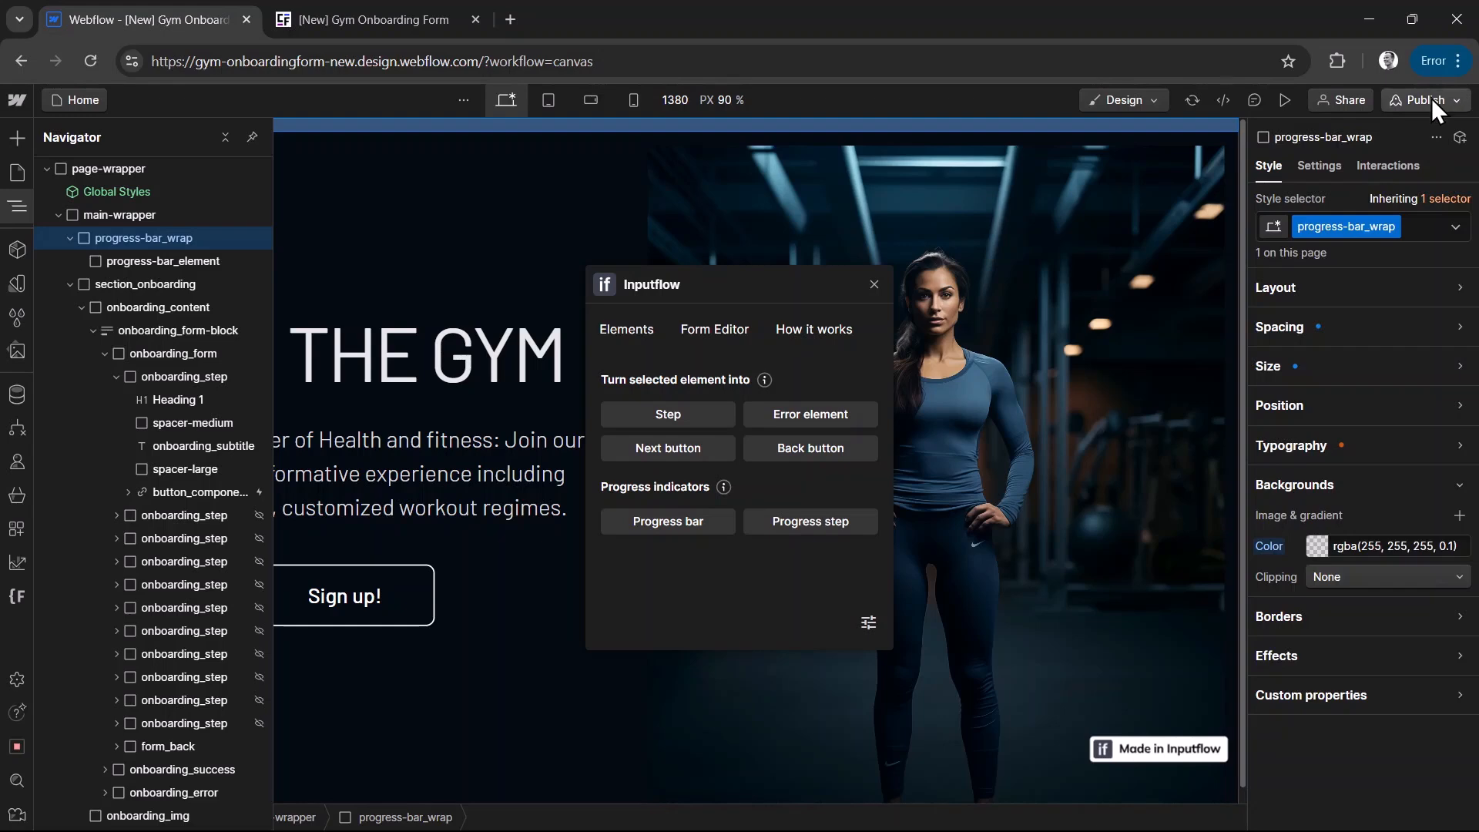
Publish the site, then switch to the live Gym Onboarding Form page and reload it.
{"action": "left_click", "coordinate": [1432, 98]}
{"action": "left_click", "coordinate": [1403, 400]}
{"action": "key", "text": "ctrl+Tab"}
{"action": "key", "text": "F5"}
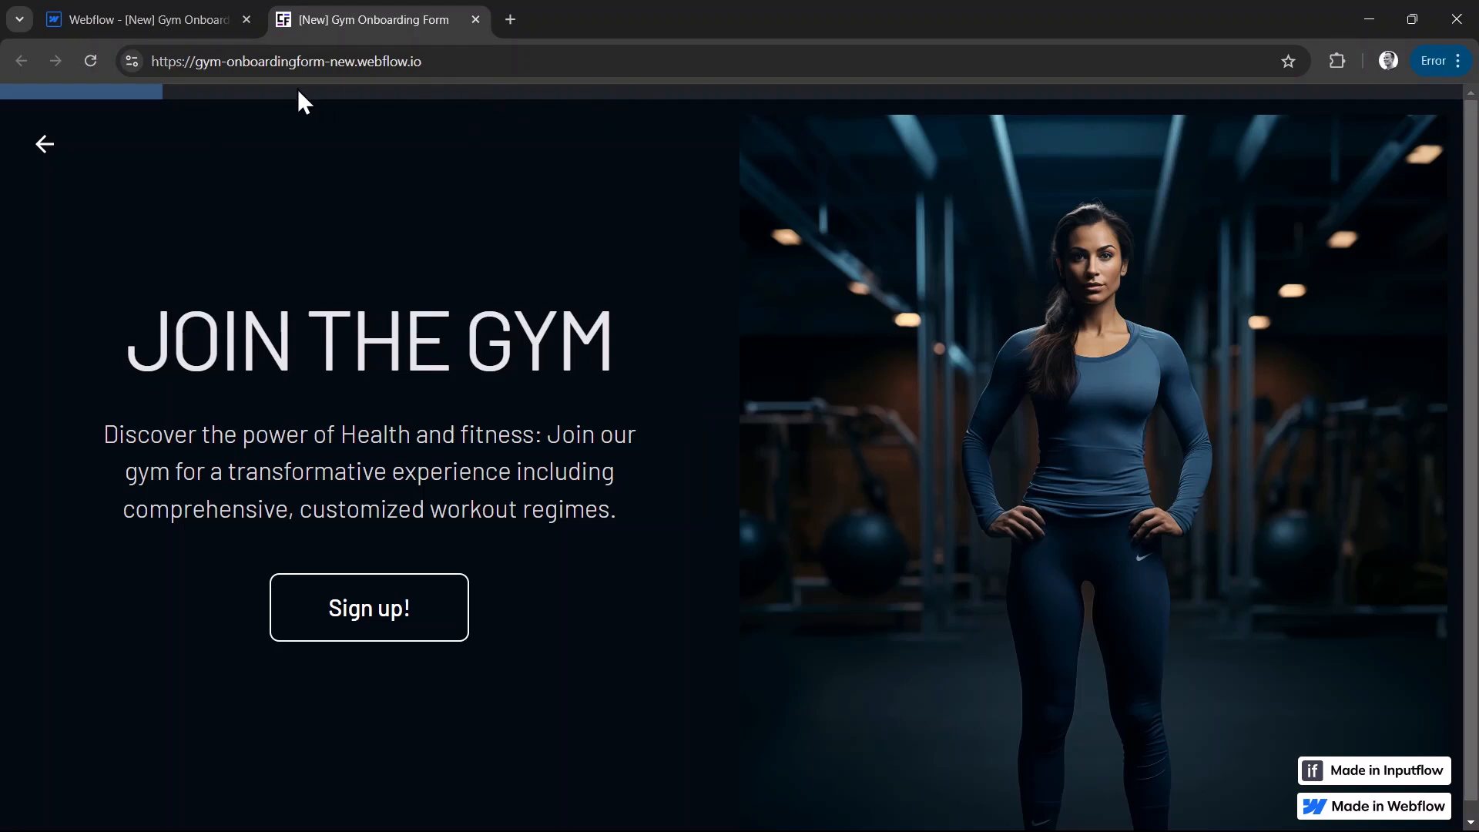
Test the progress bar on the live form: start the sign-up, enter a first and last name, and continue with Endurance as the fitness goal.
{"action": "left_click", "coordinate": [390, 616]}
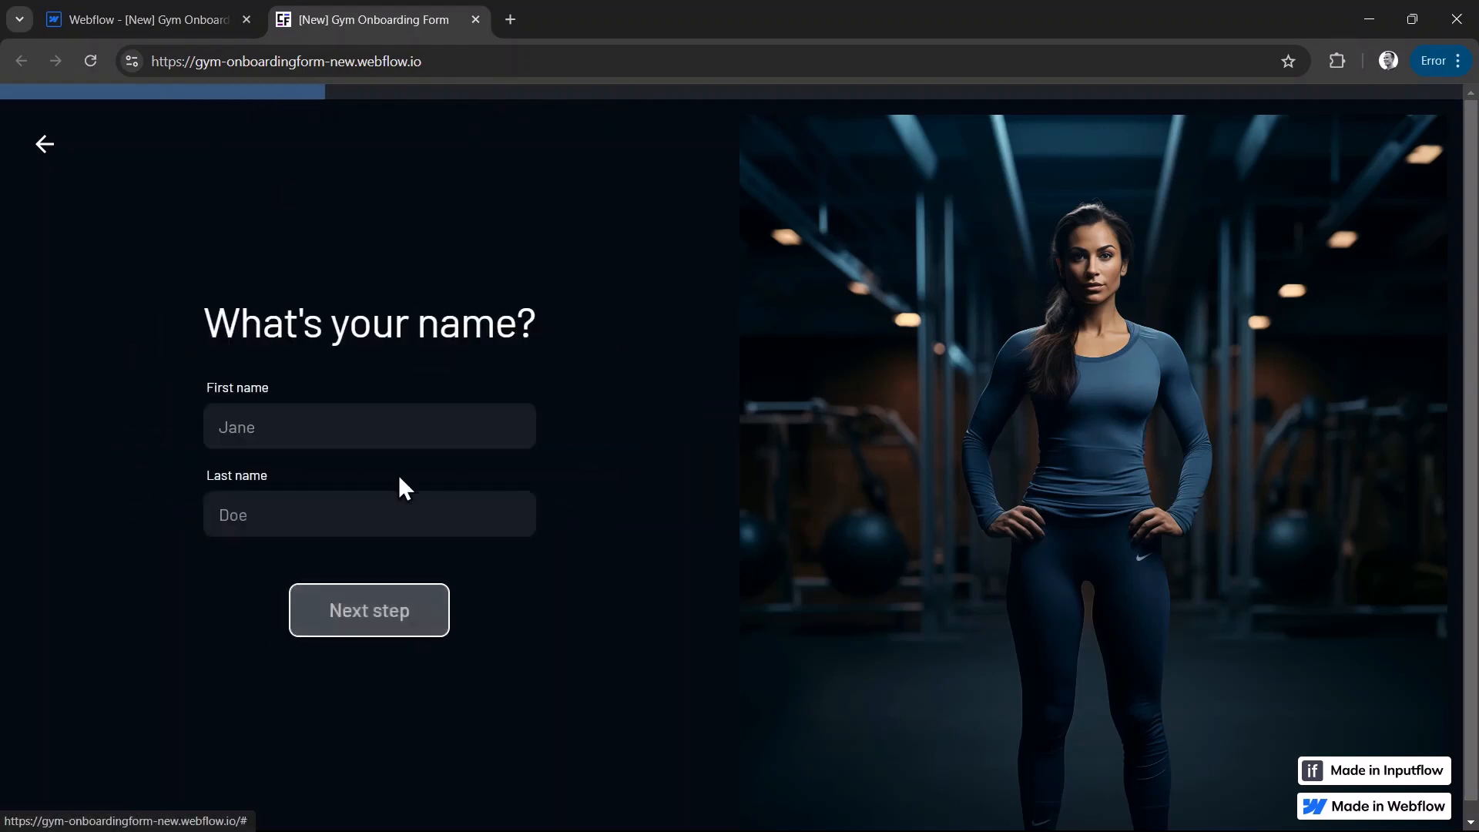
{"action": "left_click", "coordinate": [390, 431]}
{"action": "type", "text": "asd"}
{"action": "left_click", "coordinate": [359, 628]}
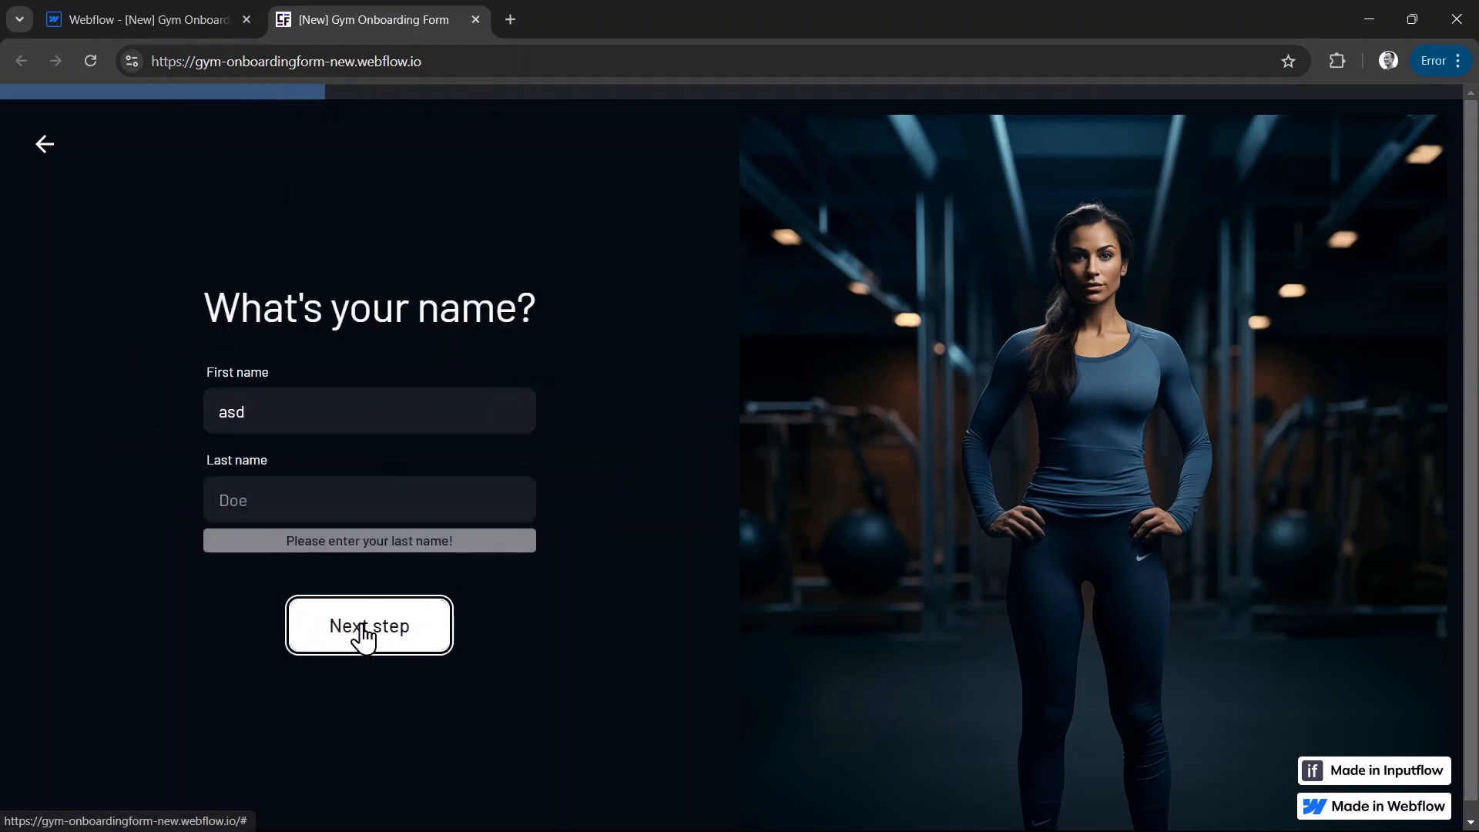
{"action": "left_click", "coordinate": [469, 539]}
{"action": "left_click", "coordinate": [365, 639]}
{"action": "left_click", "coordinate": [336, 504]}
{"action": "left_click", "coordinate": [377, 647]}
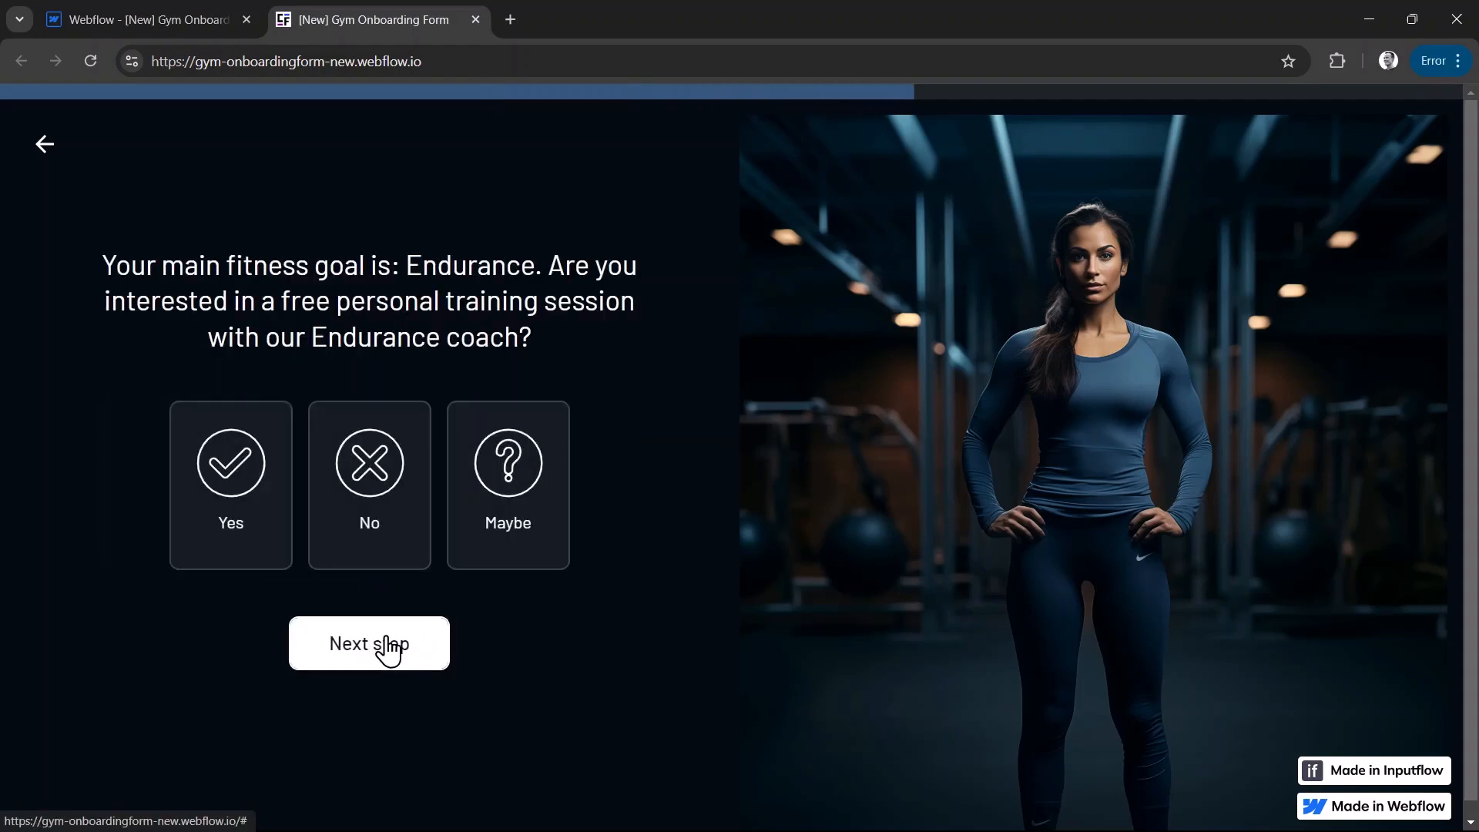